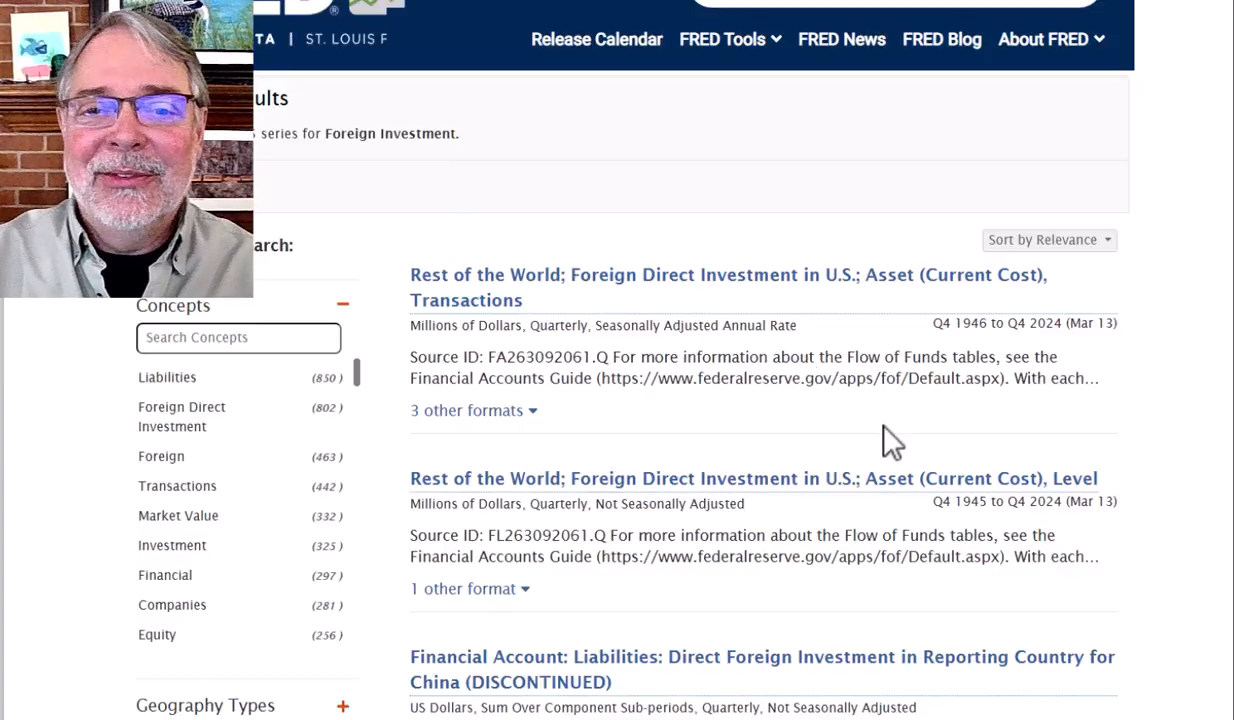
Open the series "Rest of the World; Foreign Direct Investment in U.S.; Asset (Current Cost), Transactions" and examine its graph
scroll(885, 430, "down", 1)
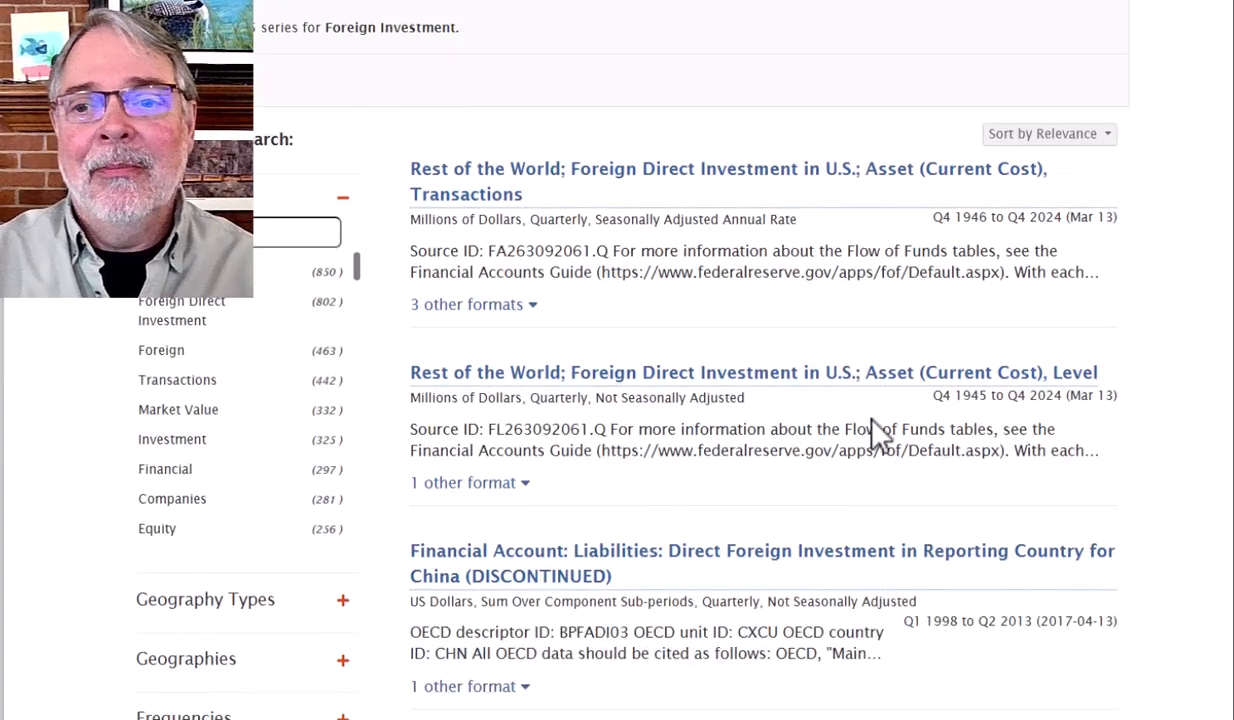
left_click(700, 172)
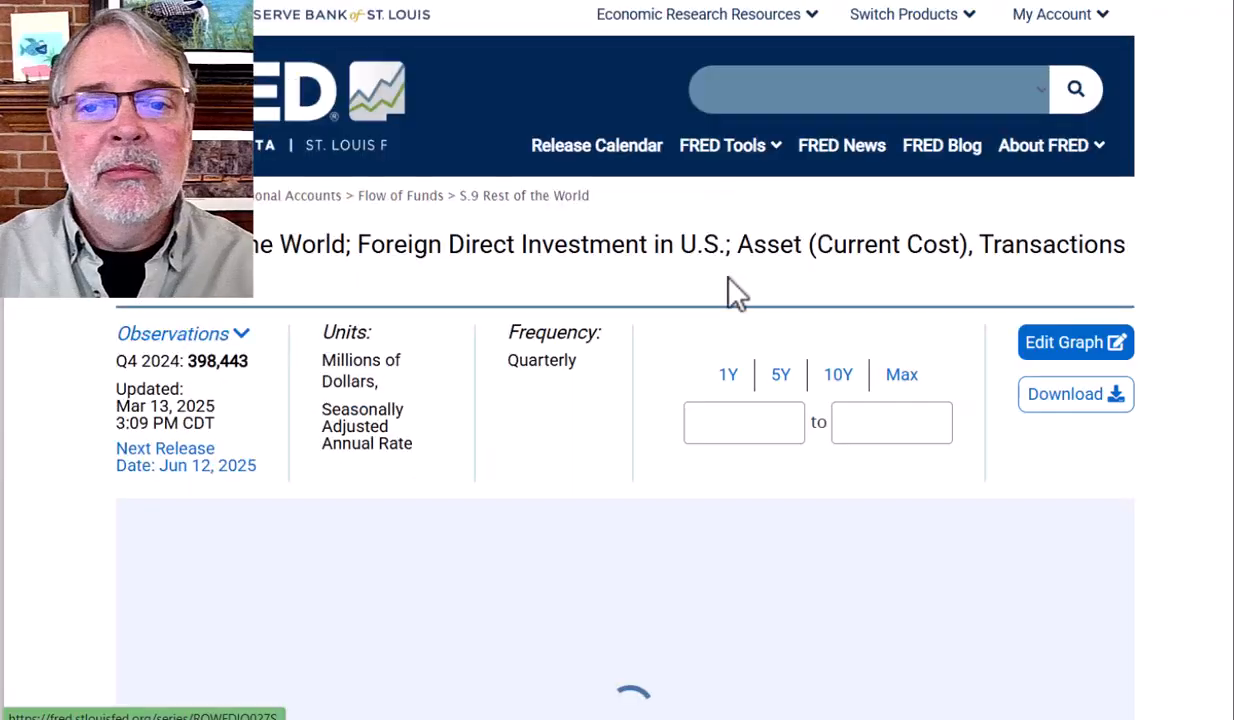
scroll(708, 399, "down", 3)
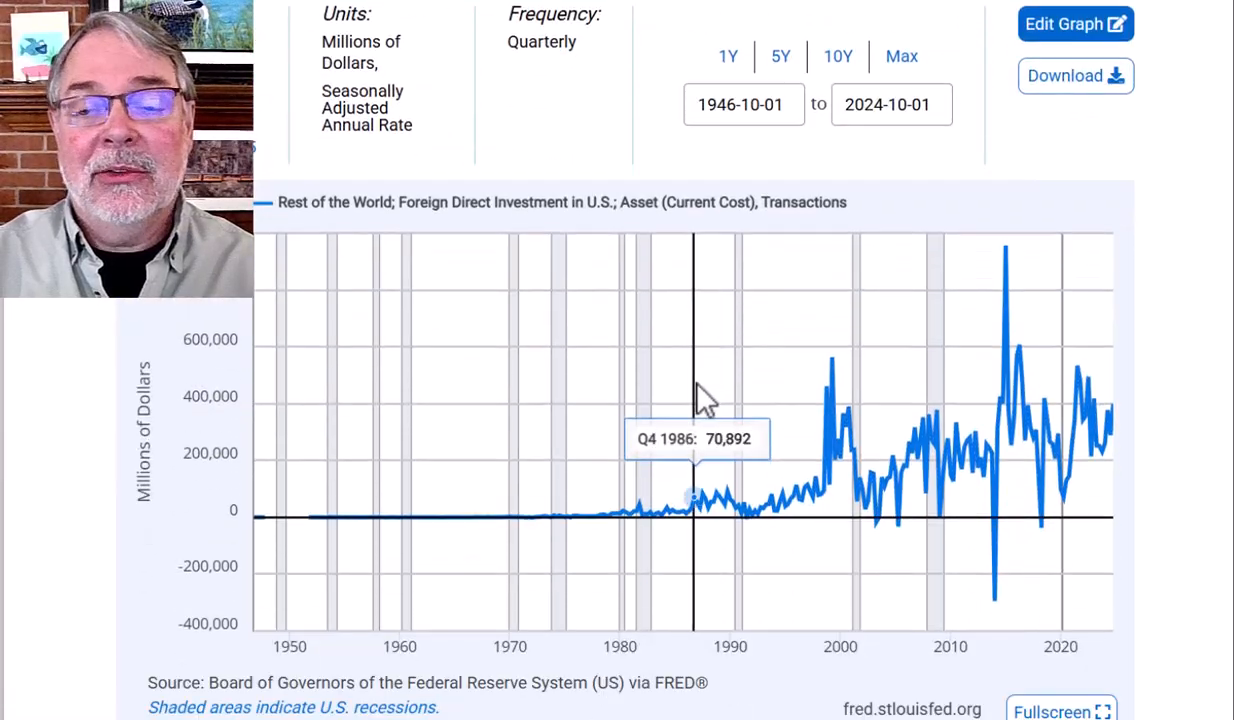
scroll(696, 384, "up", 2)
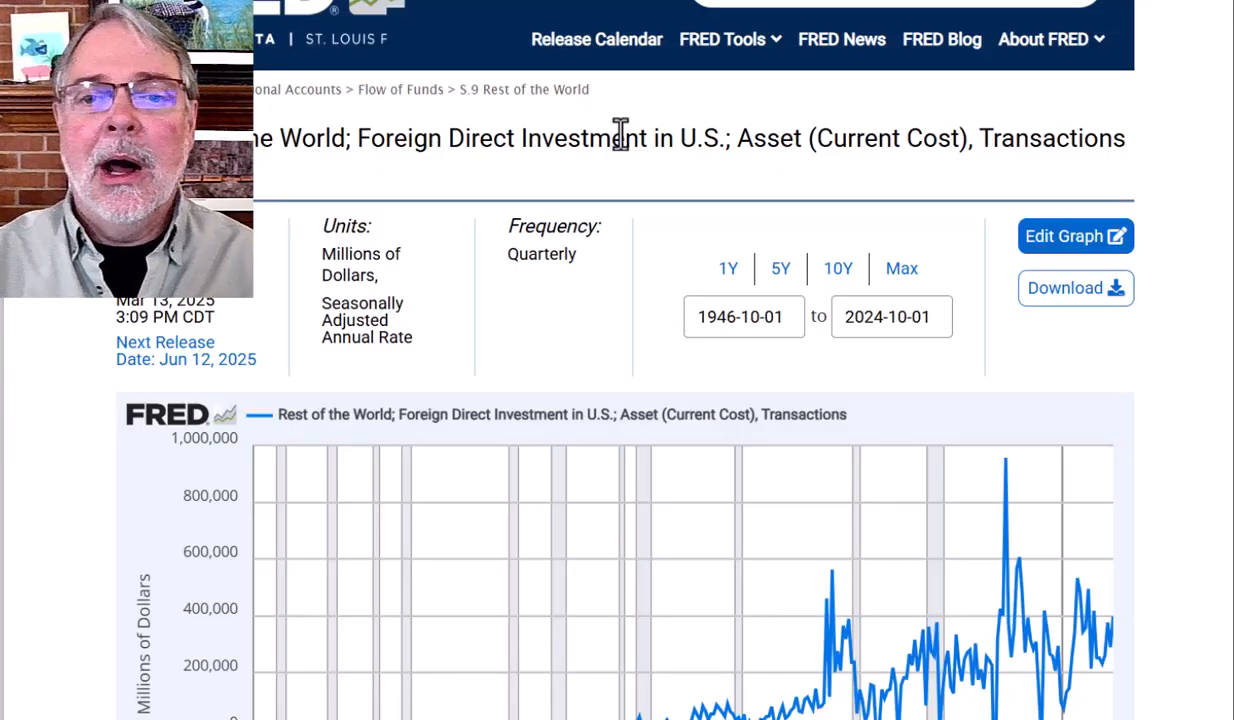
scroll(666, 366, "down", 2)
scroll(666, 366, "up", 2)
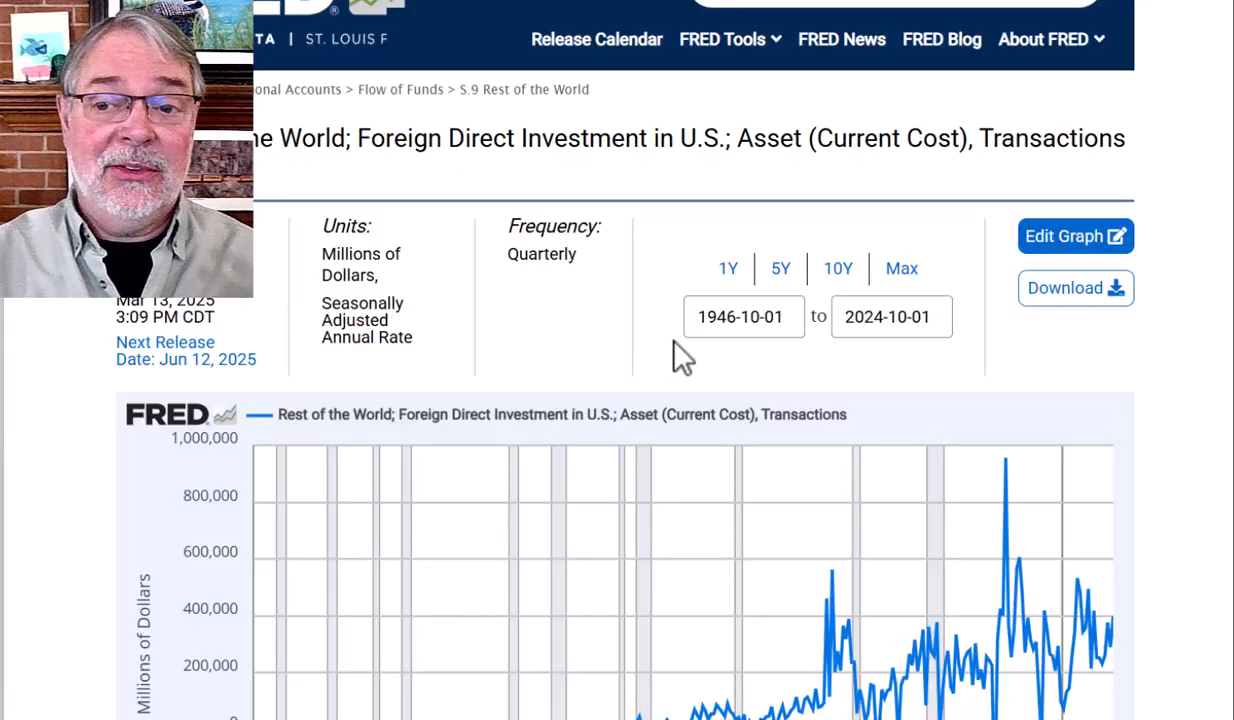
scroll(673, 343, "down", 2)
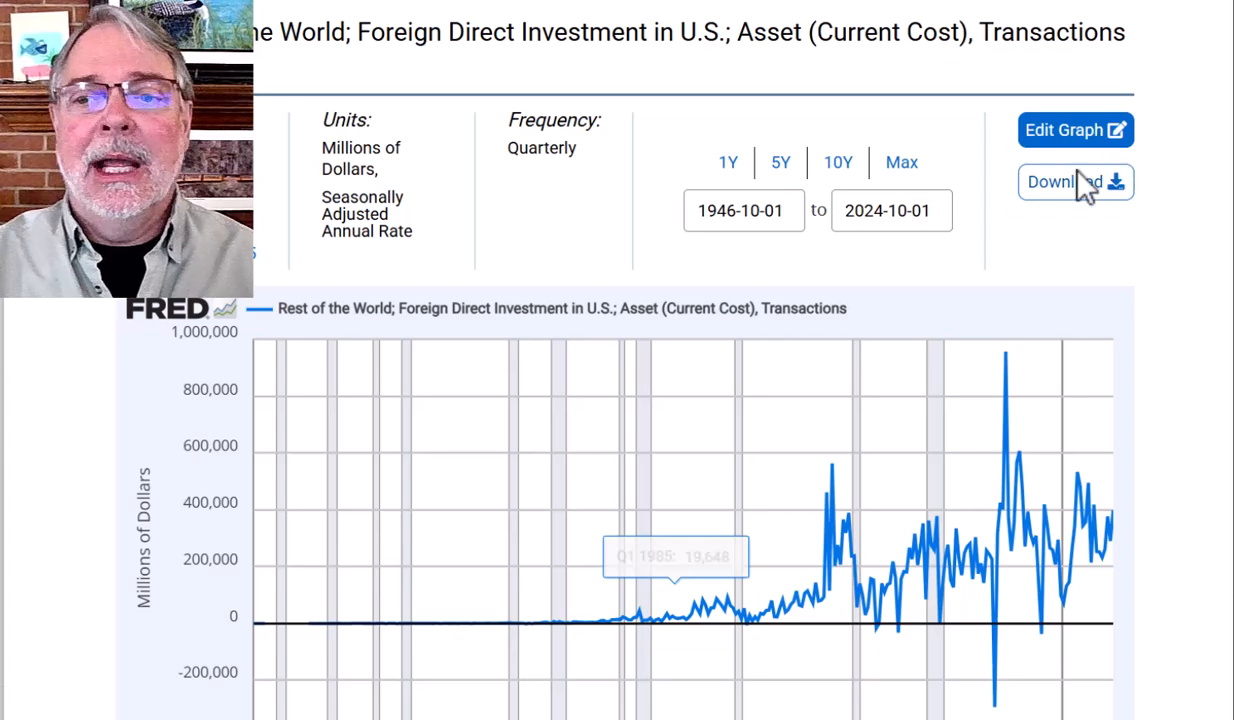
Show the series' download formats and switch to the Excel workbook holding the ROWFDIQ027S transactions data
left_click(1065, 185)
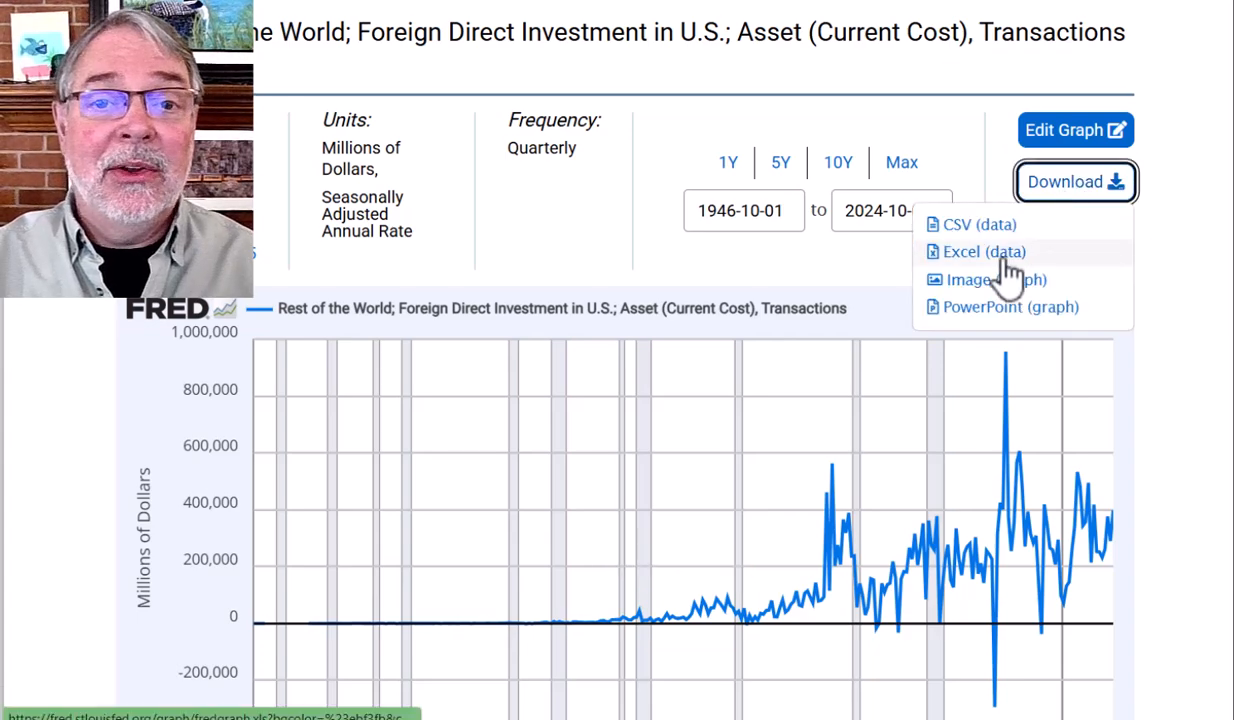
mouse_move(876, 719)
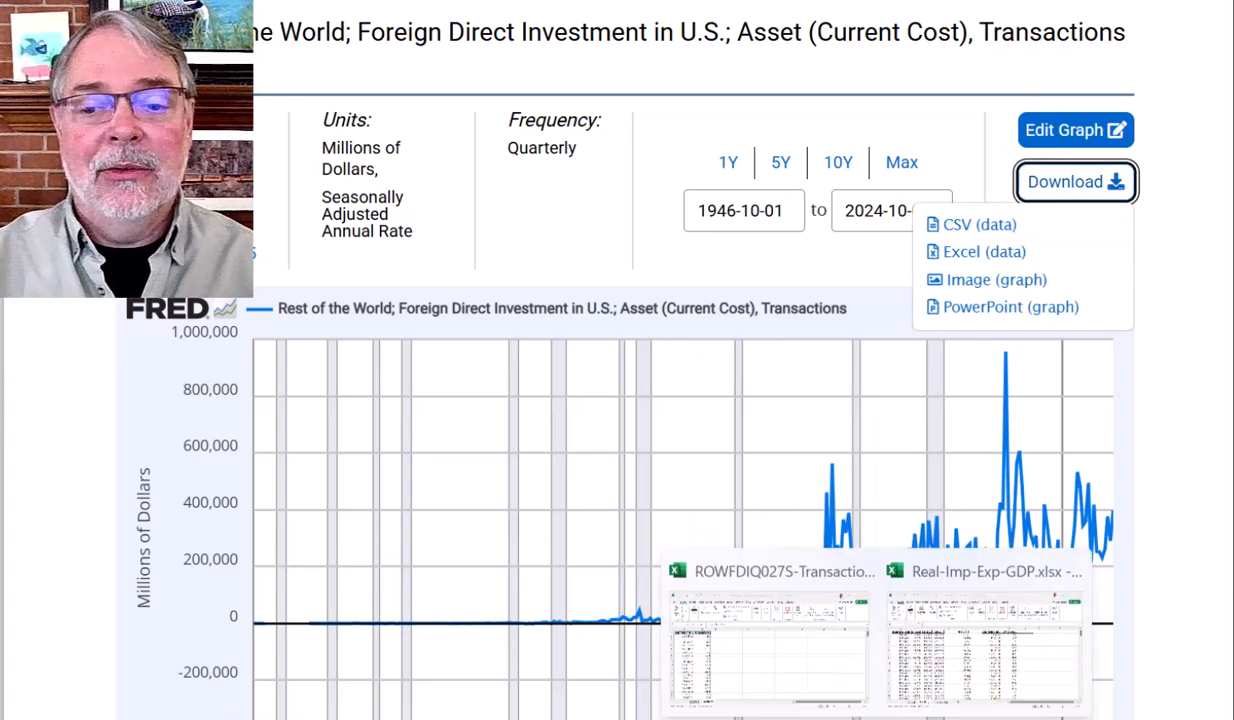
left_click(805, 690)
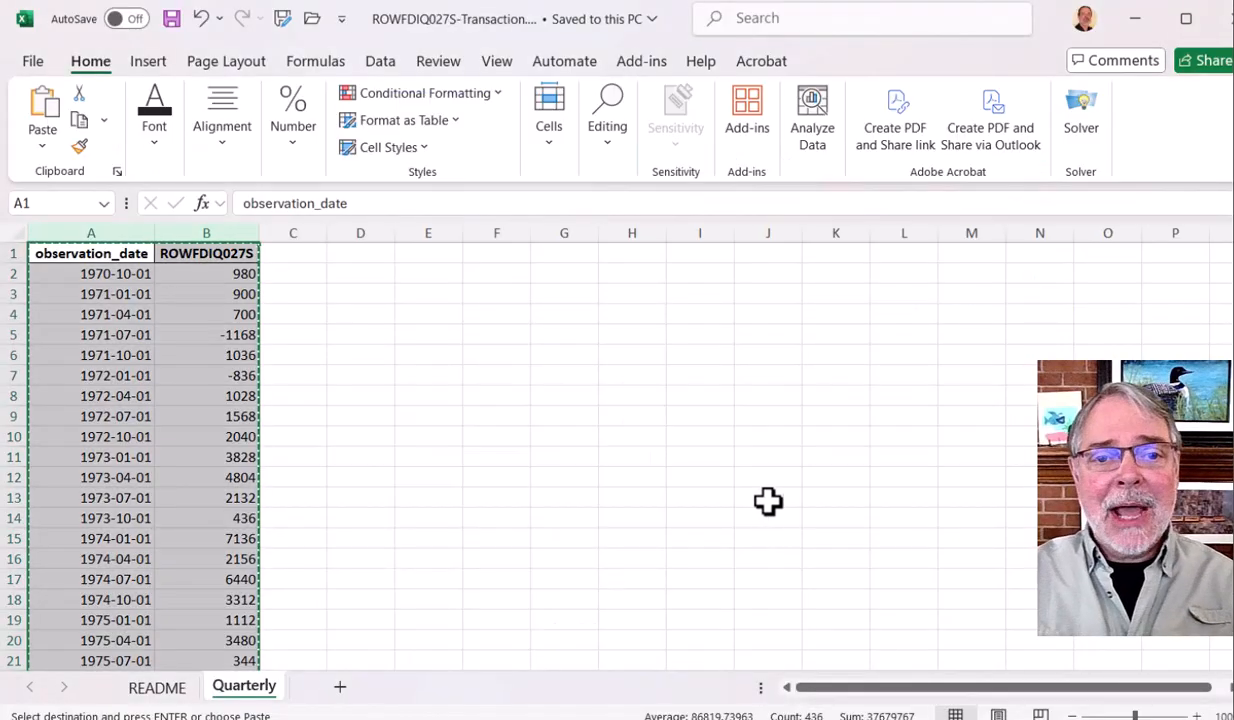
left_click(638, 437)
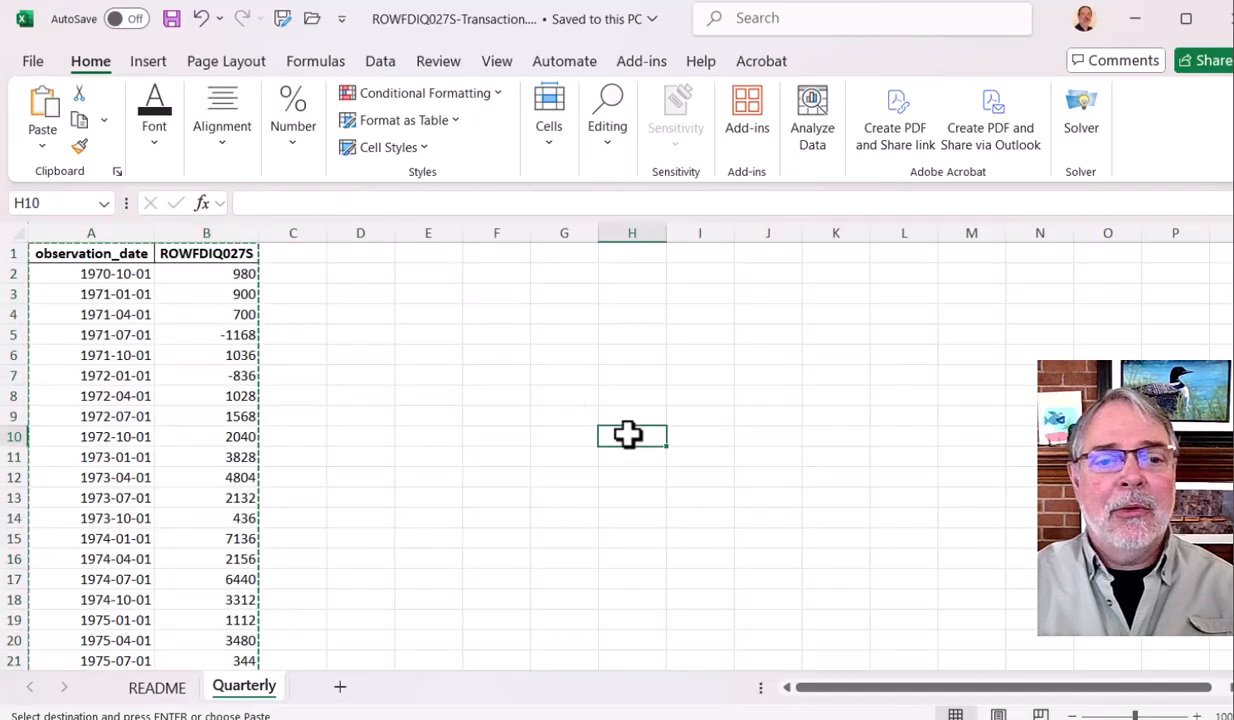
Read the README sheet, including the ROWFDIQ027S series code and its full description in row 8
left_click(143, 690)
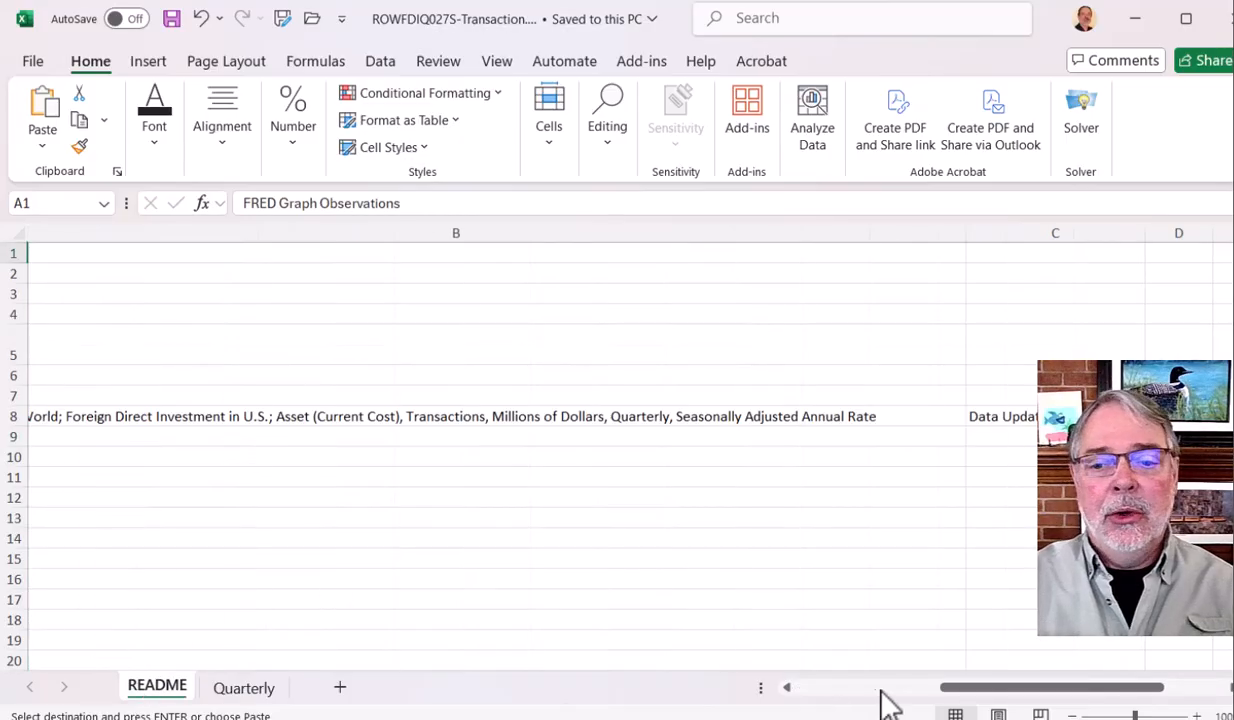
left_click_drag(950, 689, 761, 688)
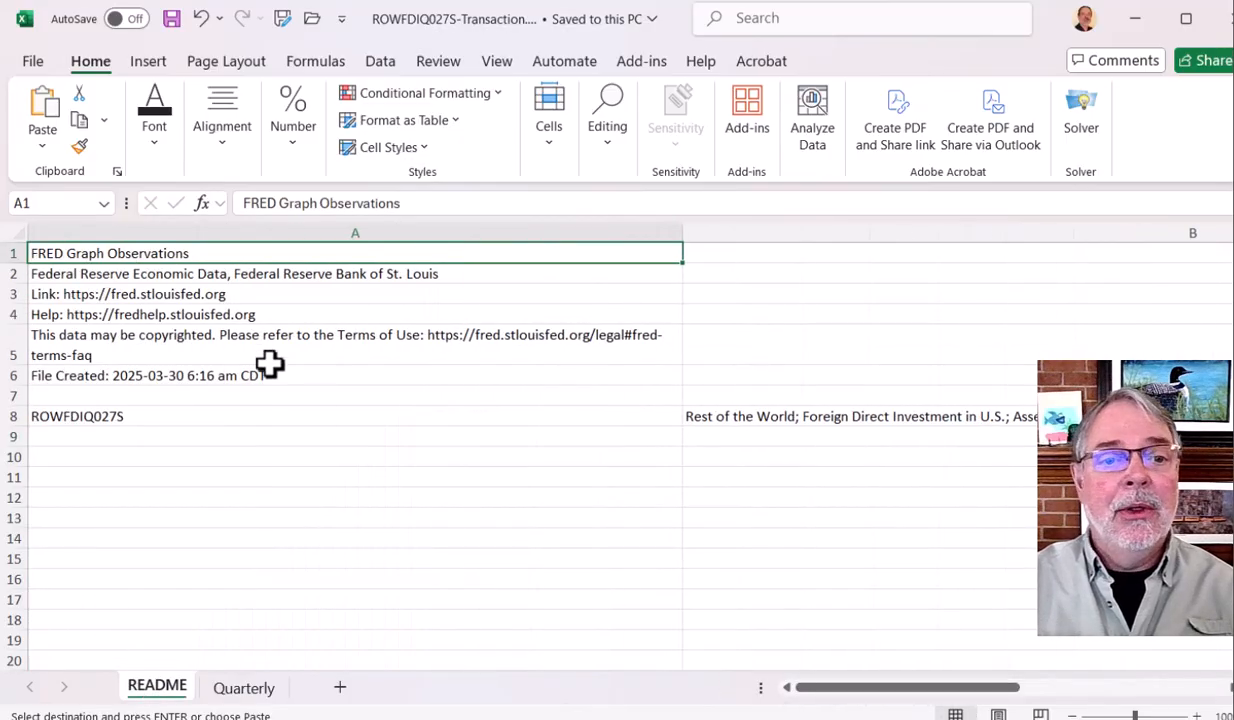
left_click(78, 419)
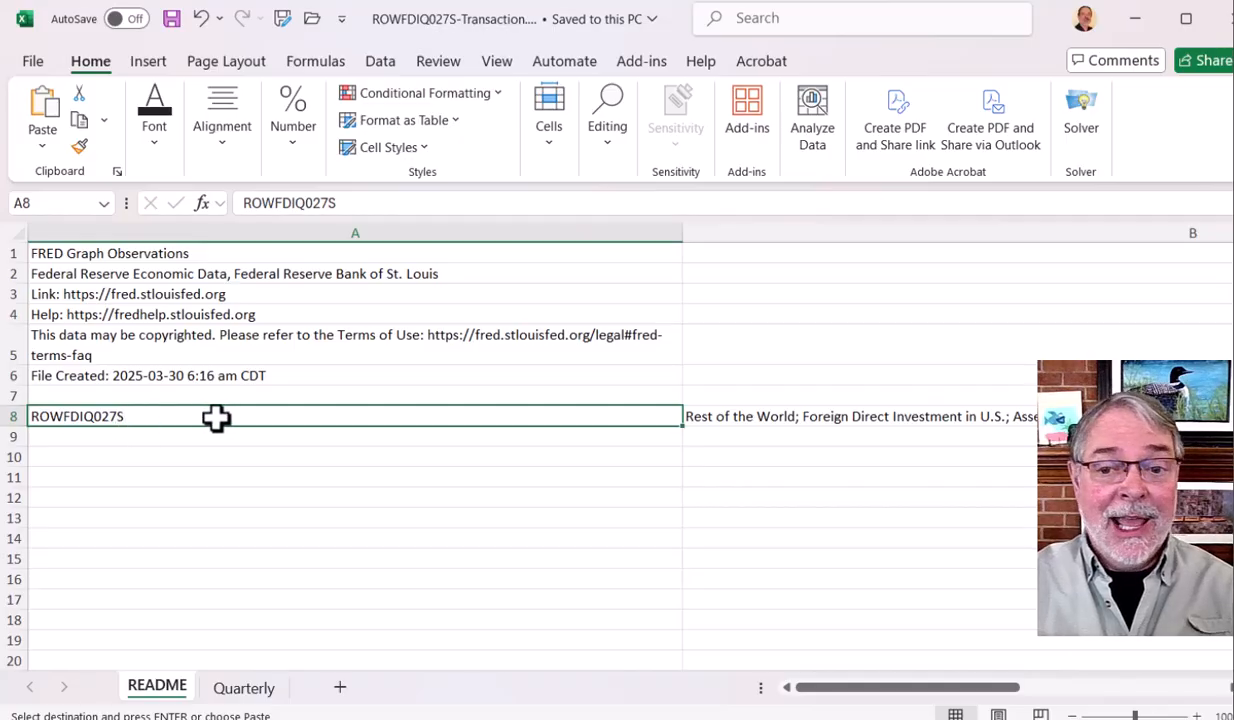
left_click(737, 418)
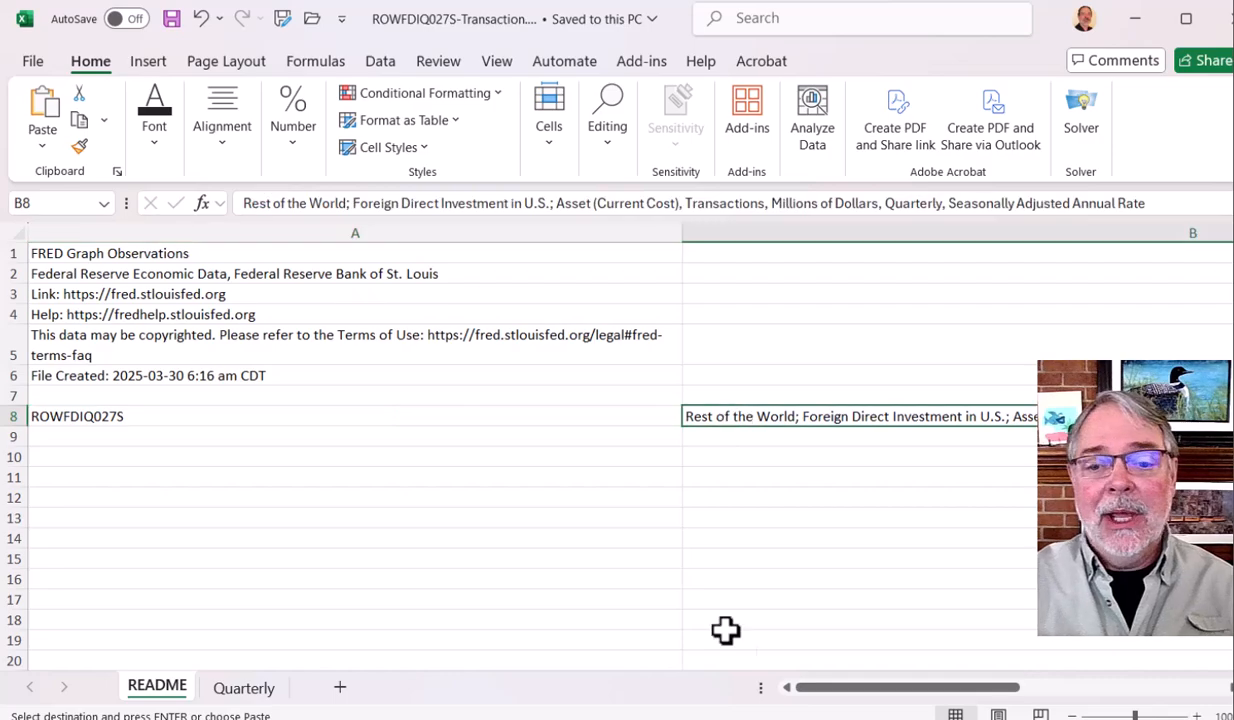
left_click_drag(810, 688, 911, 688)
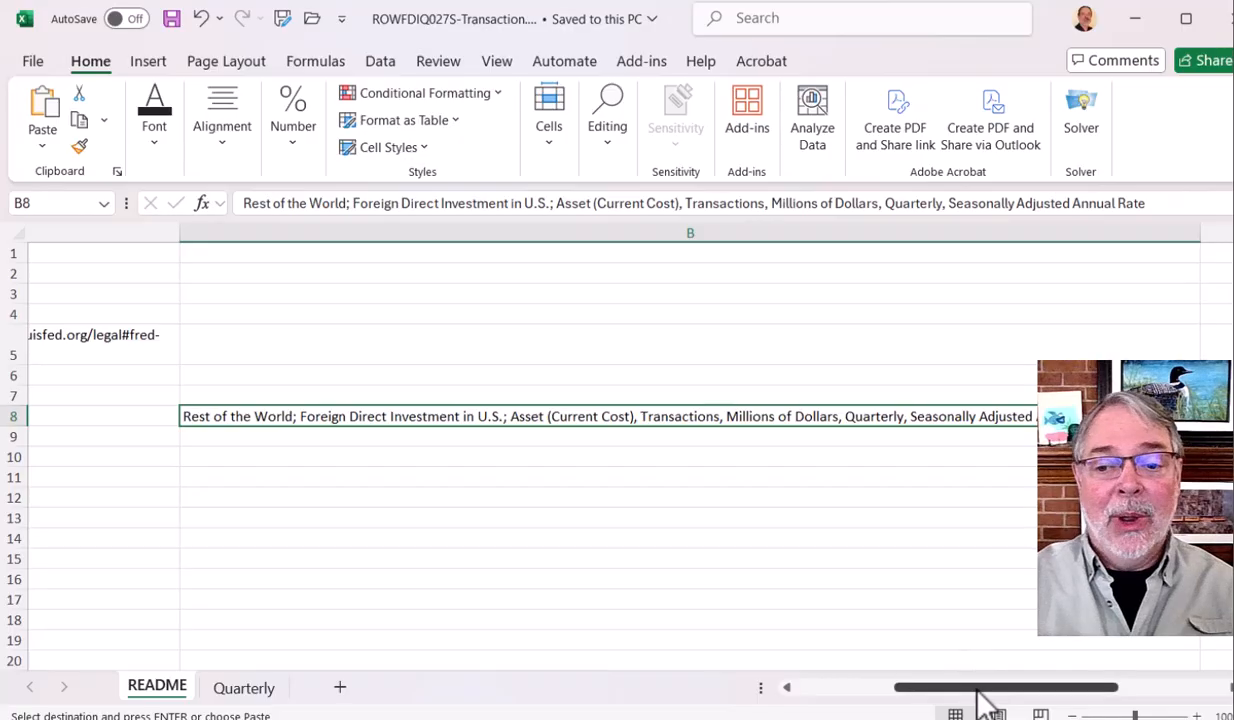
left_click_drag(975, 688, 876, 690)
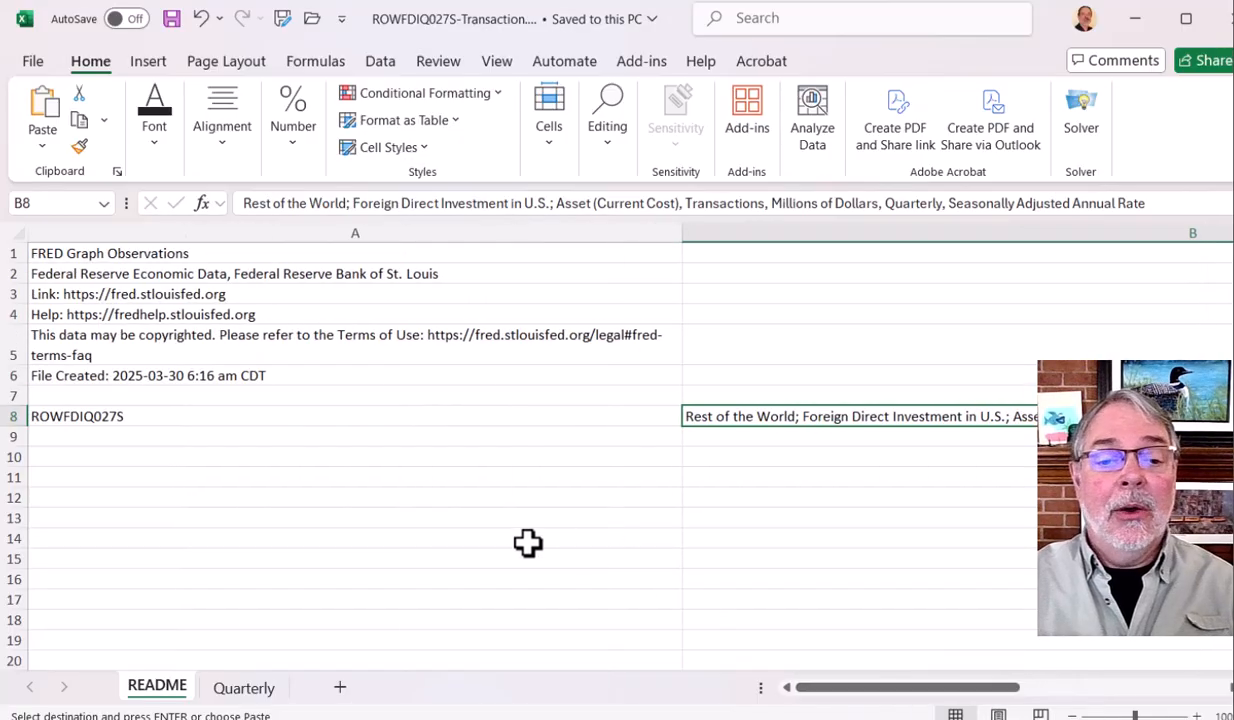
Return to the Quarterly sheet and switch to the Real-Imp-Exp-GDP.xlsx workbook
left_click(260, 689)
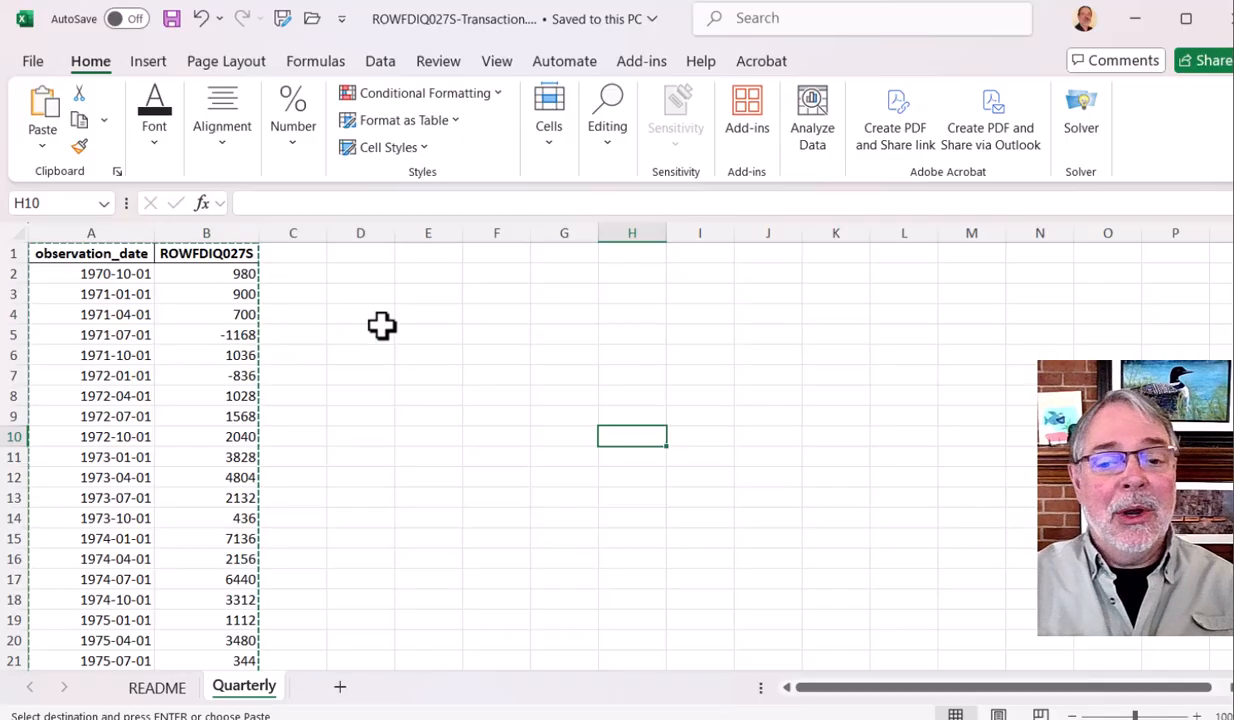
mouse_move(876, 718)
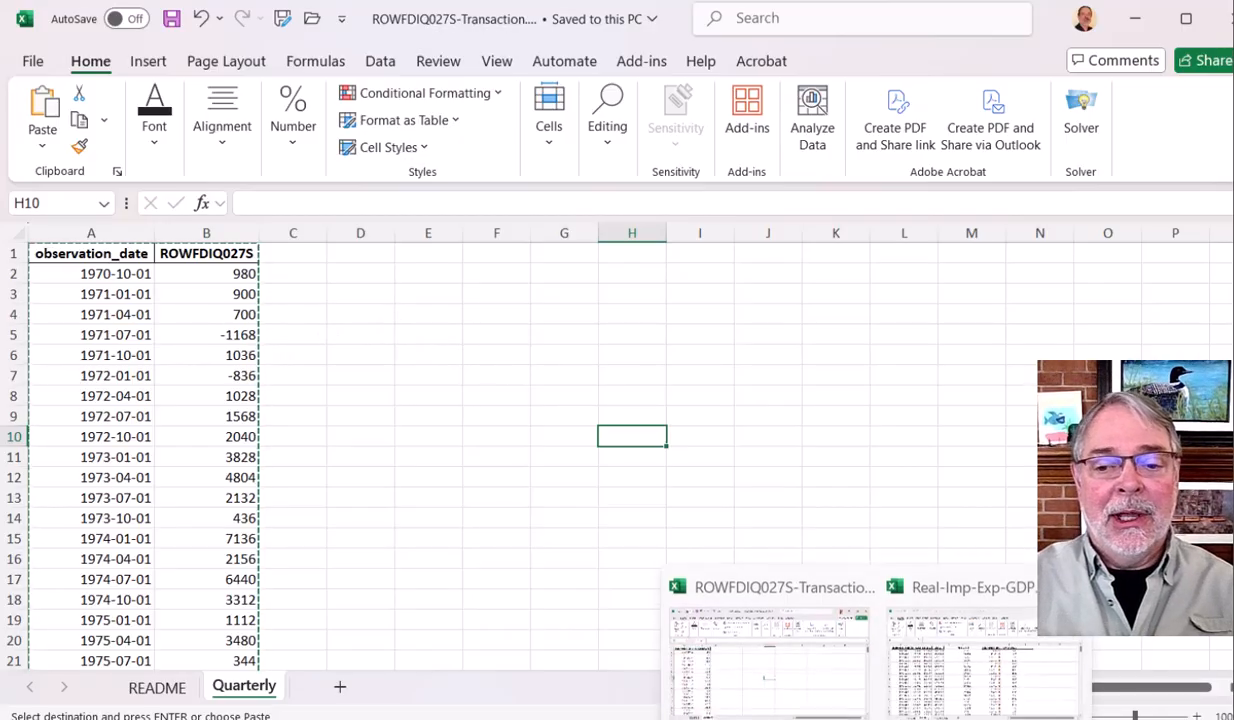
left_click(960, 688)
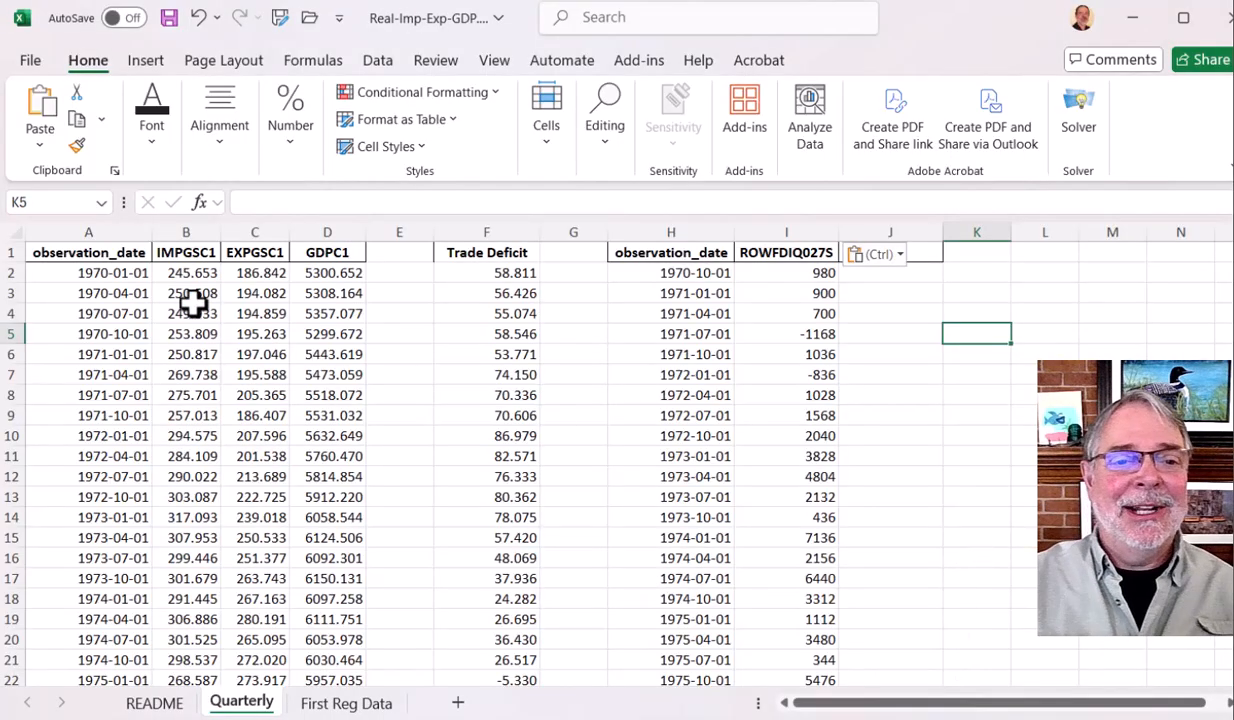
Review the date, IMPGSC1, EXPGSC1 and GDPC1 data in columns A to D, highlighting the GDPC1 column separately
left_click_drag(112, 232, 328, 245)
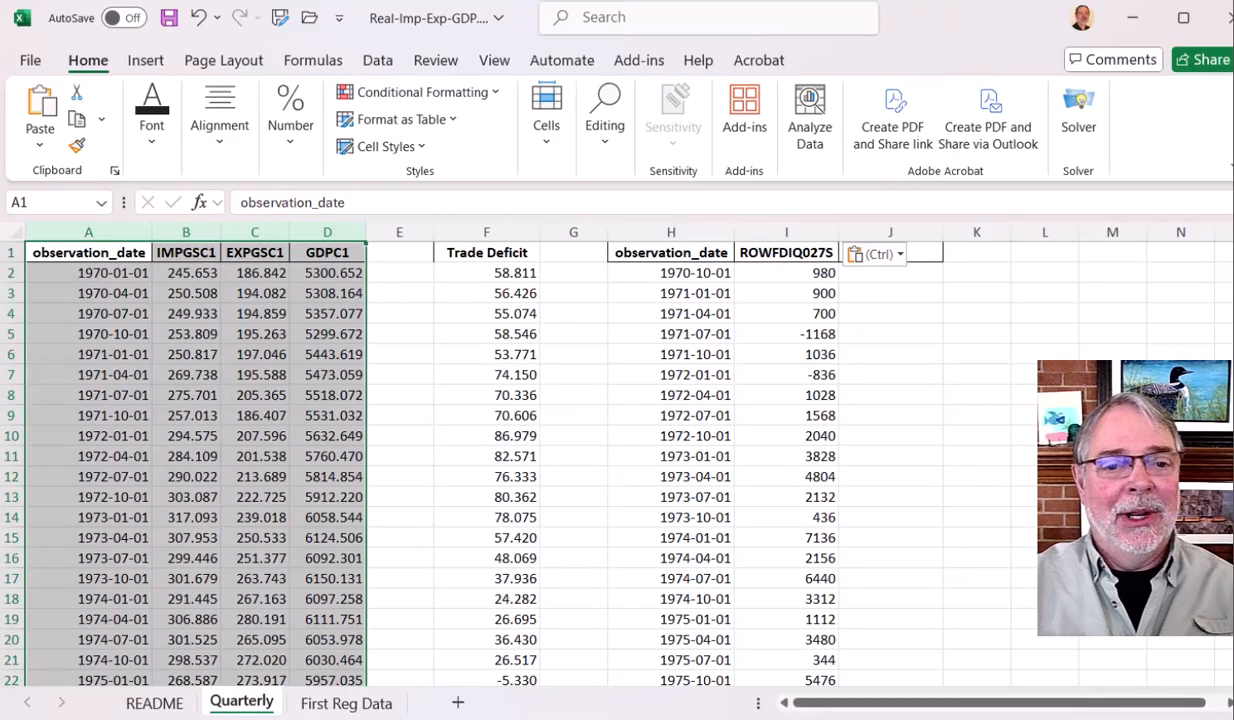
left_click(1112, 477)
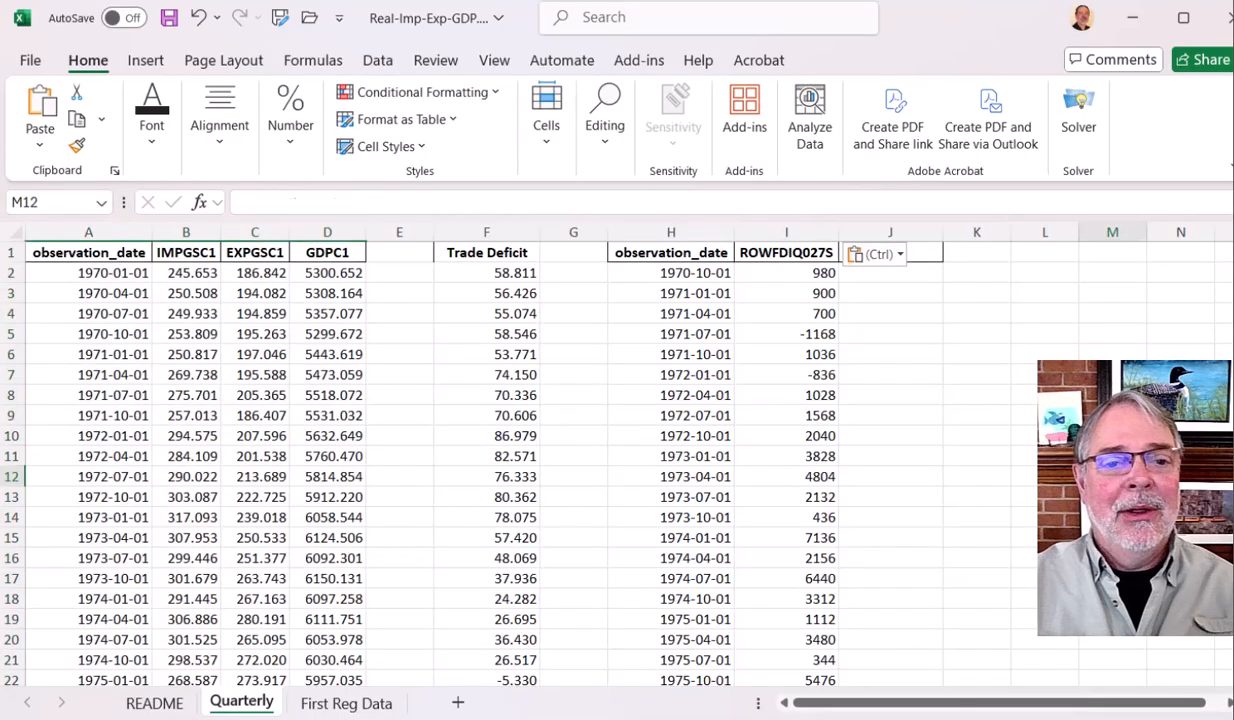
left_click(172, 258)
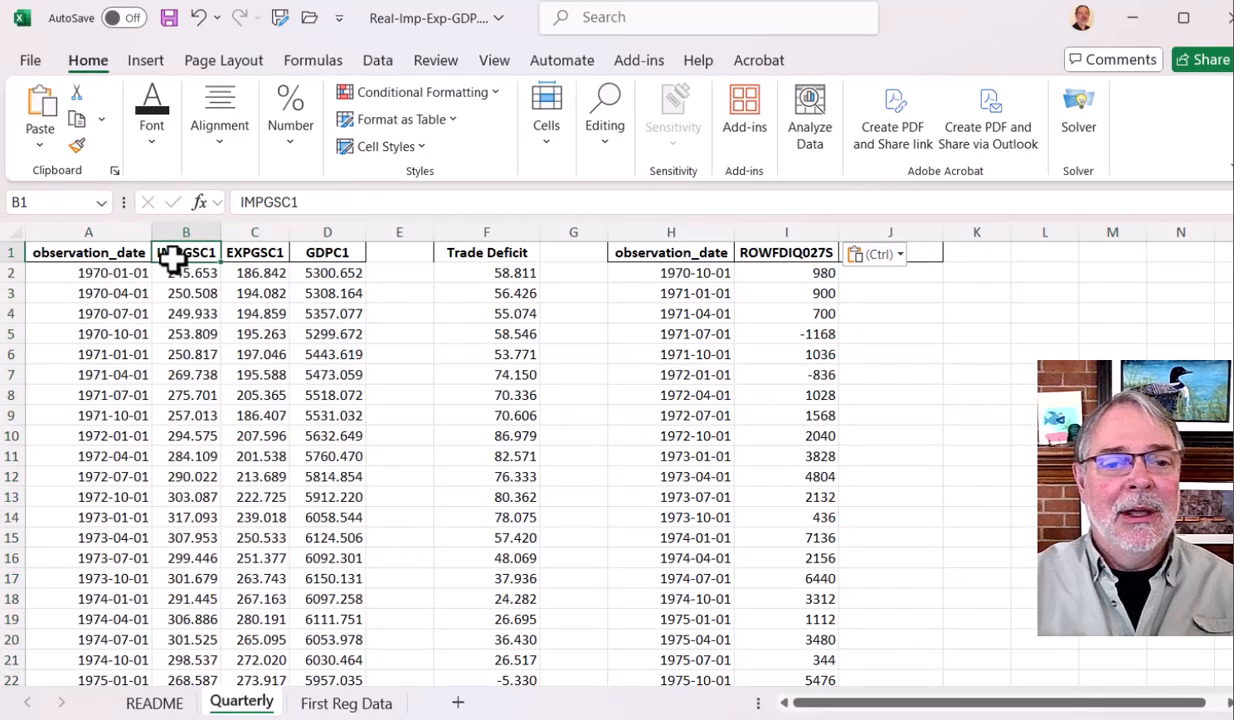
left_click(345, 273)
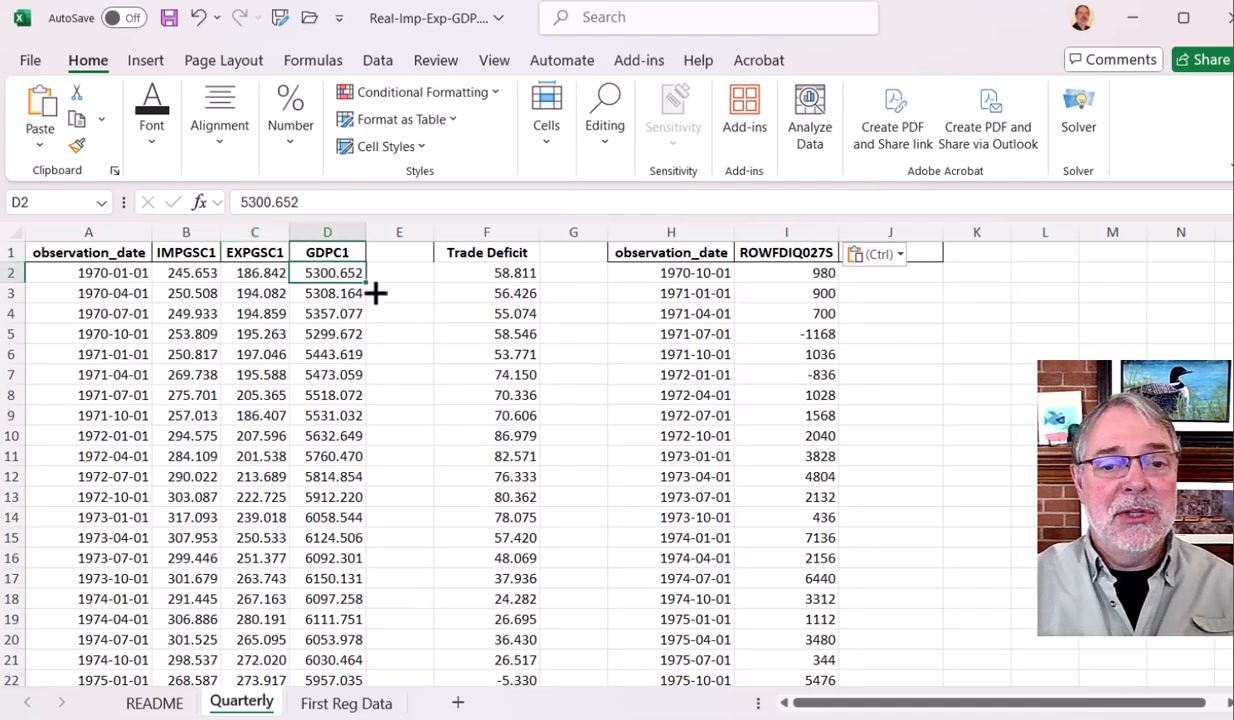
left_click(330, 232)
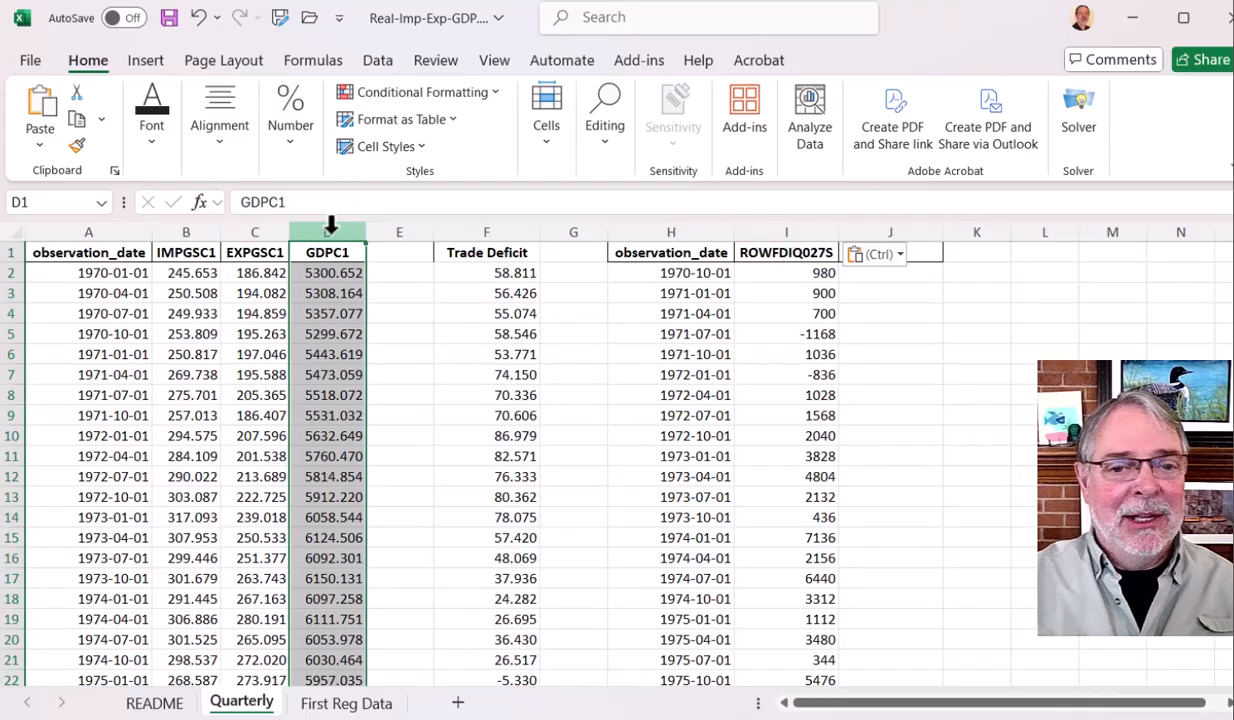
left_click(394, 274)
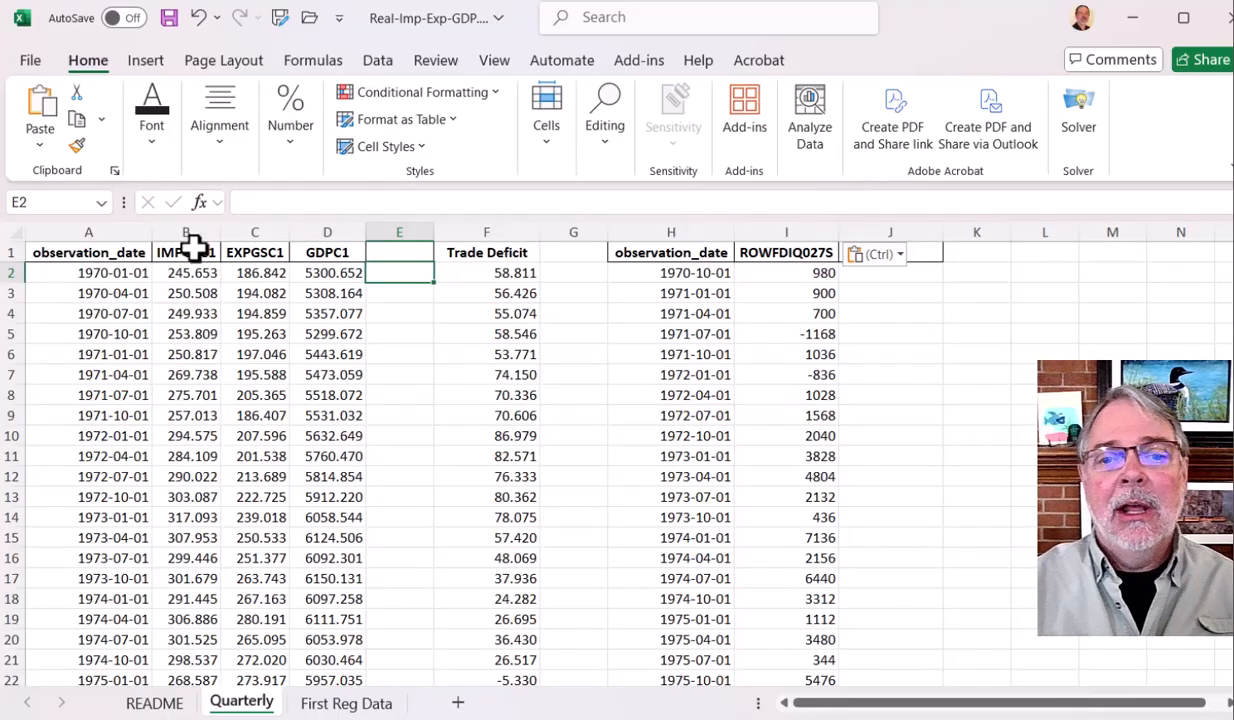
Inspect the Trade Deficit column and its formula in F2 alongside the import and export values in row 2
left_click(484, 229)
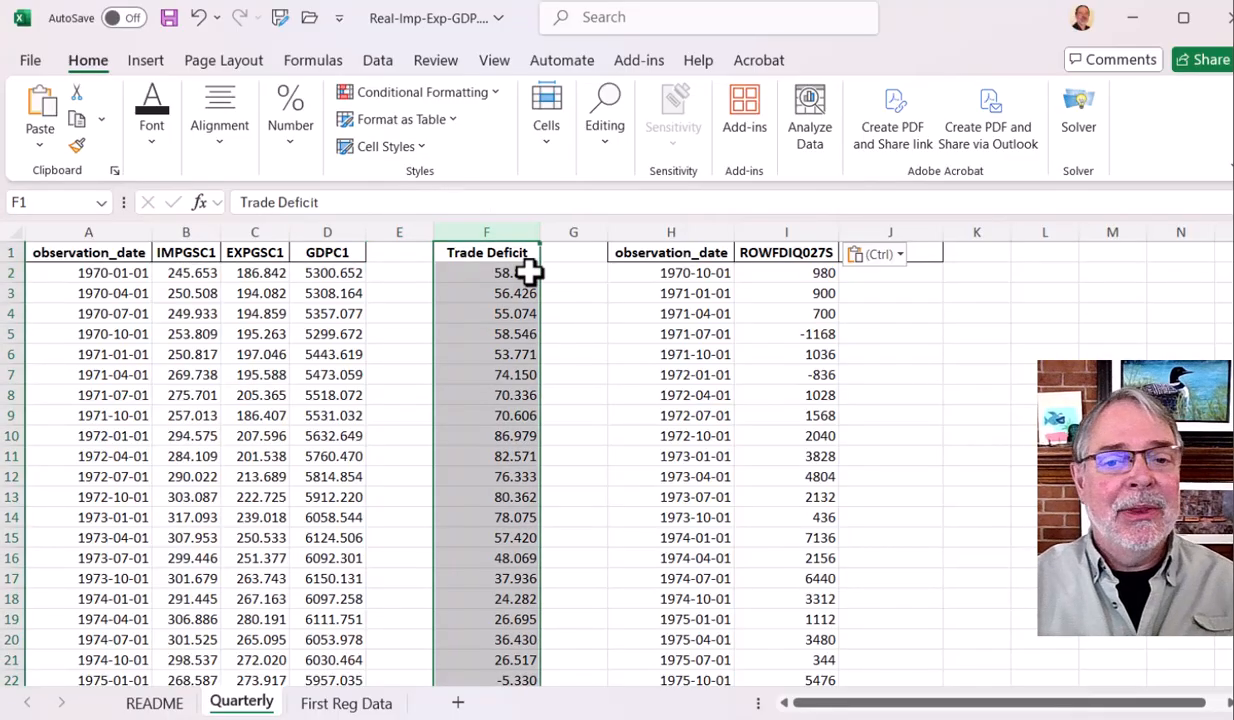
left_click(190, 278)
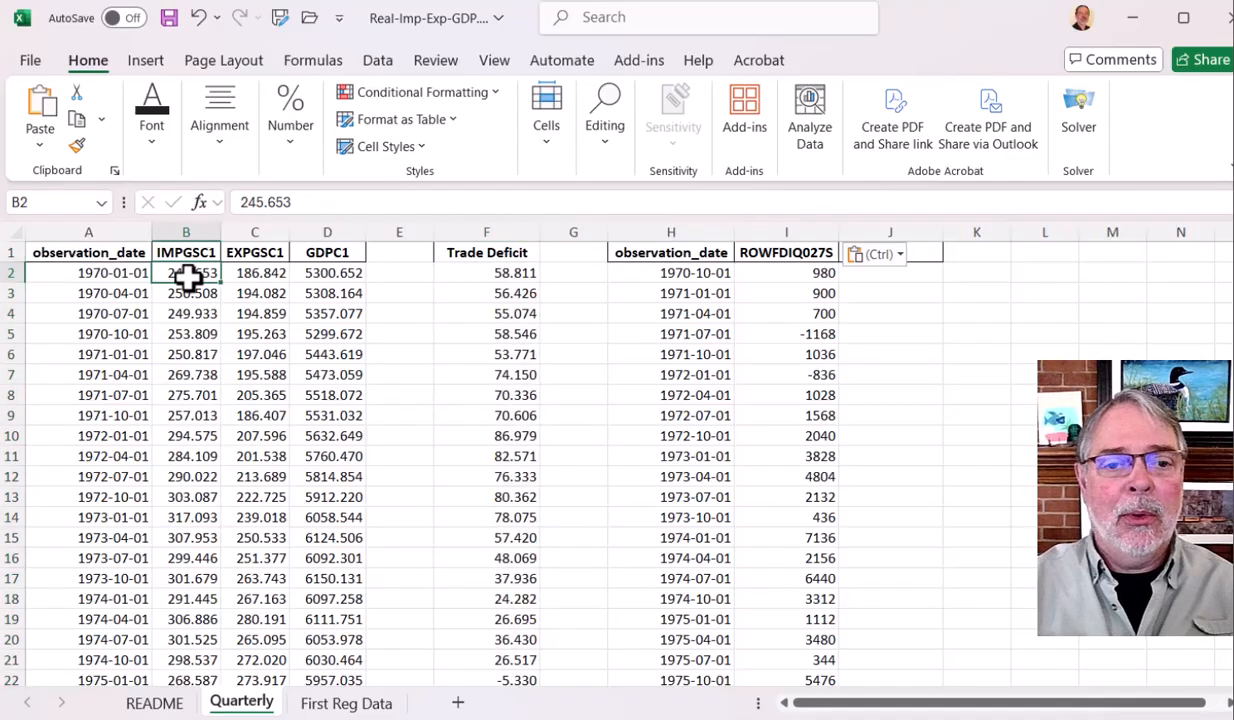
left_click(250, 272)
left_click(475, 271)
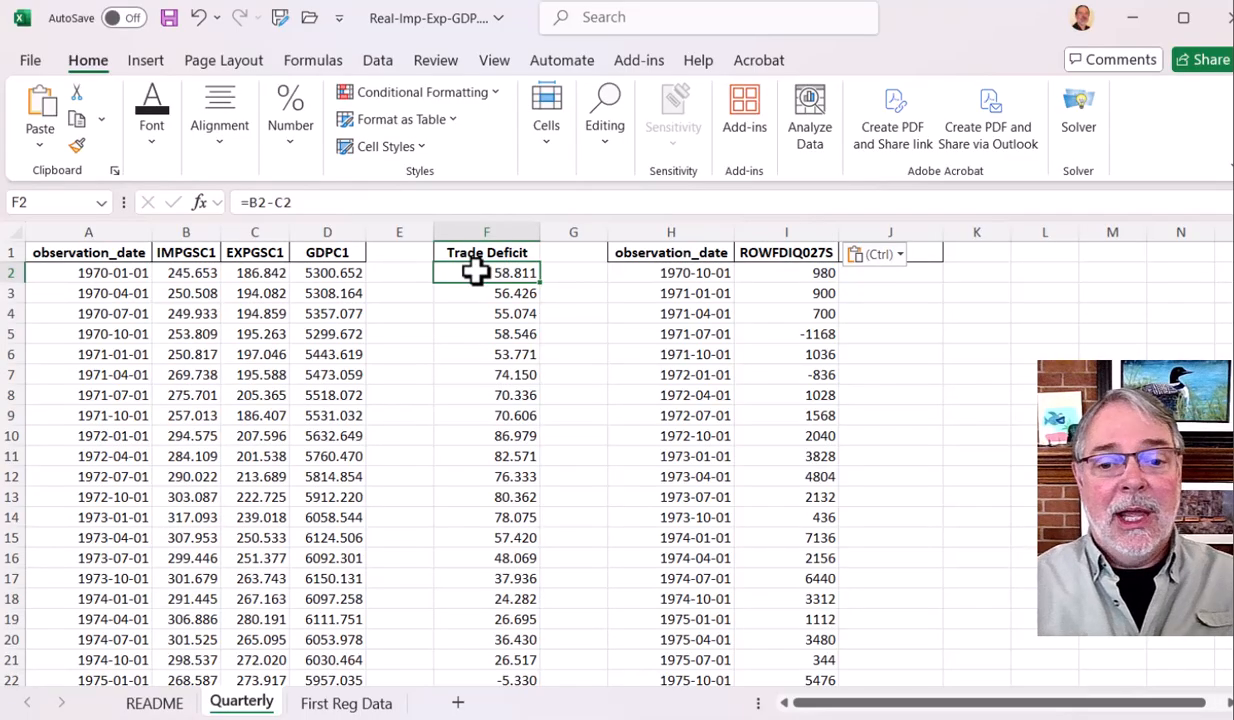
Examine the 1975-01-01 observation in row 22 and return to the start of the data
scroll(507, 340, "down", 2)
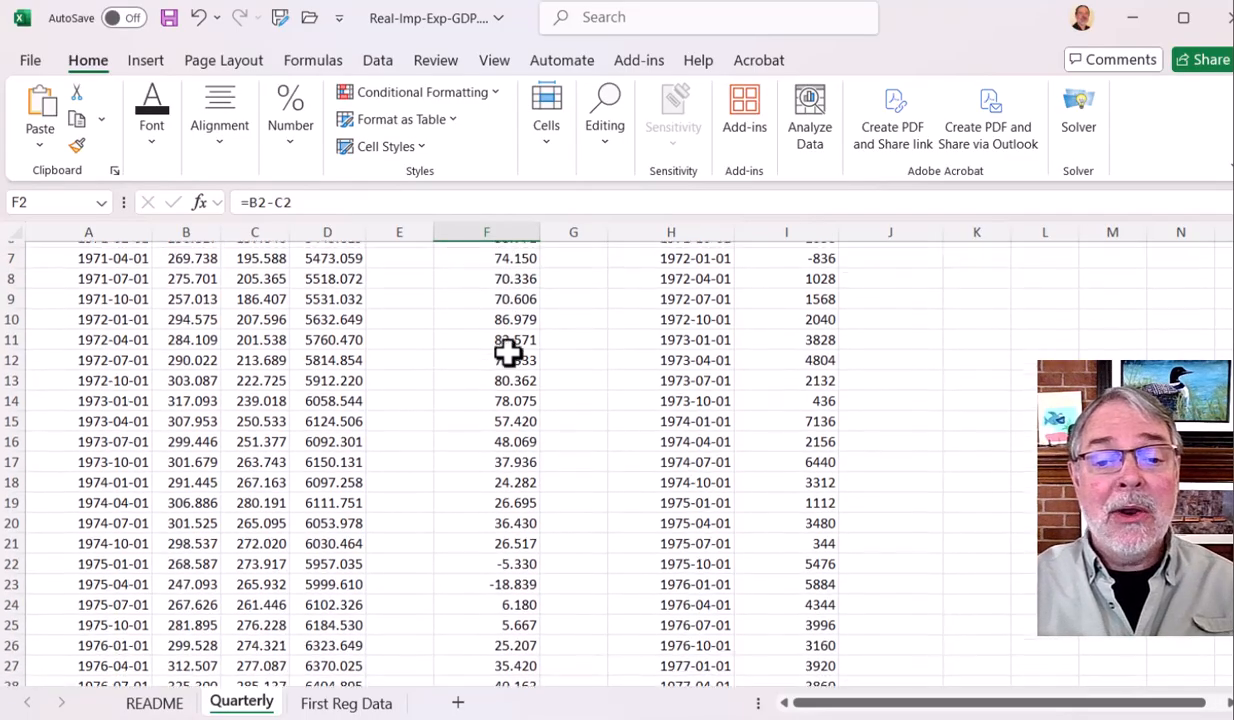
left_click(12, 558)
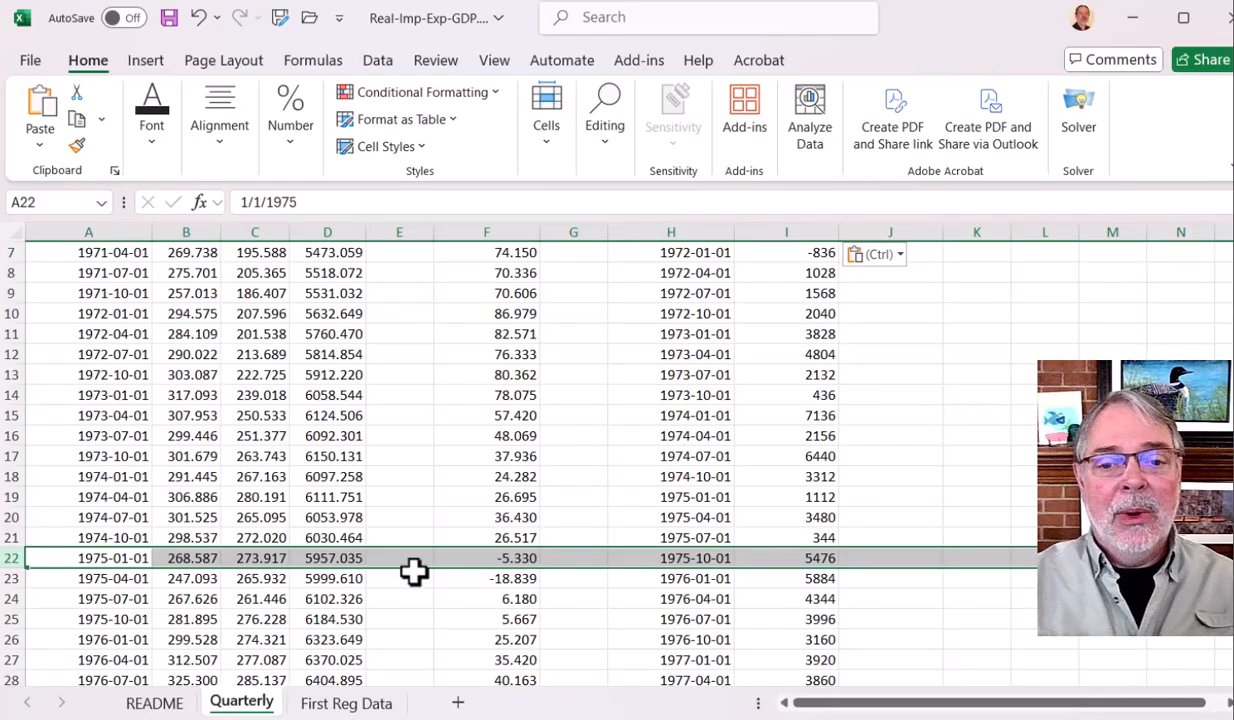
scroll(476, 505, "up", 2)
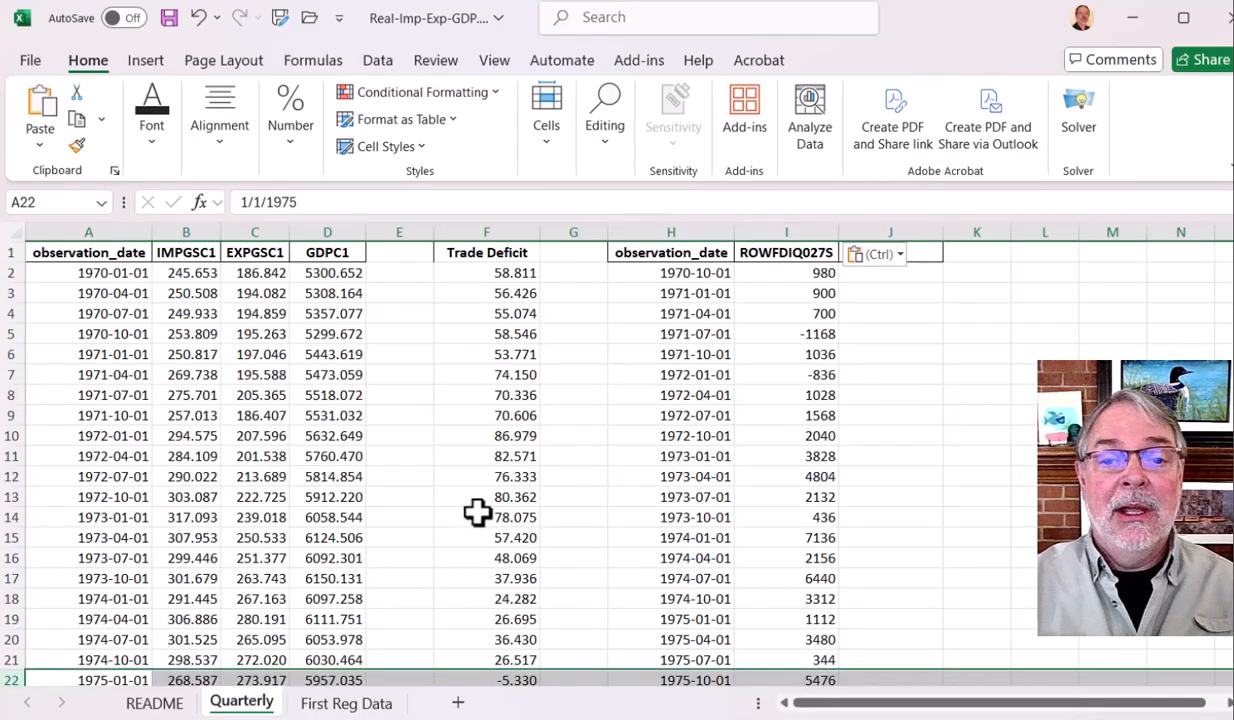
left_click(1100, 333)
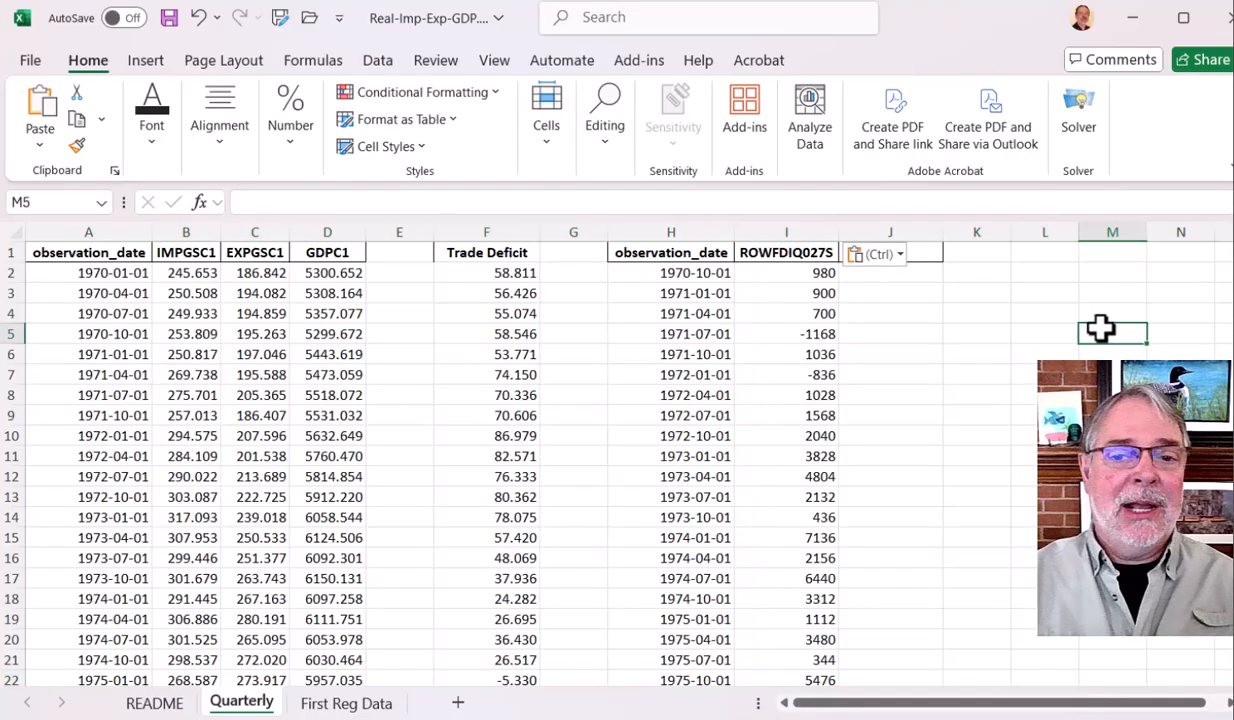
Highlight the foreign investment date and value columns H and I, and select only the ROWFDIQ027S column
left_click_drag(694, 226, 785, 218)
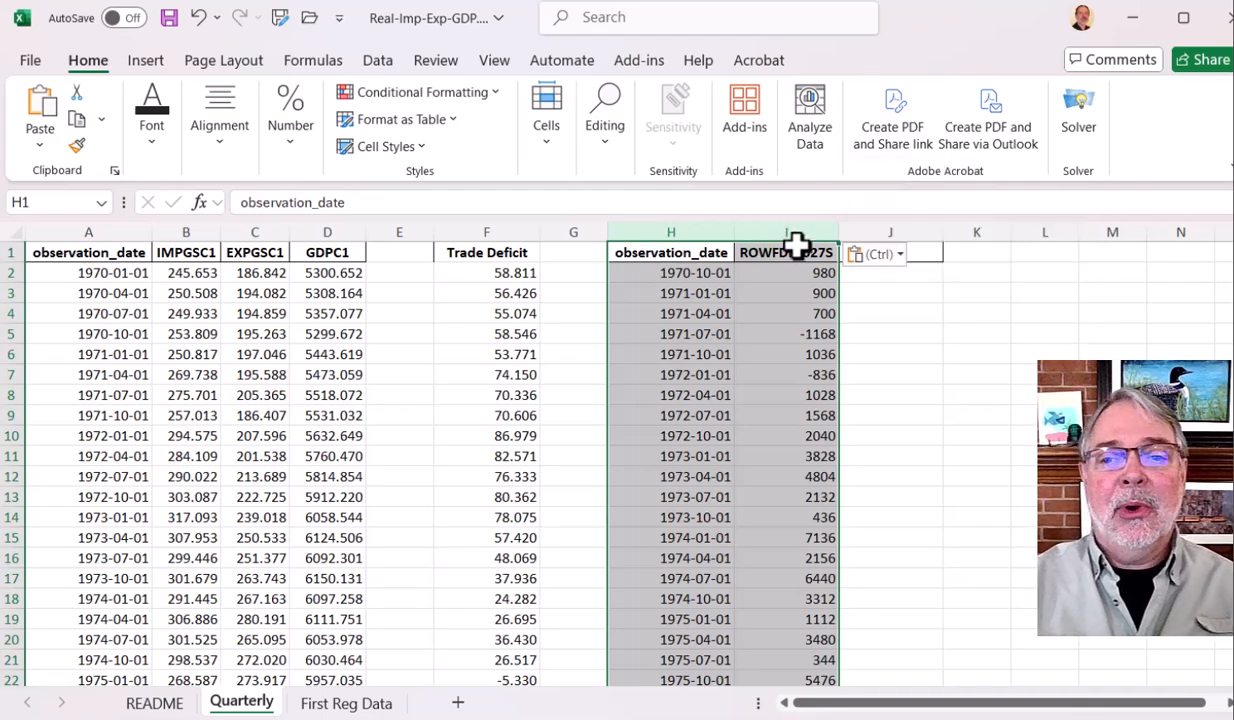
left_click_drag(792, 231, 792, 231)
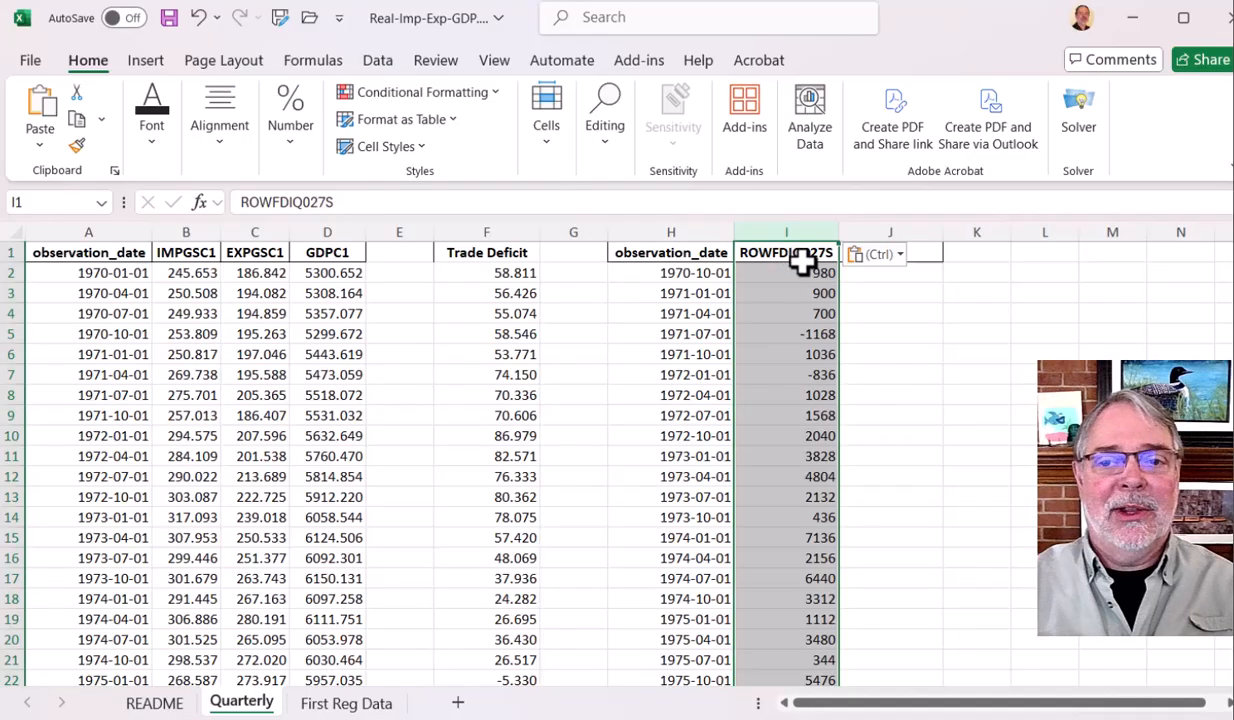
left_click(789, 230)
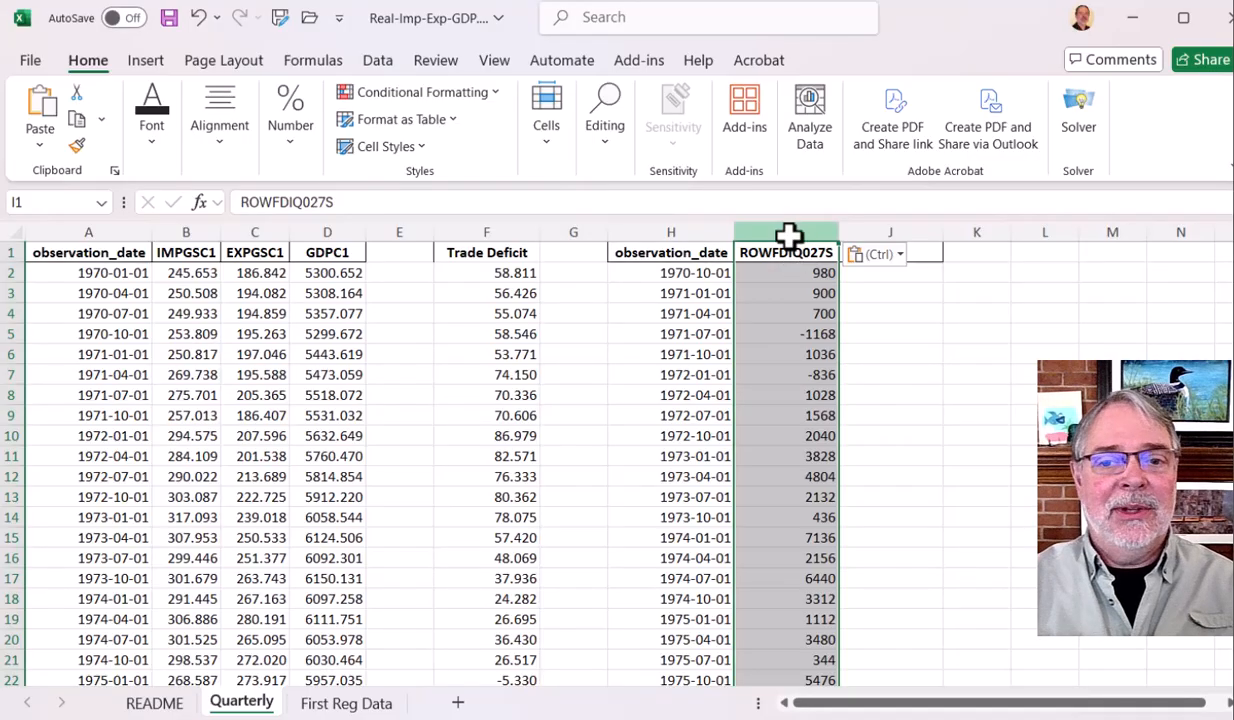
Compare the foreign investment dates in column H with those in column A, checking rows 2 and 3 across both datasets
left_click(688, 229)
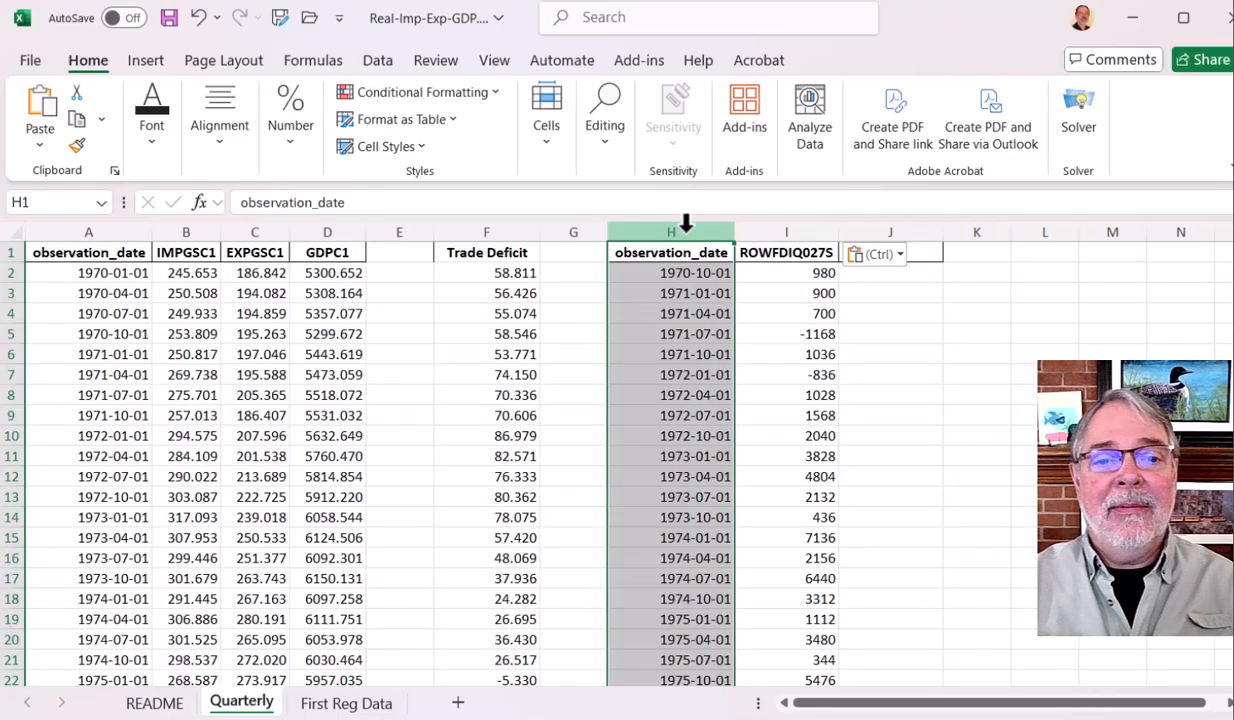
left_click(108, 234)
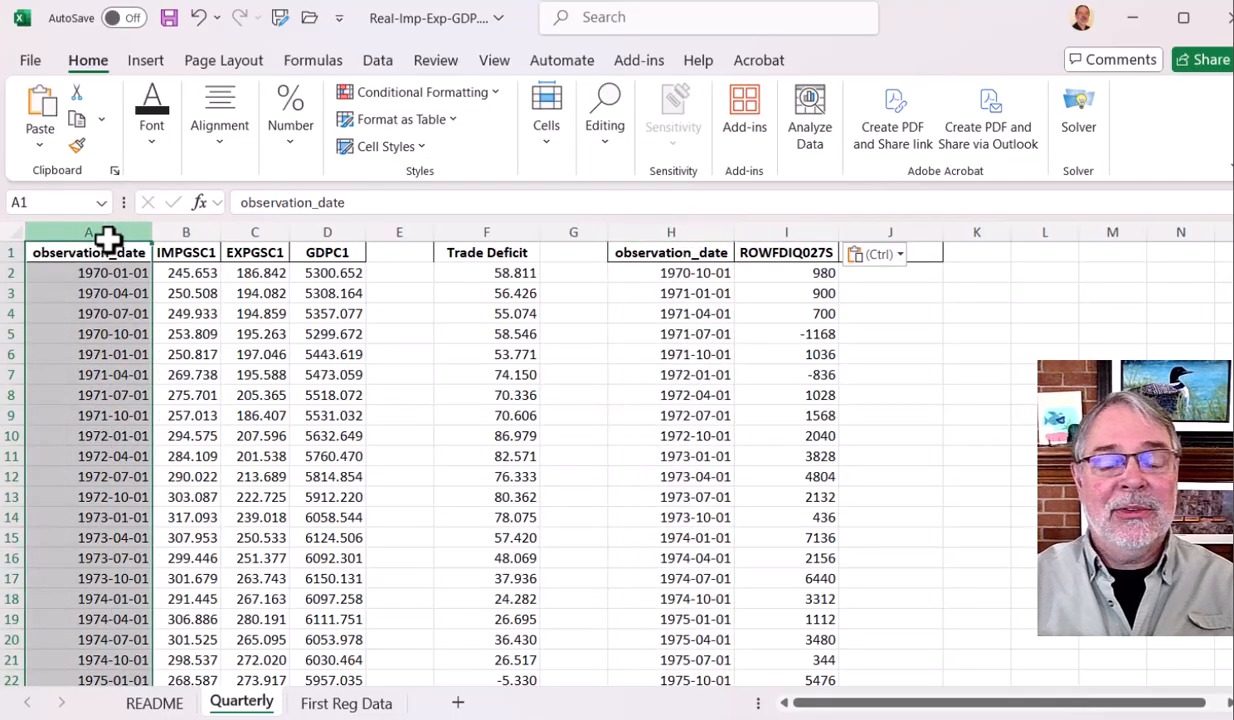
left_click(1094, 337)
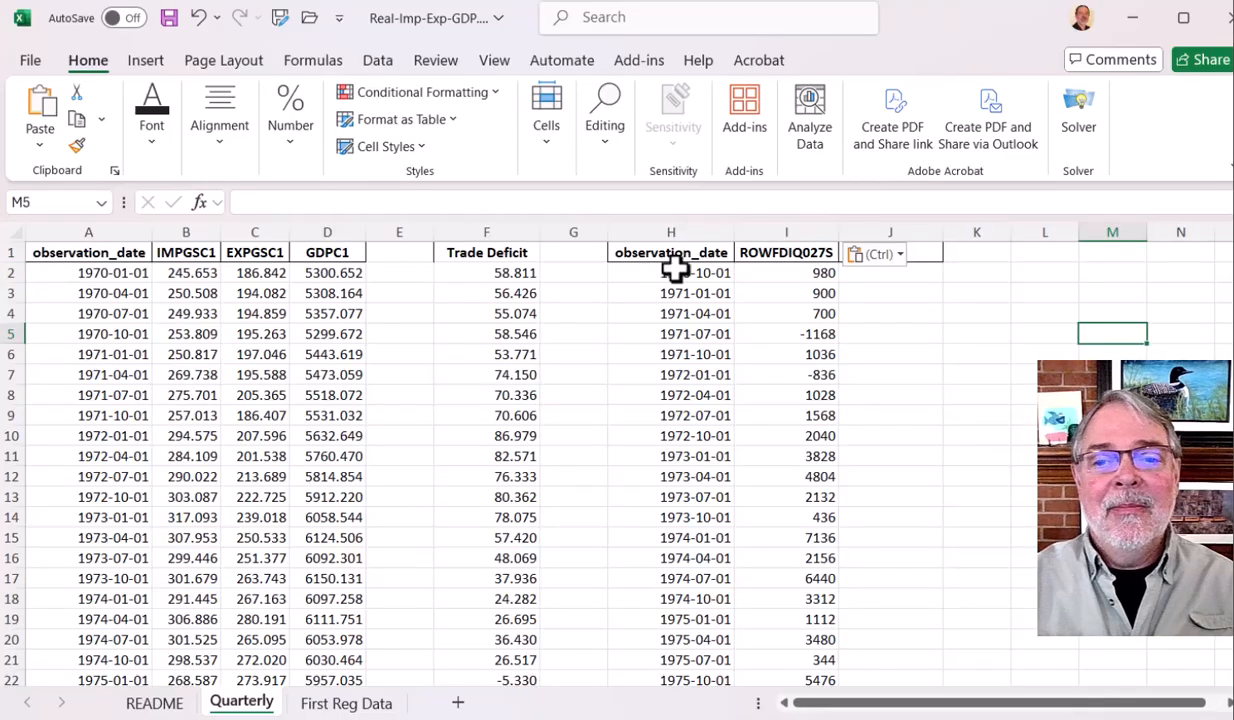
left_click(10, 273)
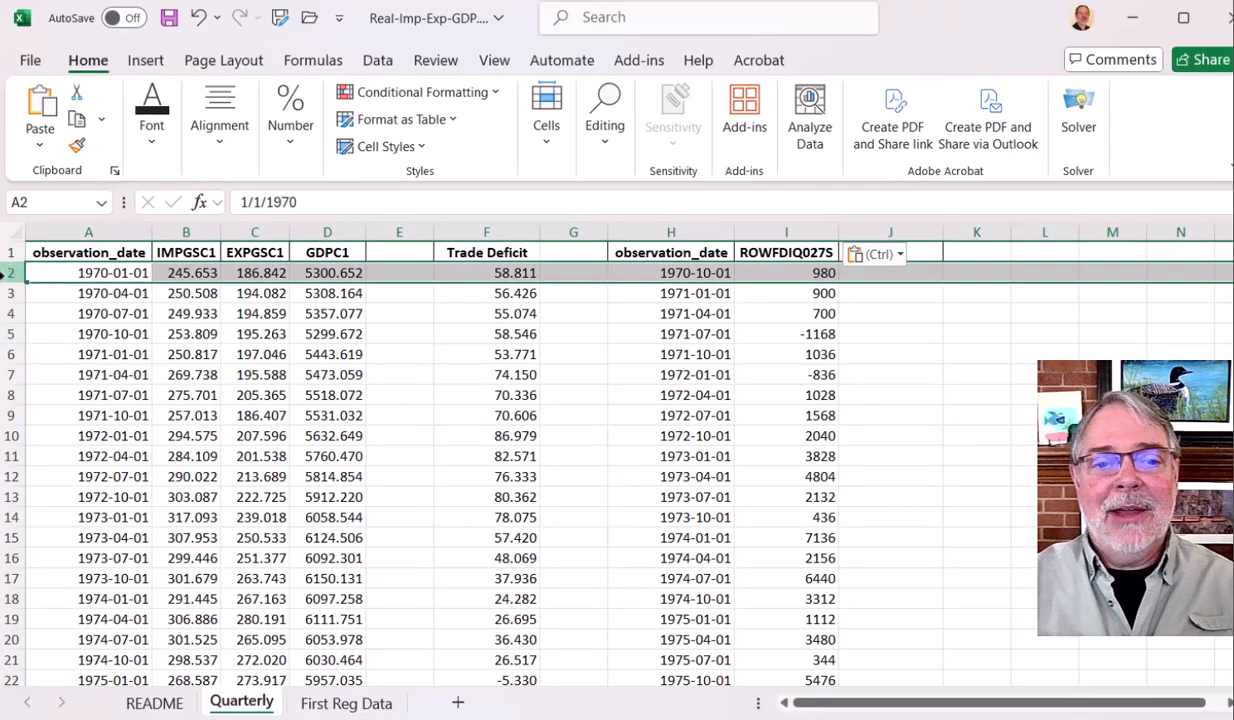
left_click(12, 293)
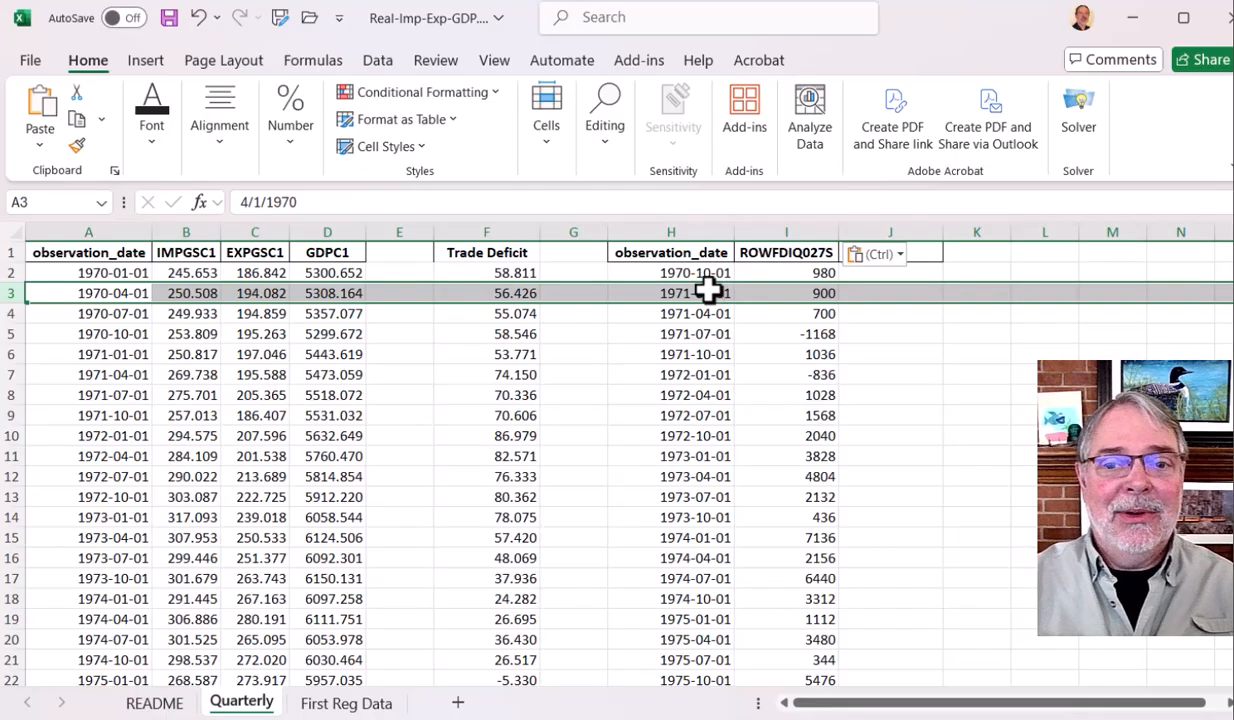
left_click(1040, 334)
Move the foreign investment dates and values from H3:I218 to start at H6, aligning 1971-01-01 with column A
left_click_drag(664, 293, 805, 640)
right_click(666, 303)
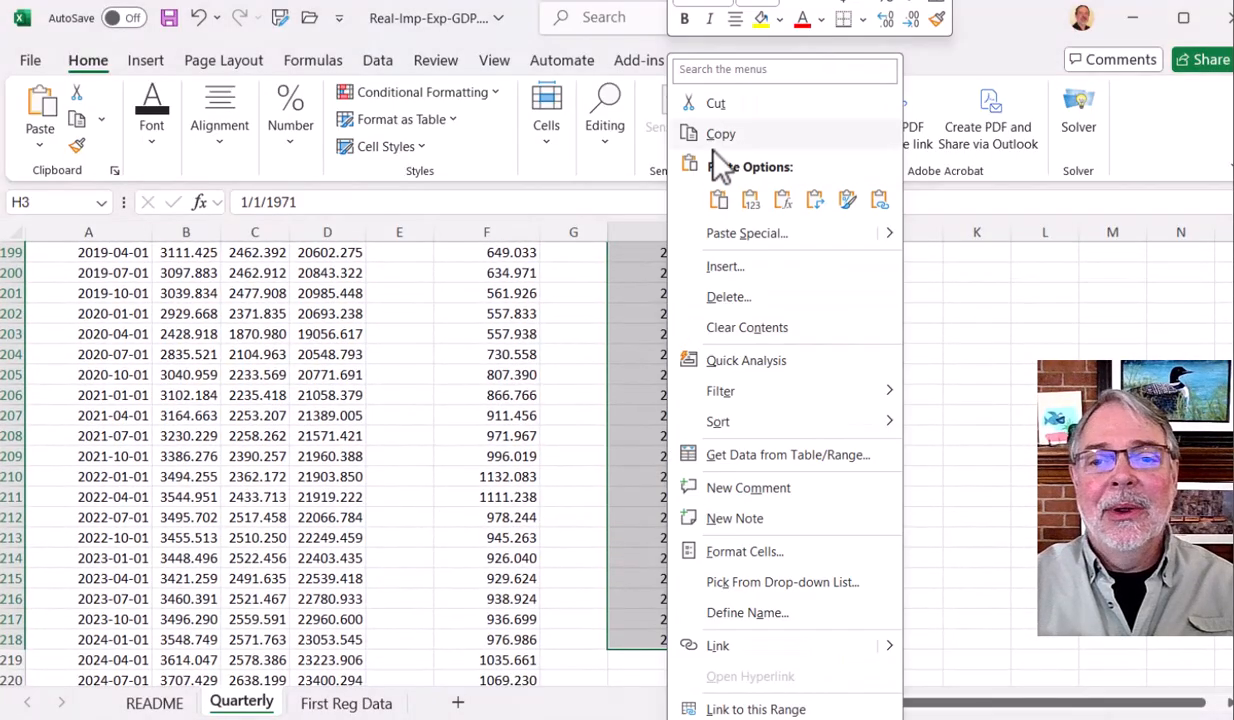
left_click(718, 104)
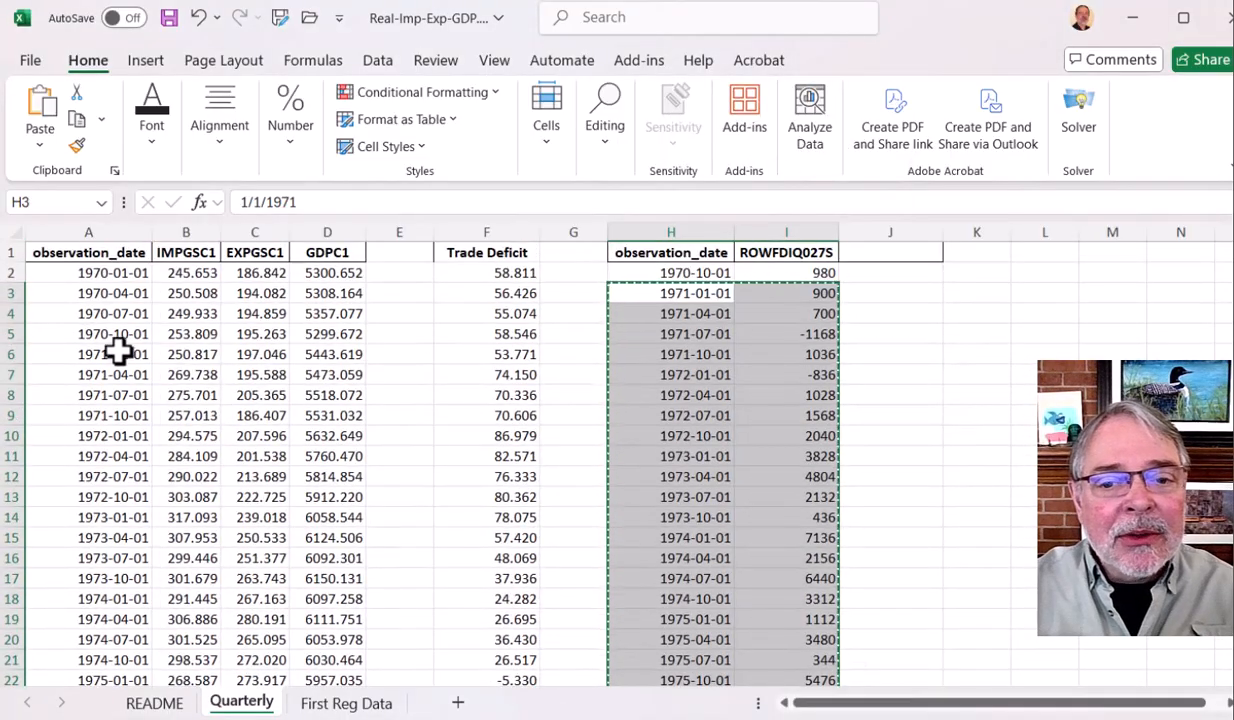
left_click(655, 358)
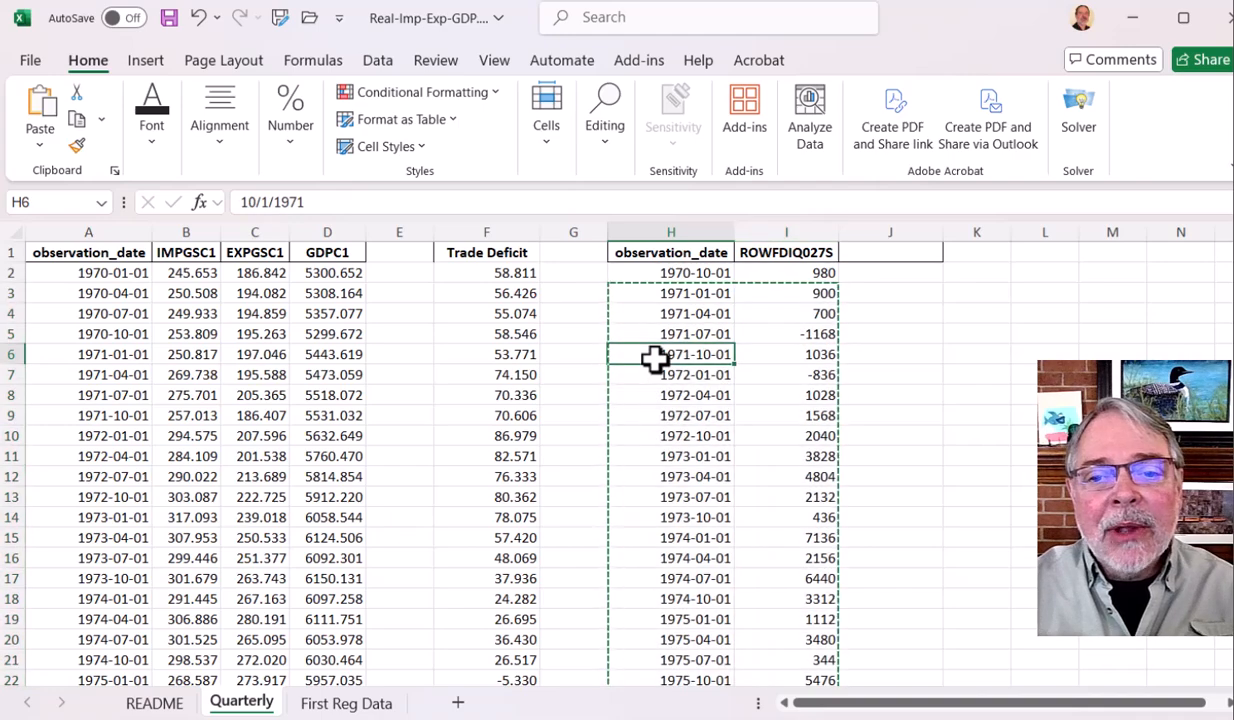
left_click(44, 110)
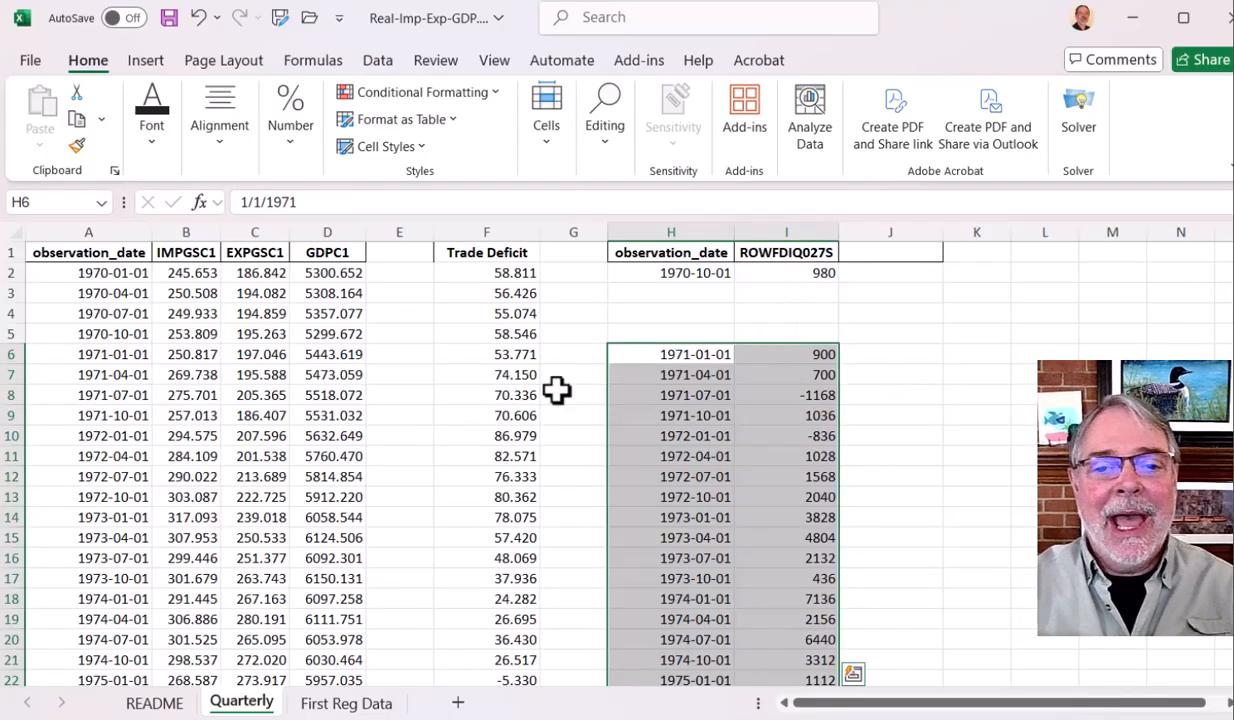
Check that the dates in columns A and H match in rows 6, 14 and 221, and return to the start of the data
left_click(22, 356)
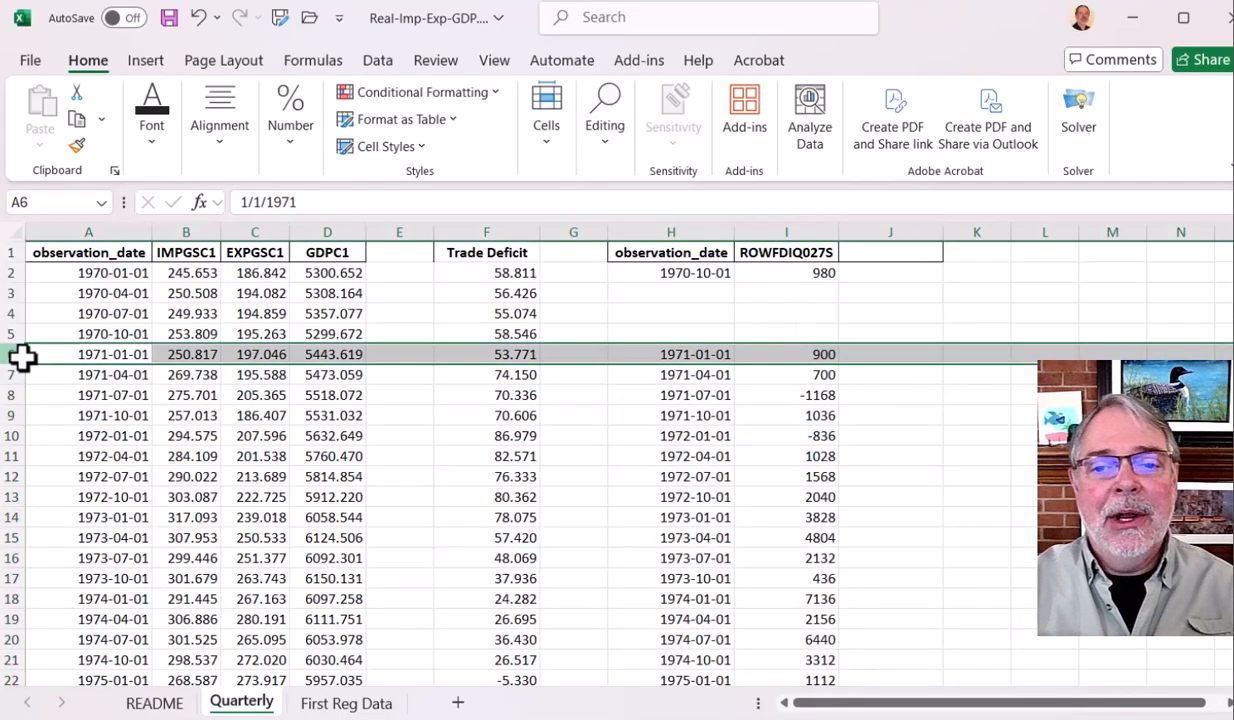
left_click(14, 517)
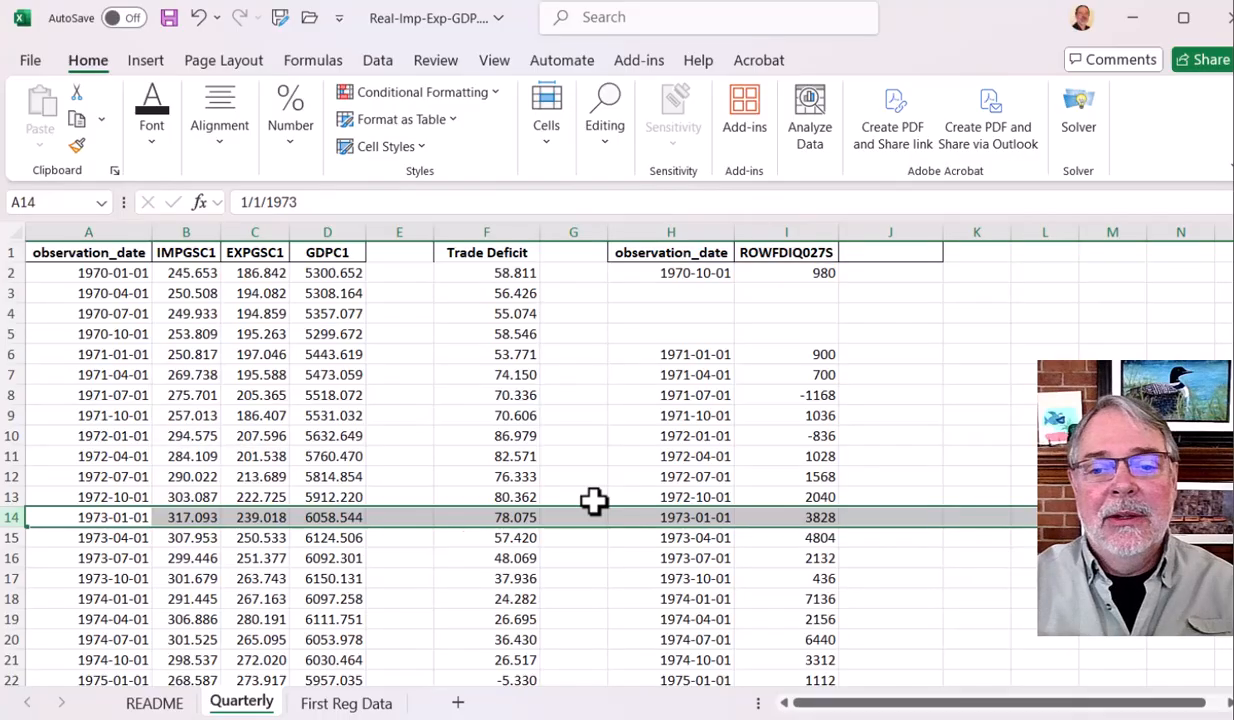
scroll(922, 510, "down", 1)
left_click_drag(1228, 298, 1226, 690)
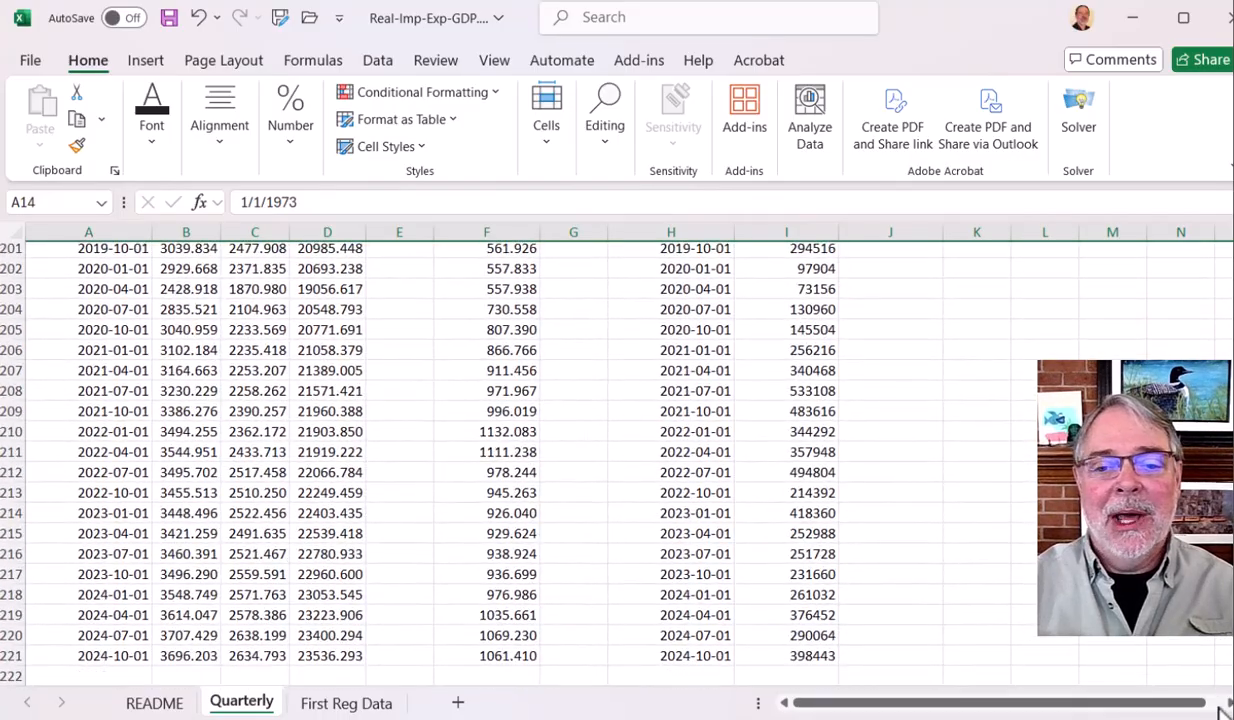
left_click(12, 654)
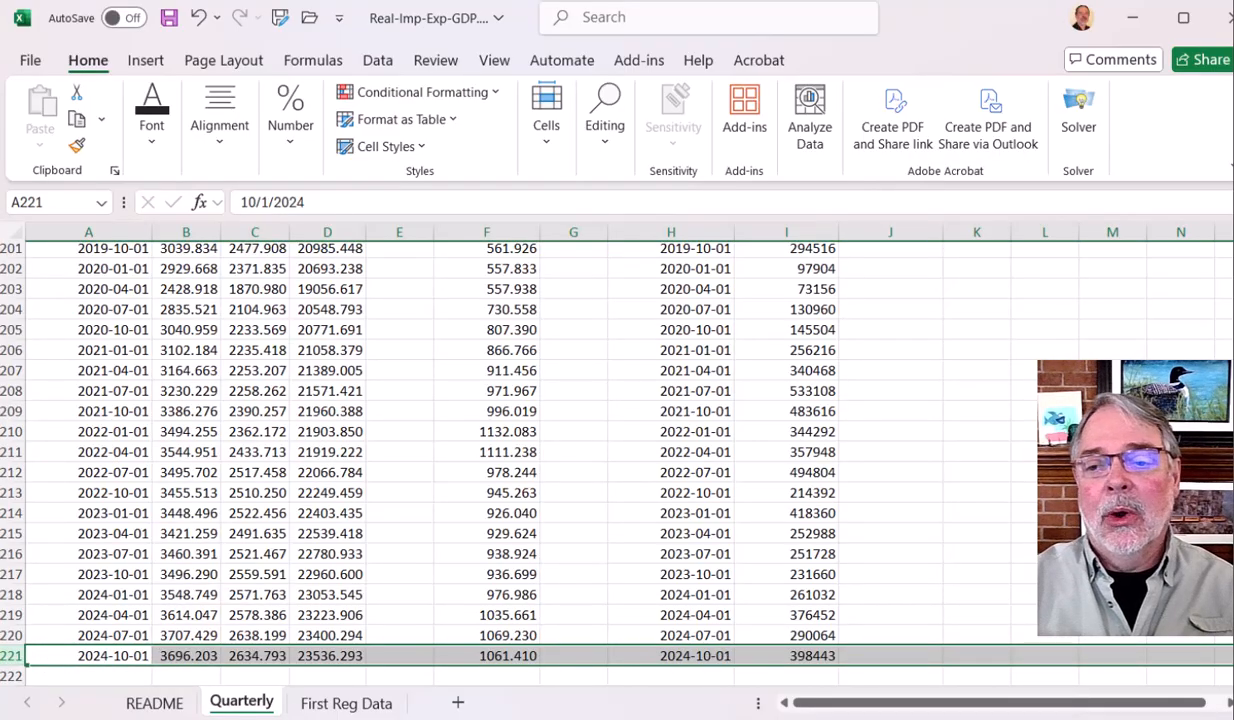
scroll(1204, 262, "up", 20)
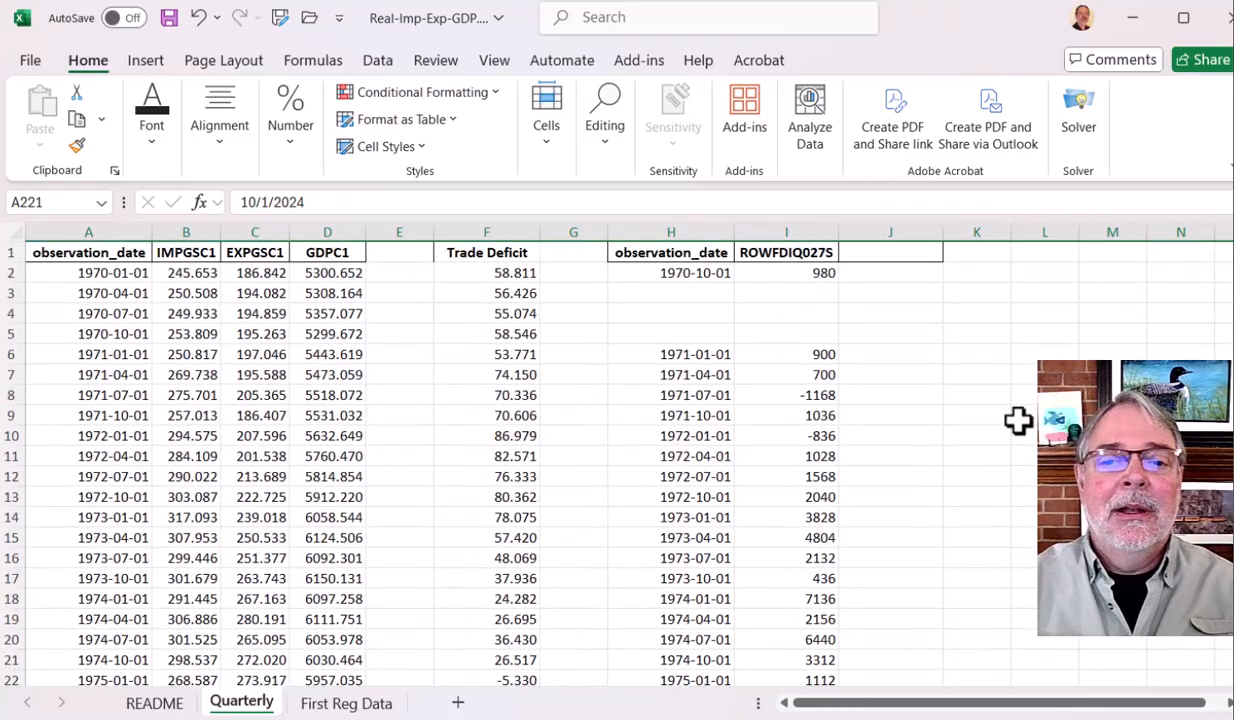
left_click(1018, 419)
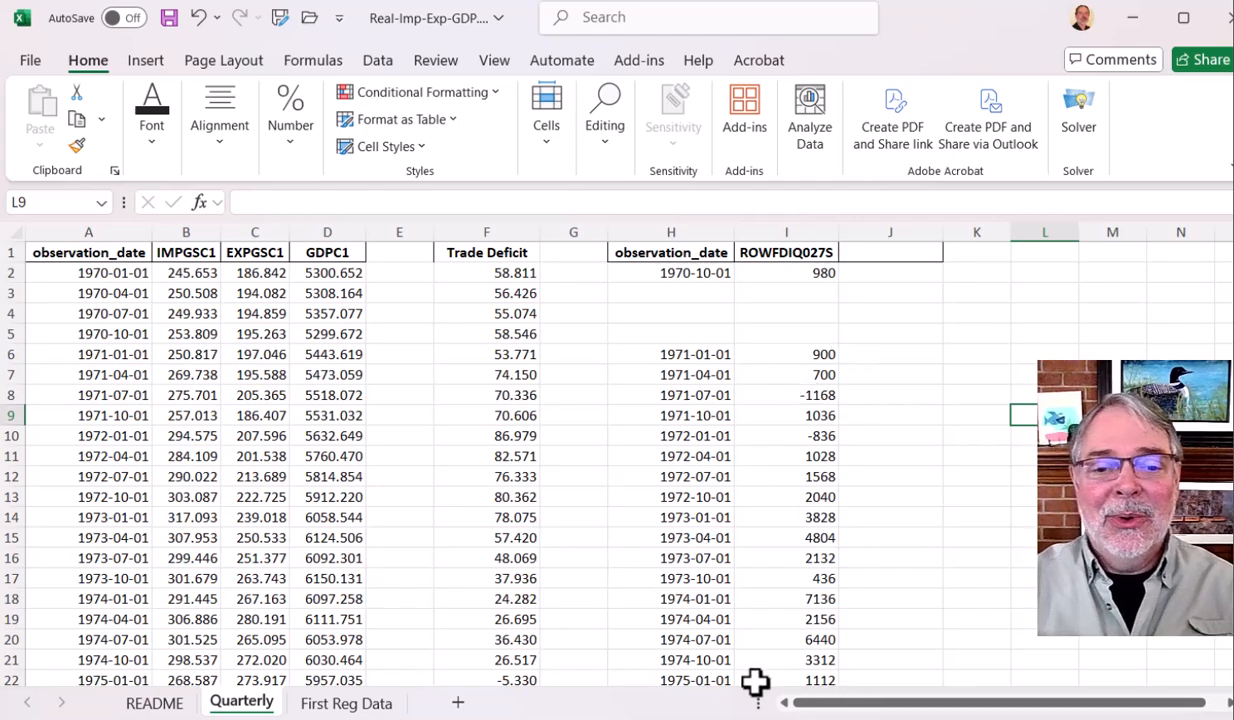
Compare I6 with the trade deficit in F6 and enter the formula =I6/1000 in J6 to convert the investment value to billions
left_click(824, 354)
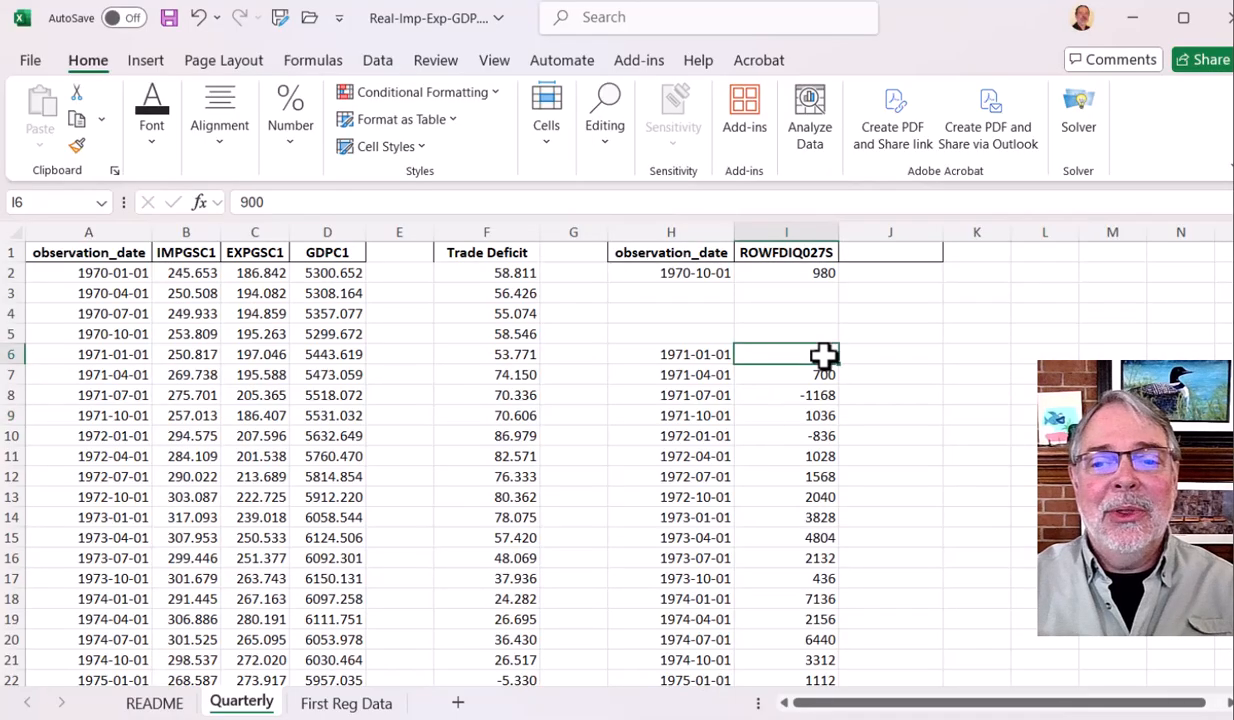
left_click(487, 356)
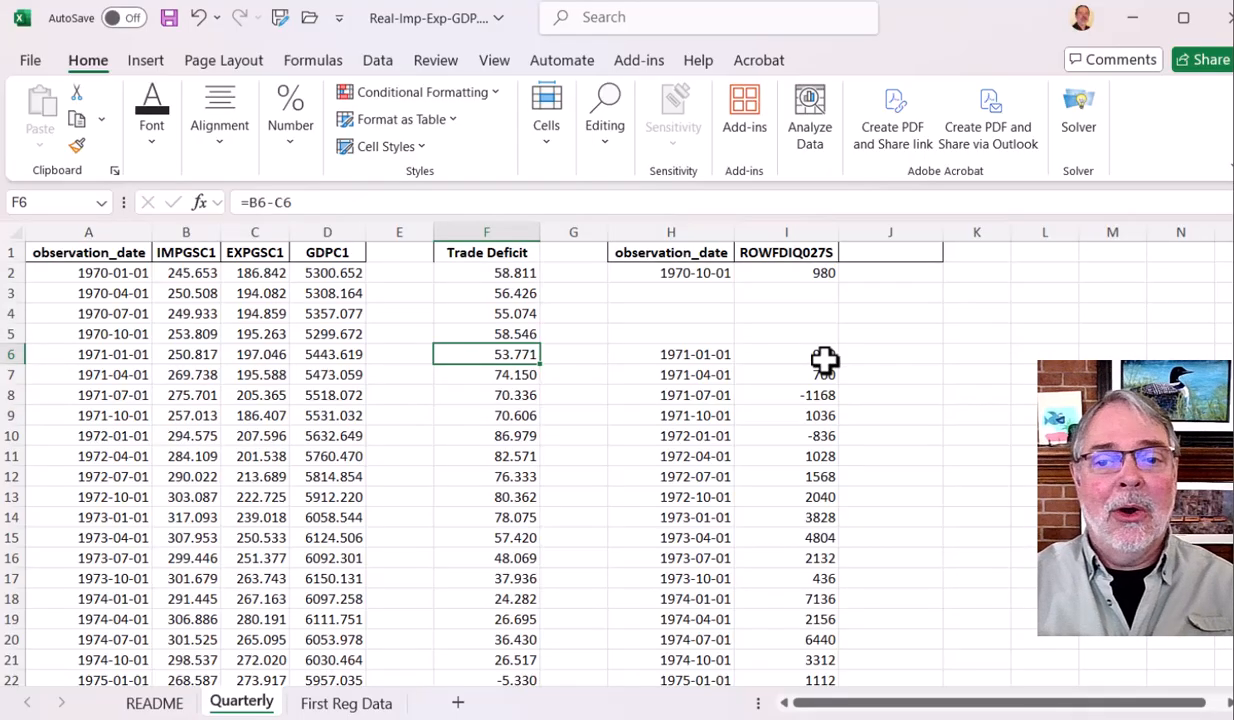
left_click(874, 350)
type("=")
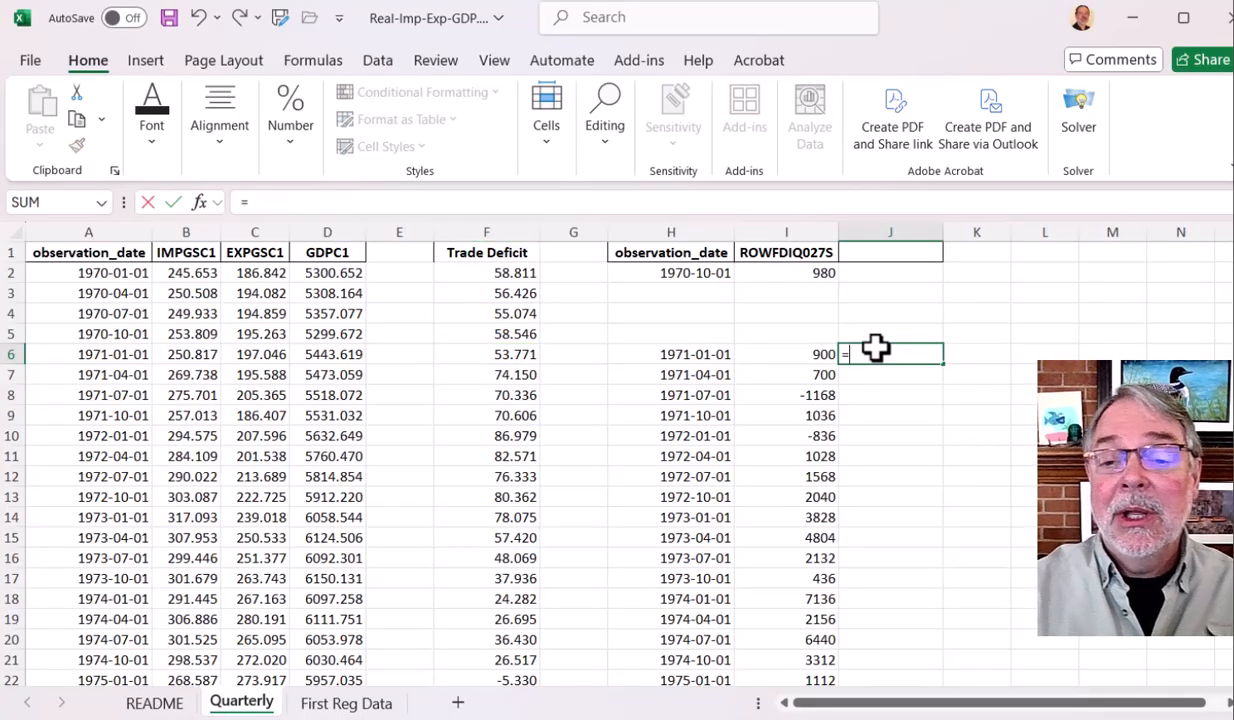
left_click(812, 355)
type("/")
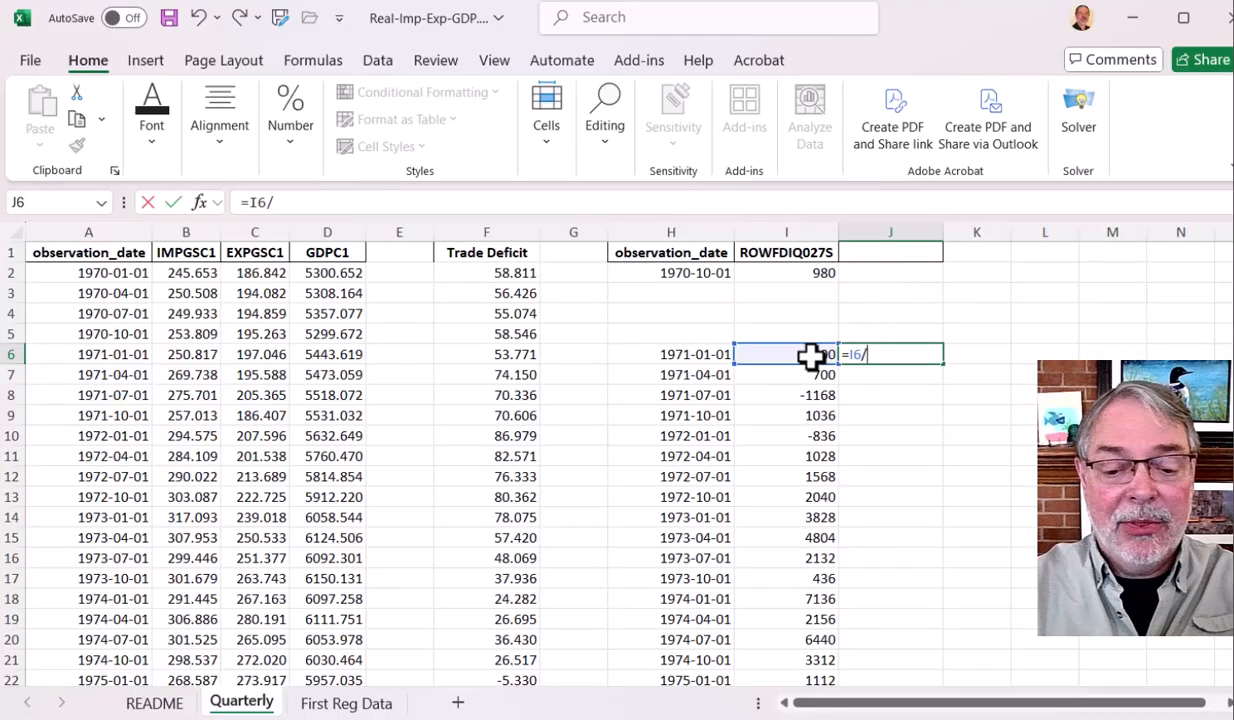
type("1000")
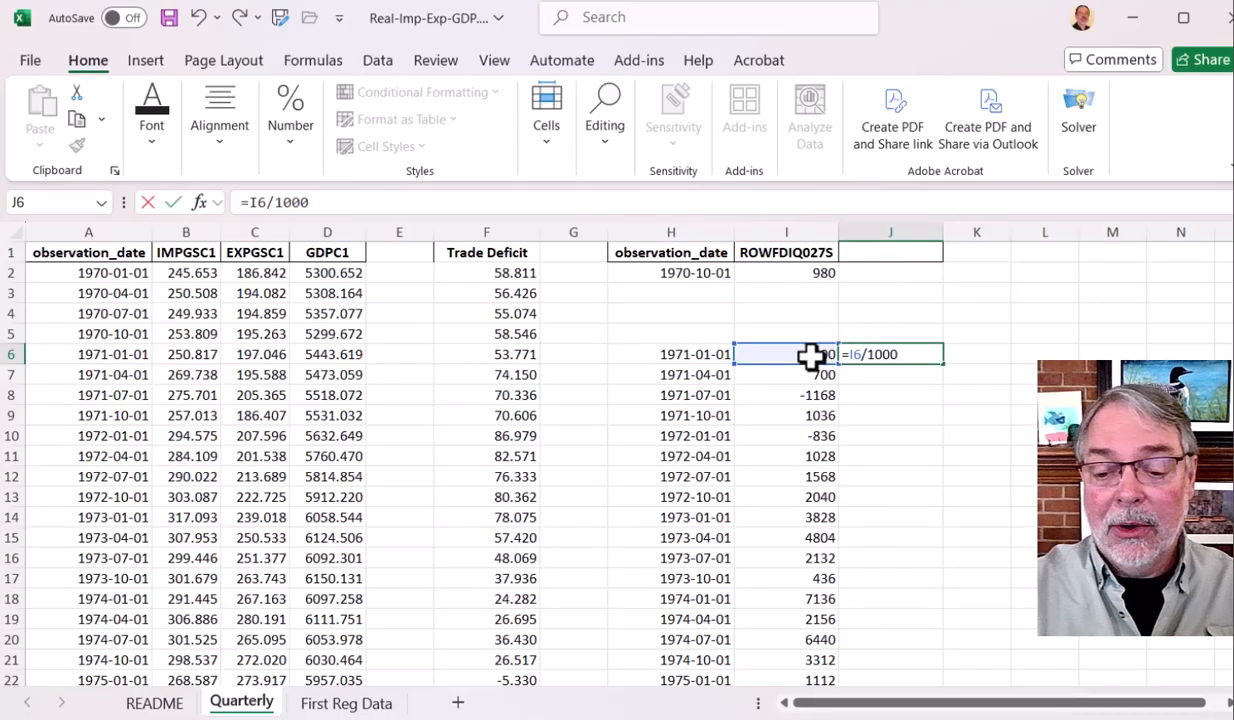
key("Return")
Fill the J6 formula down through J18
left_click_drag(876, 358, 902, 603)
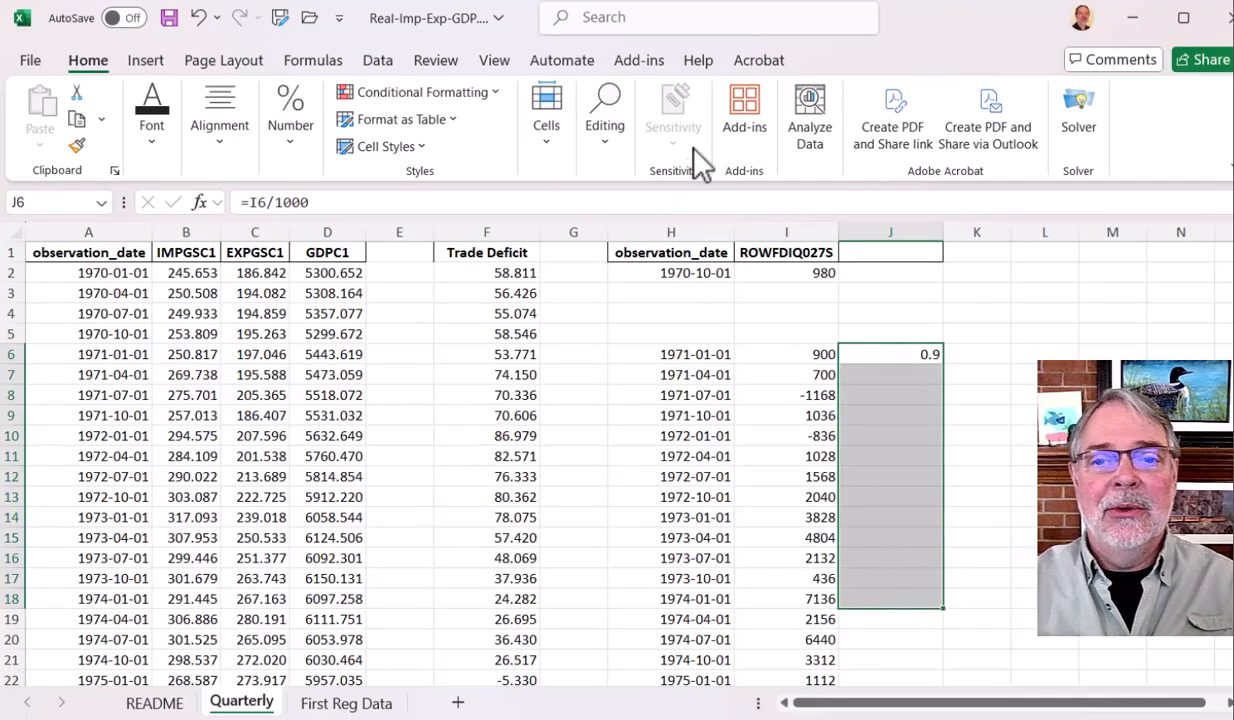
left_click(605, 125)
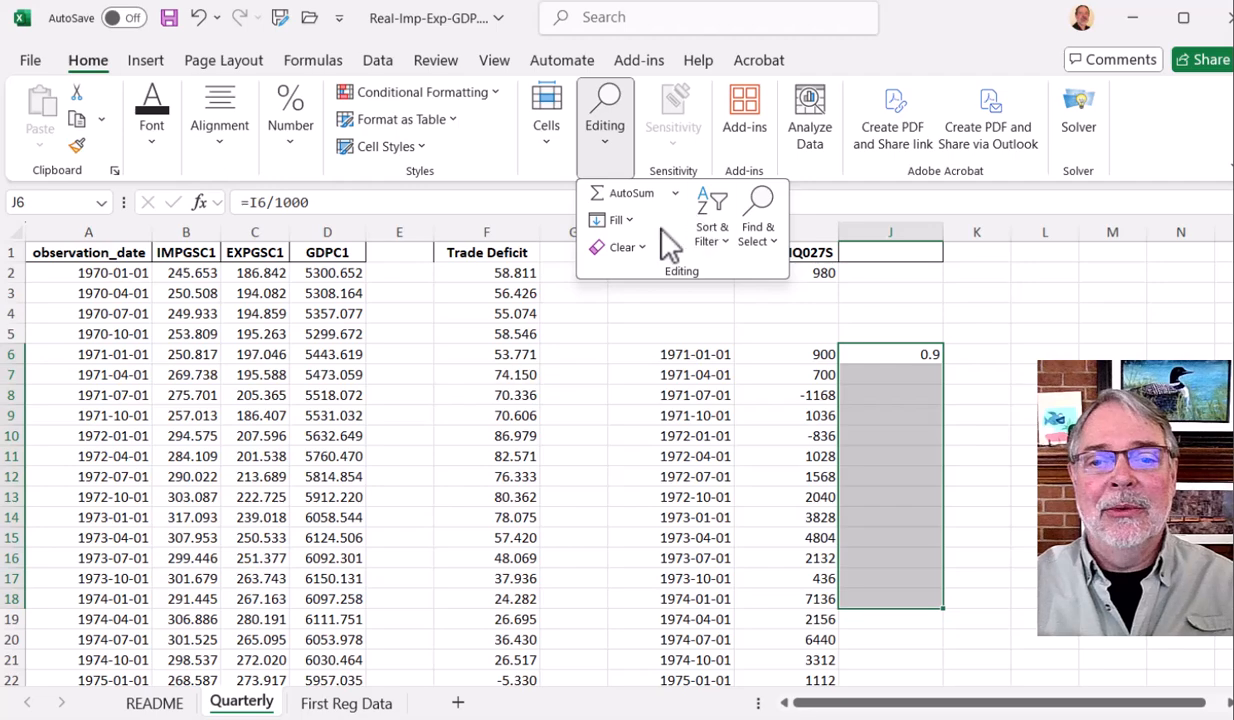
left_click(620, 222)
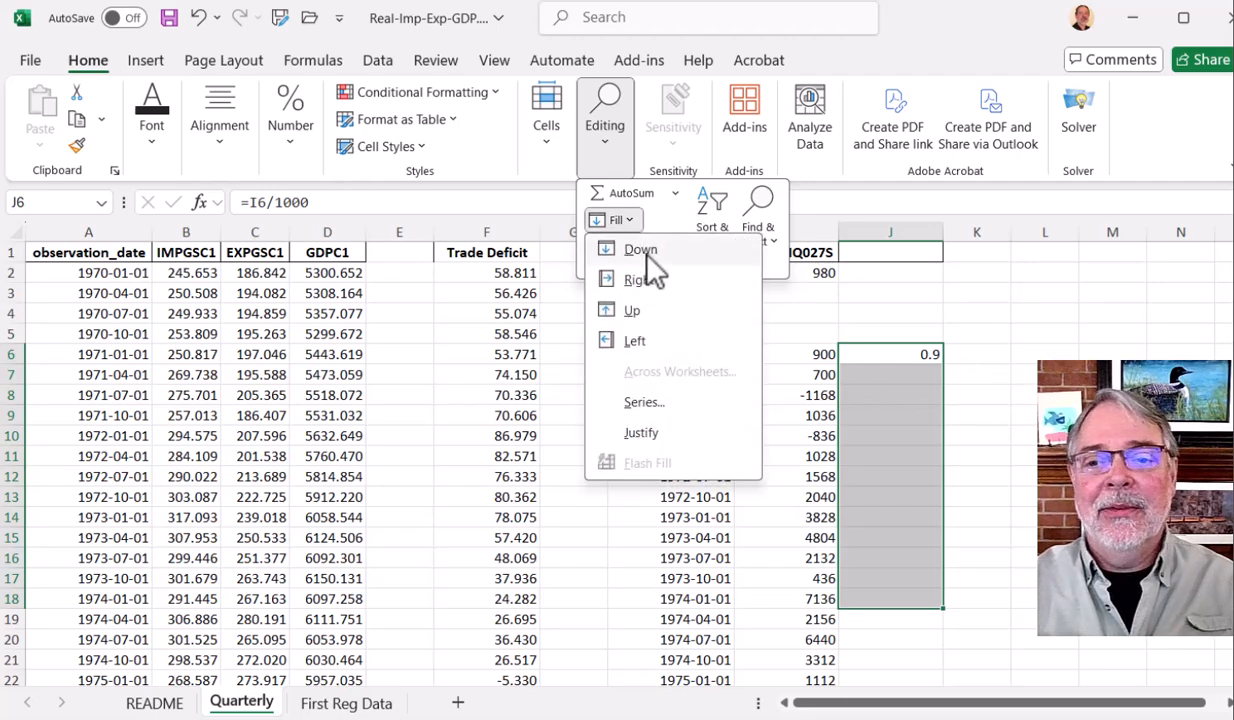
left_click(630, 248)
left_click(1034, 398)
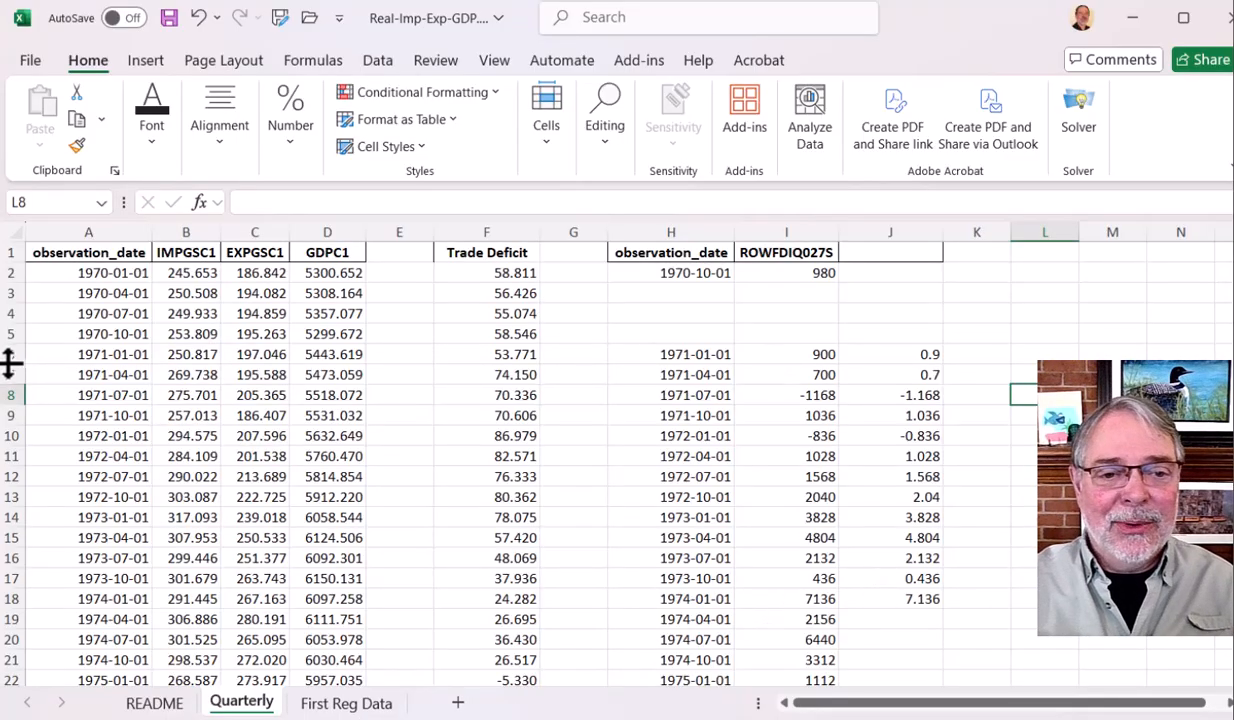
Open the First Reg Data sheet and review its Trade Deficit and FDI-US columns
left_click(333, 704)
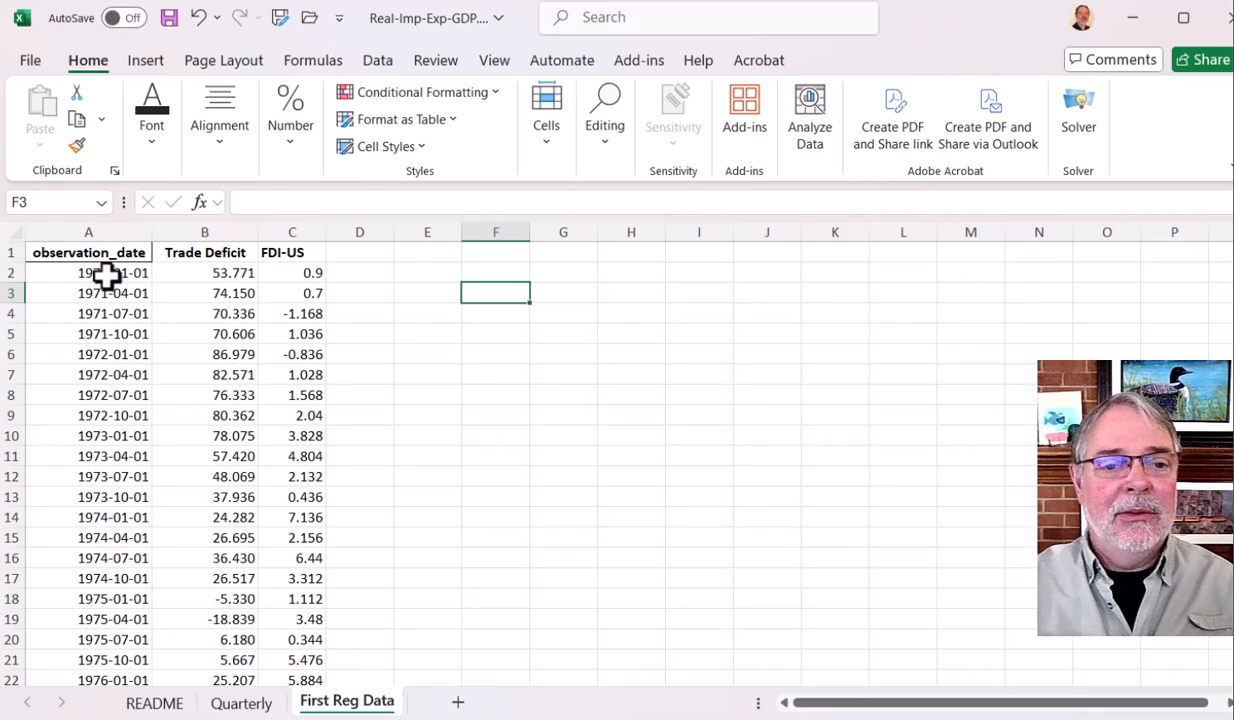
left_click(216, 258)
left_click(284, 254)
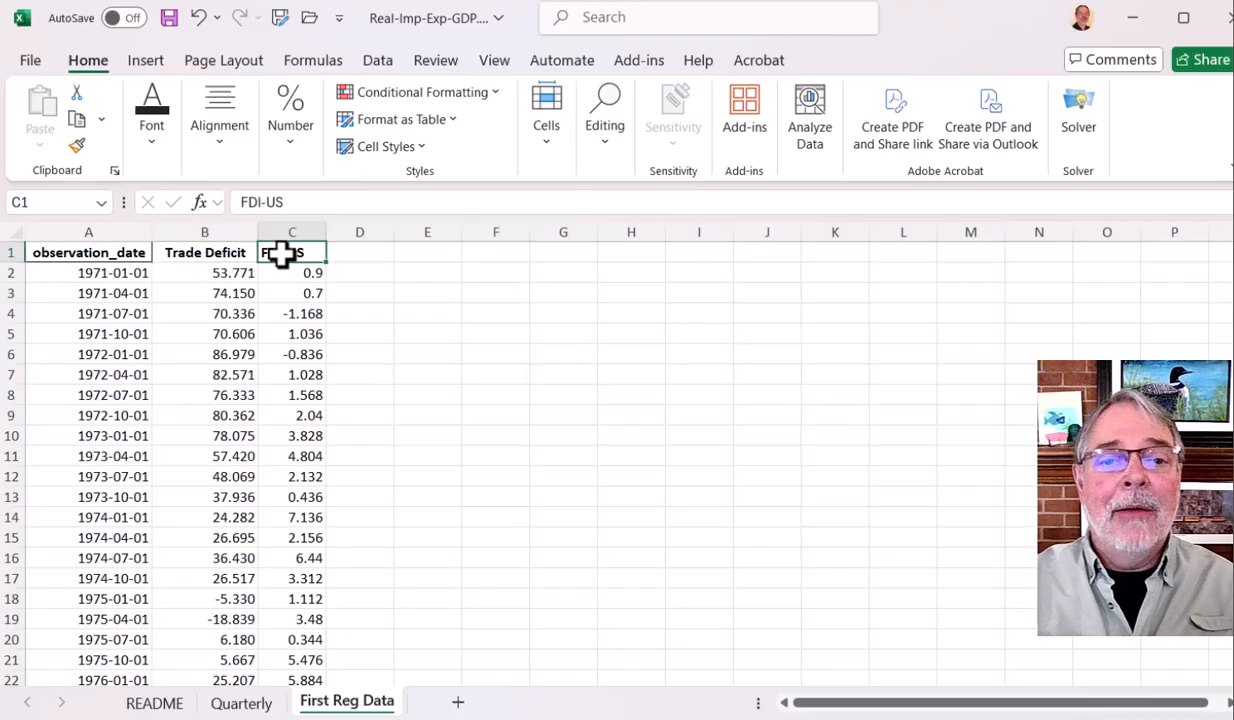
left_click(297, 270)
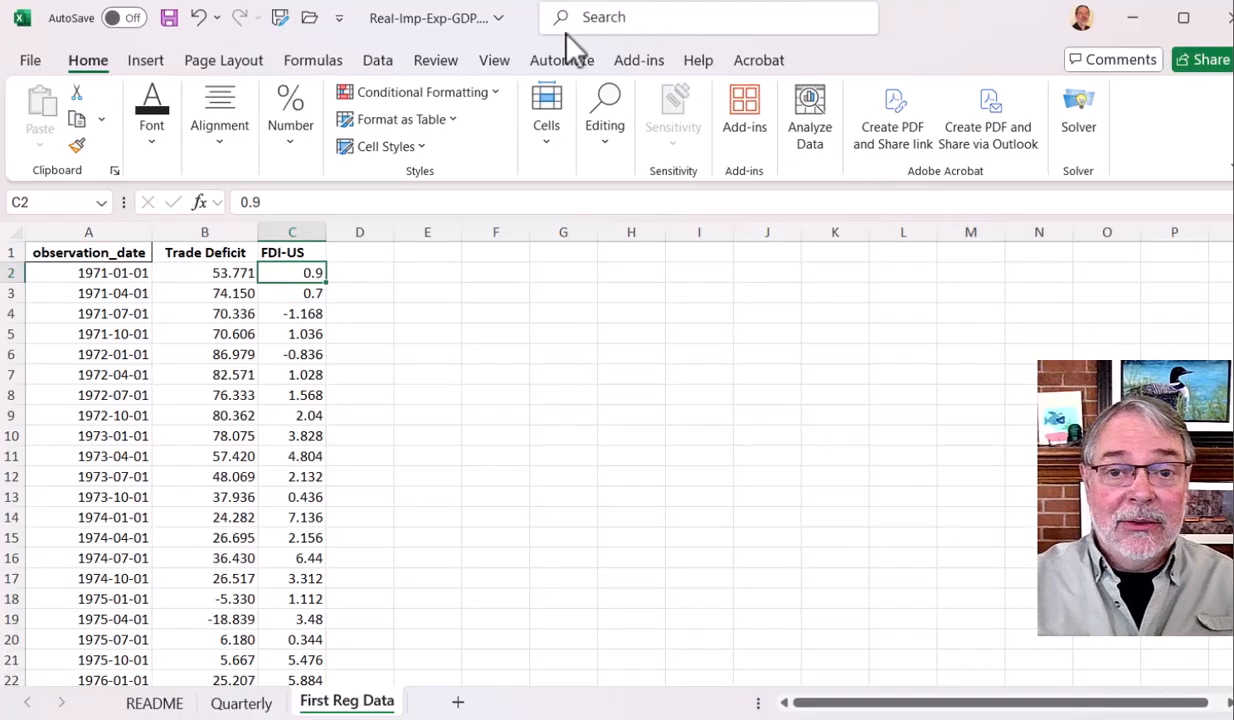
Open the Regression tool from the Data Analysis tools
left_click(380, 60)
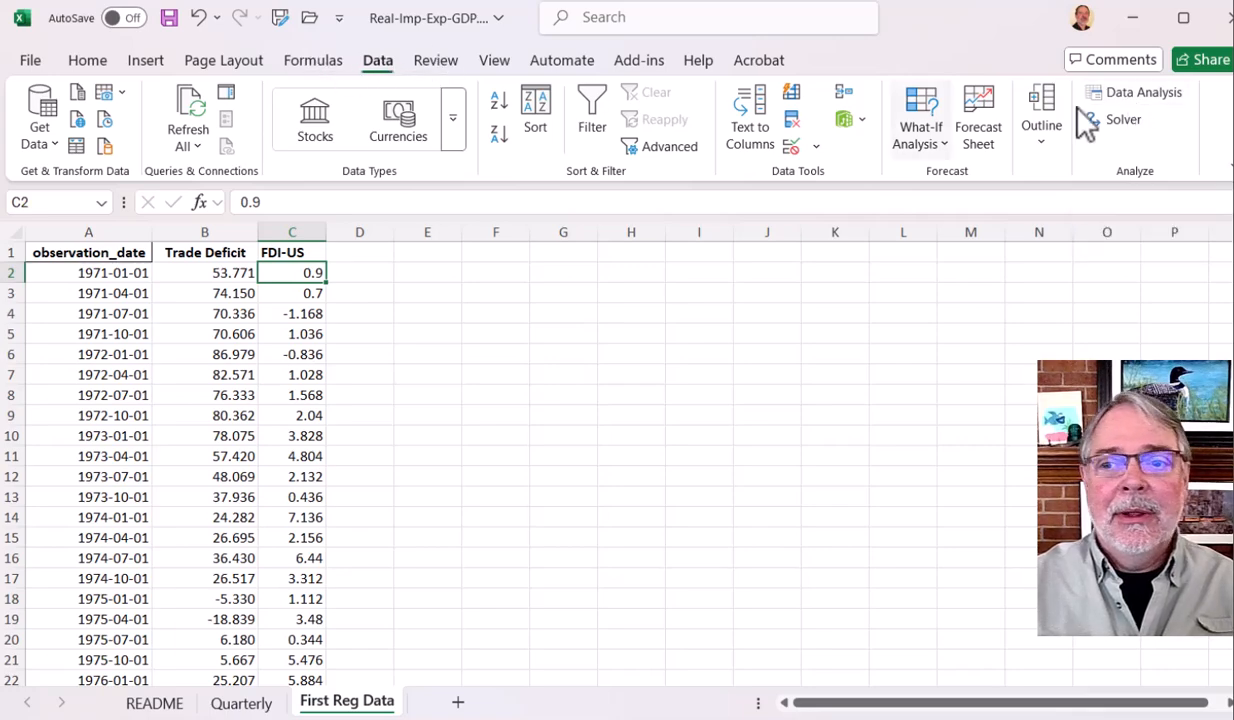
left_click(1157, 102)
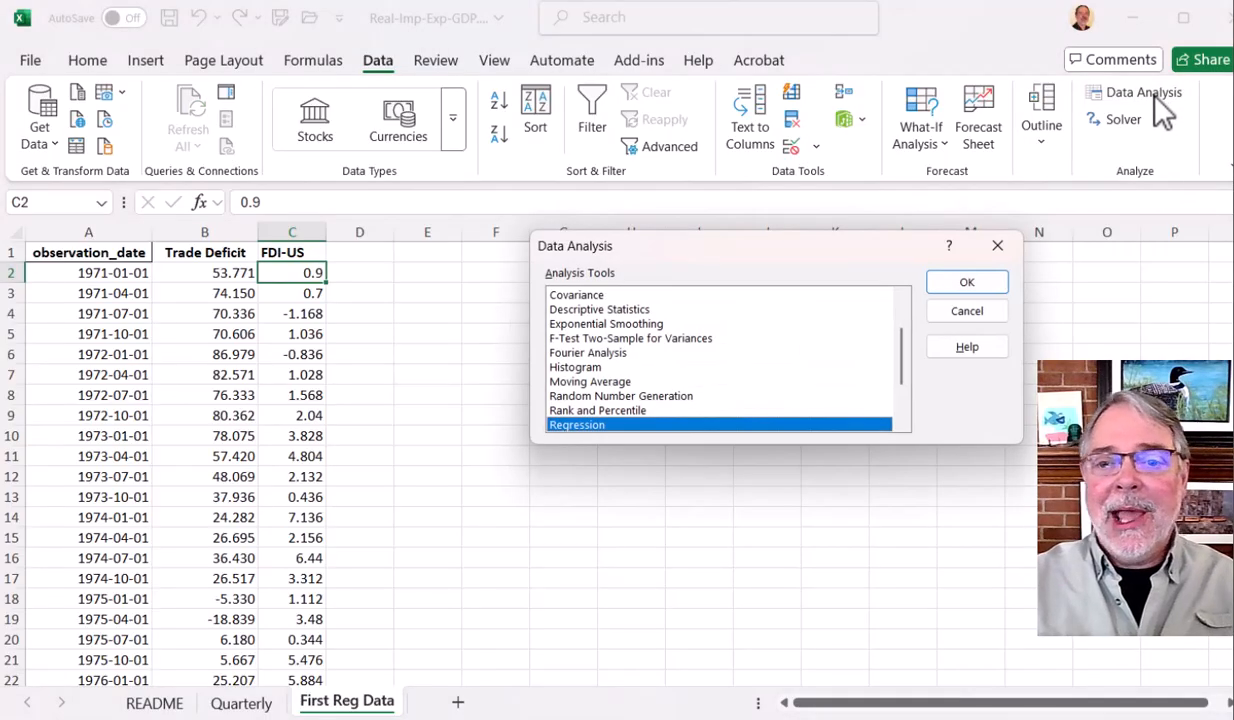
left_click_drag(900, 355, 909, 392)
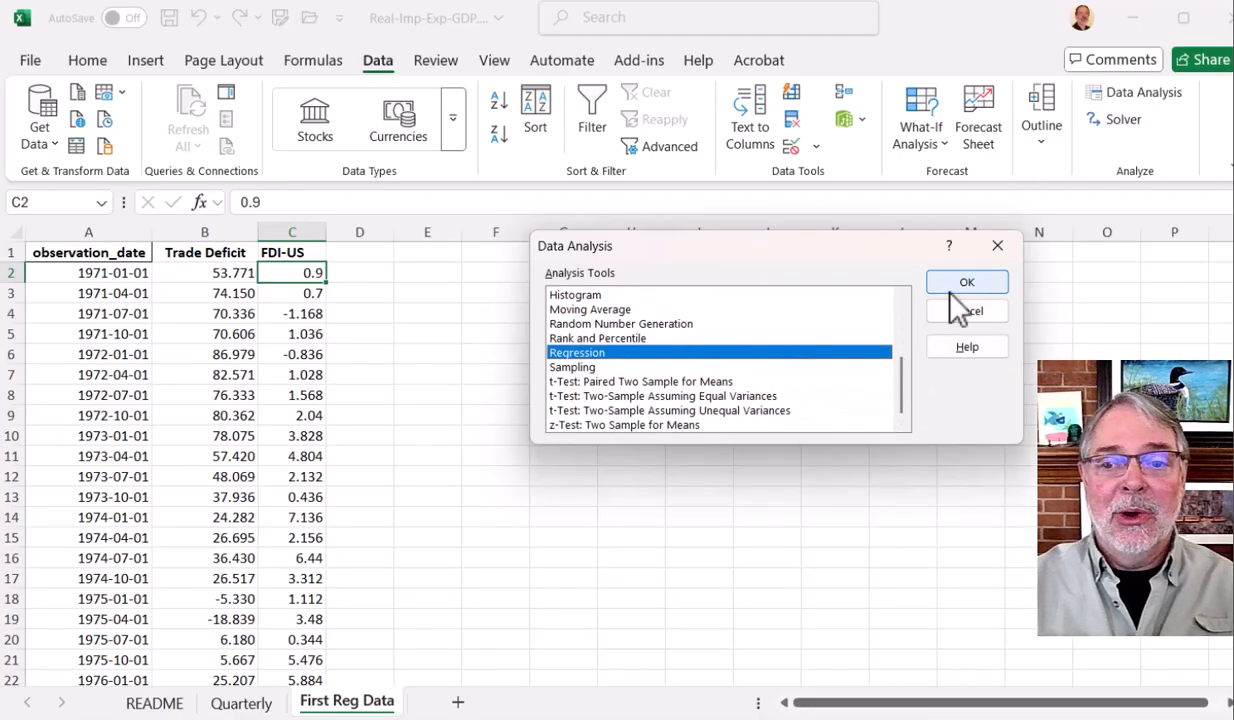
left_click(988, 282)
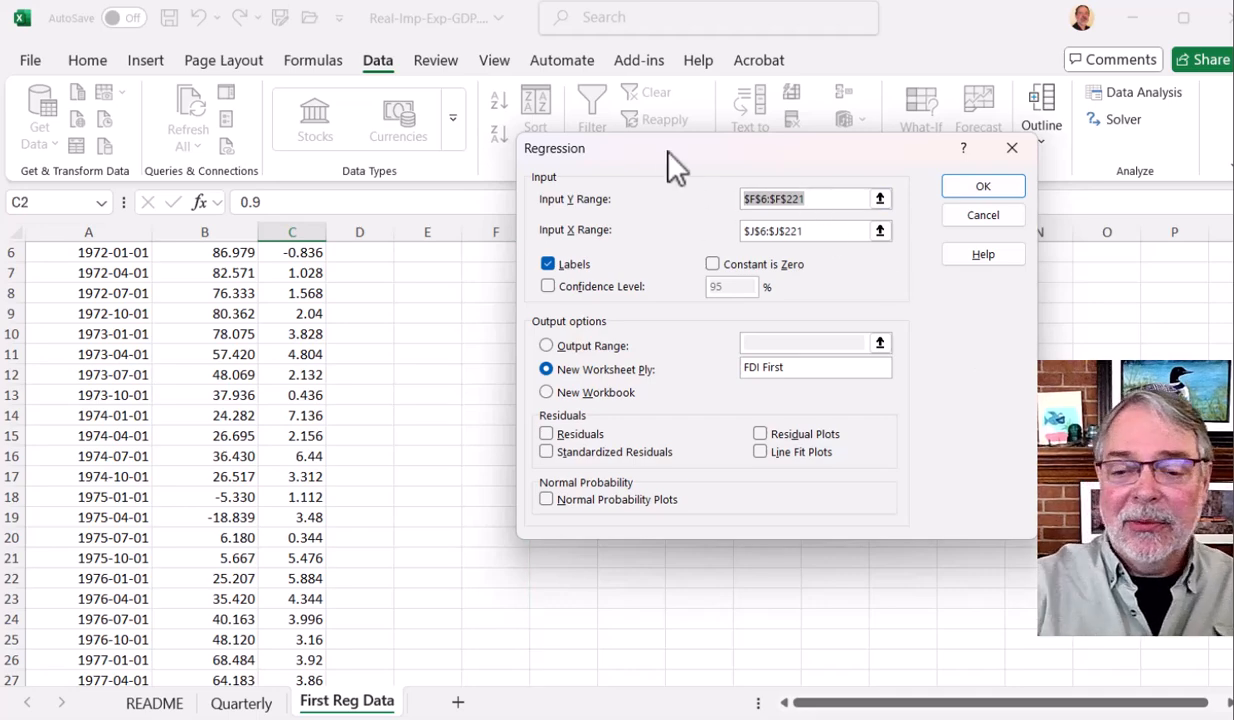
Clear the previous Input Y Range, Input X Range and new worksheet name from the regression settings
key("BackSpace")
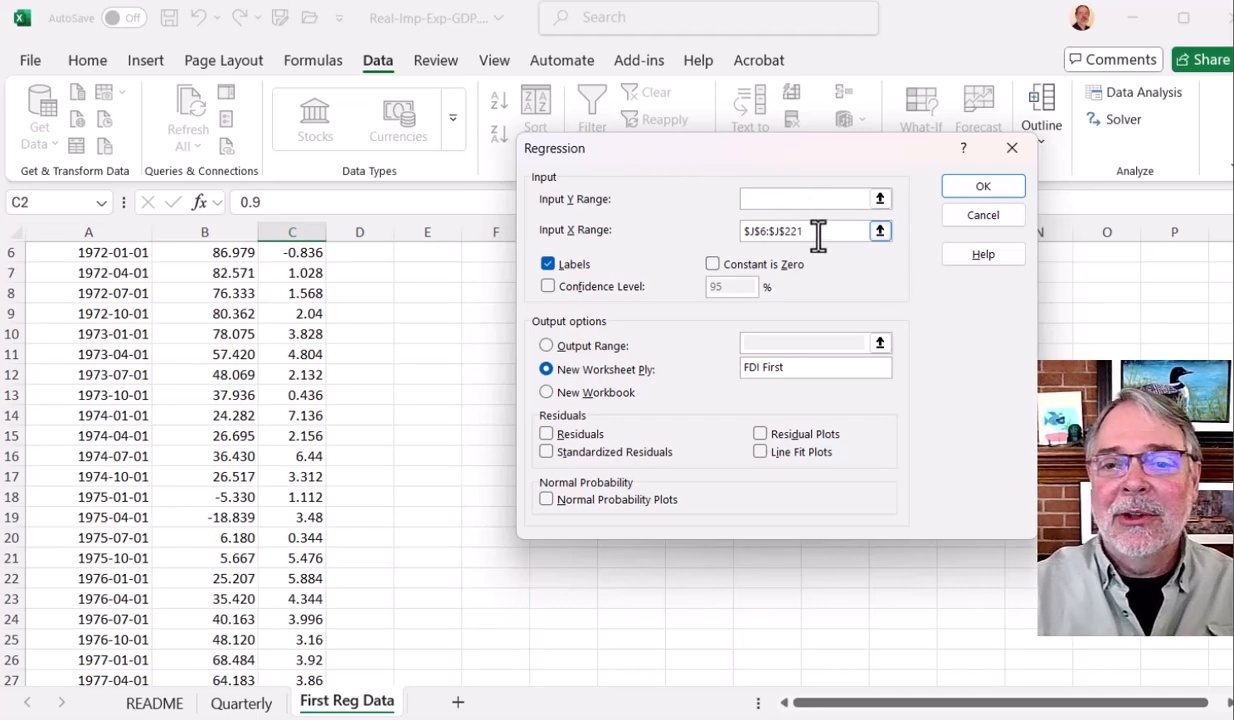
left_click_drag(818, 231, 722, 250)
key("BackSpace")
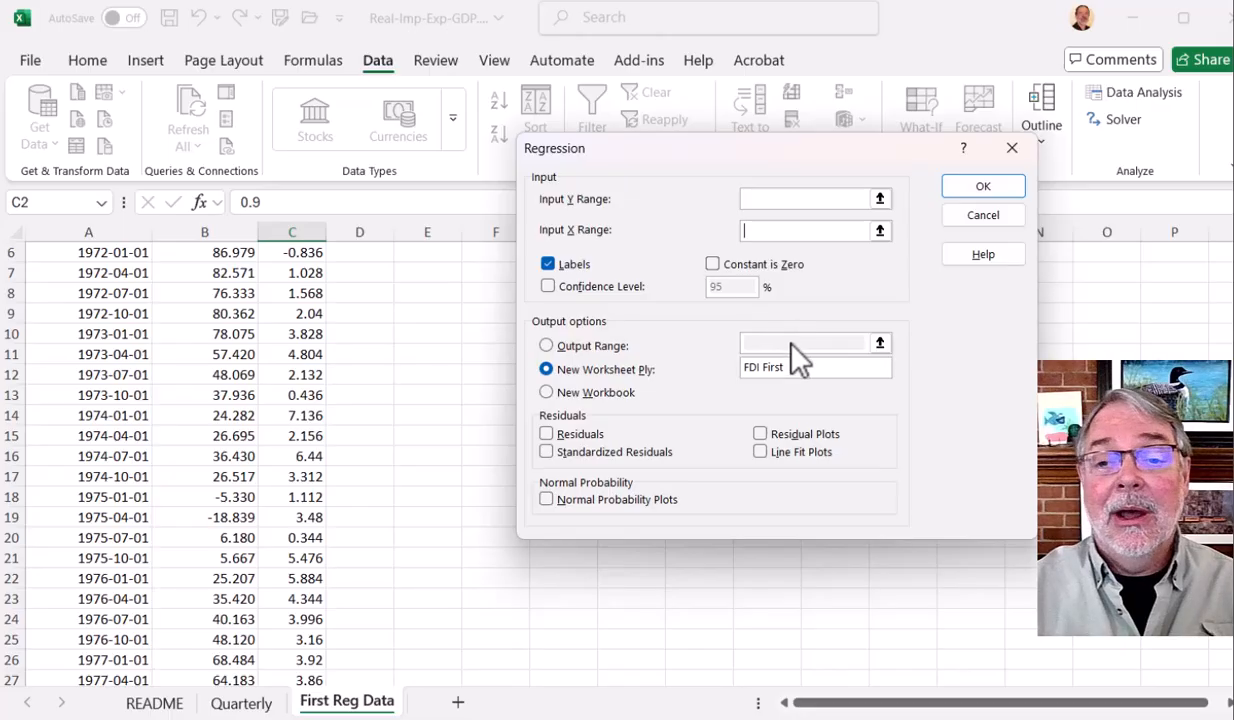
left_click_drag(790, 372, 756, 373)
key("BackSpace")
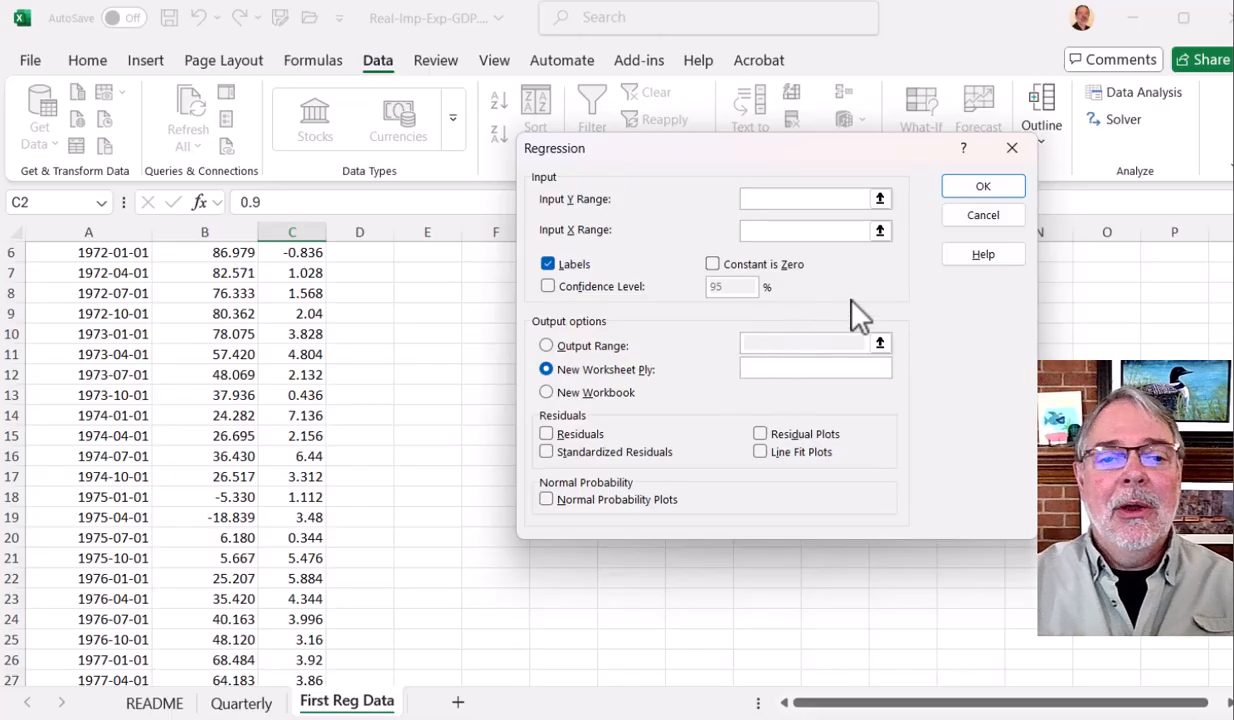
Set the regression's Input Y Range to the Trade Deficit data with its header, $B$1:$B$217
left_click(880, 200)
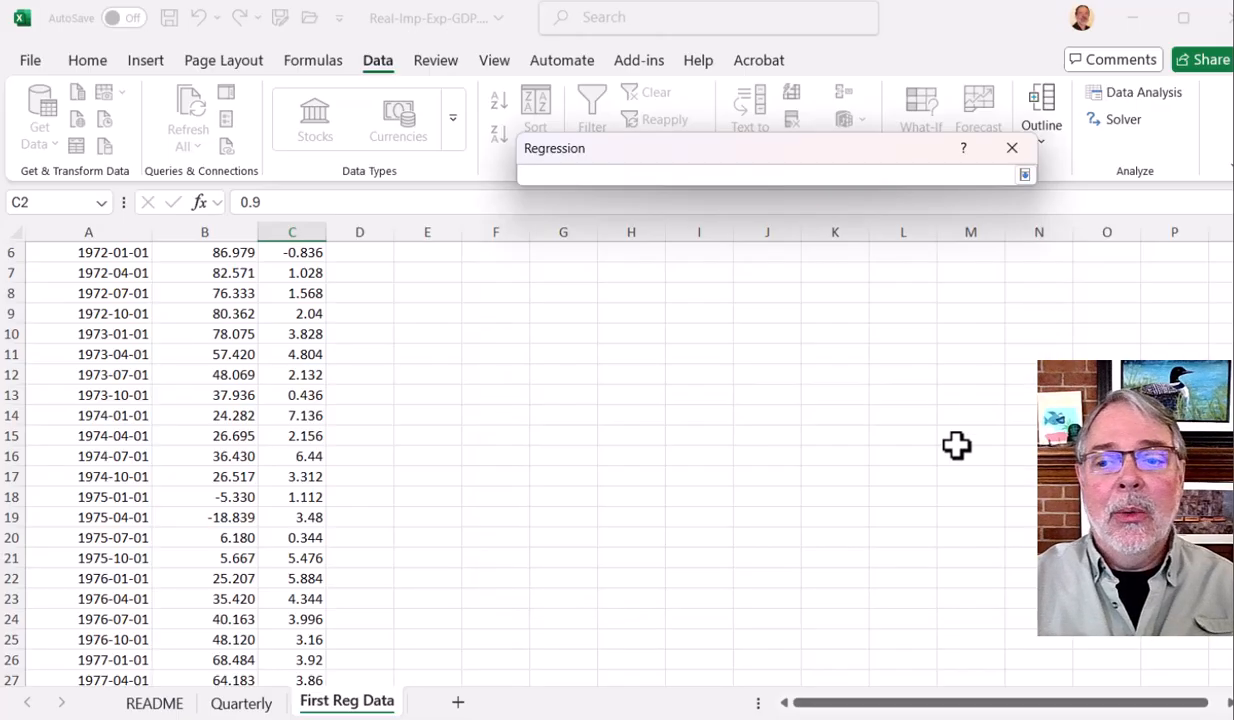
scroll(175, 460, "up", 2)
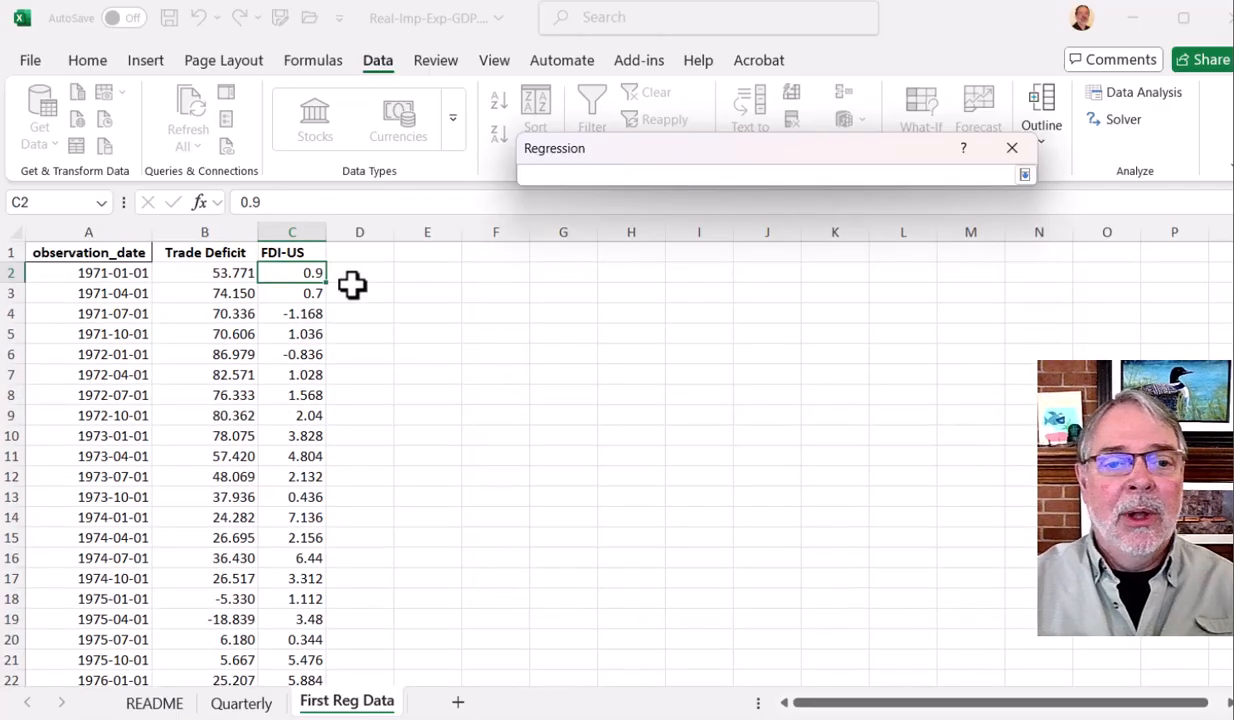
left_click(207, 231)
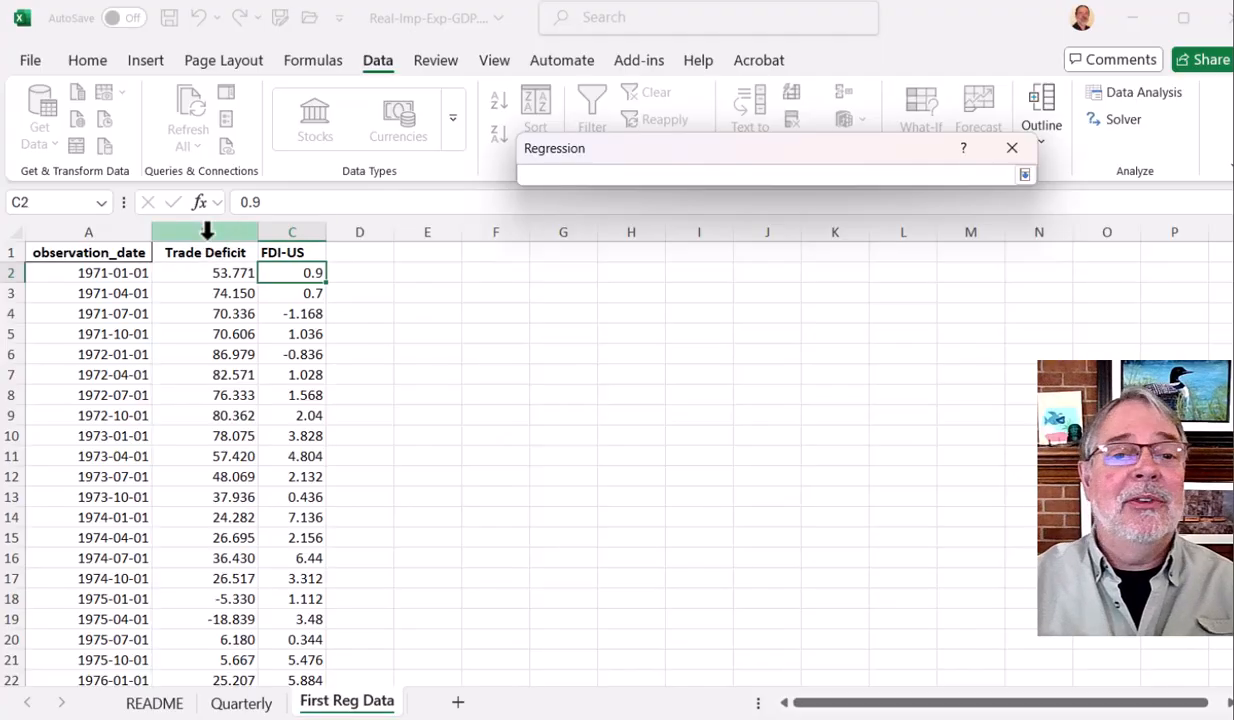
left_click(207, 231)
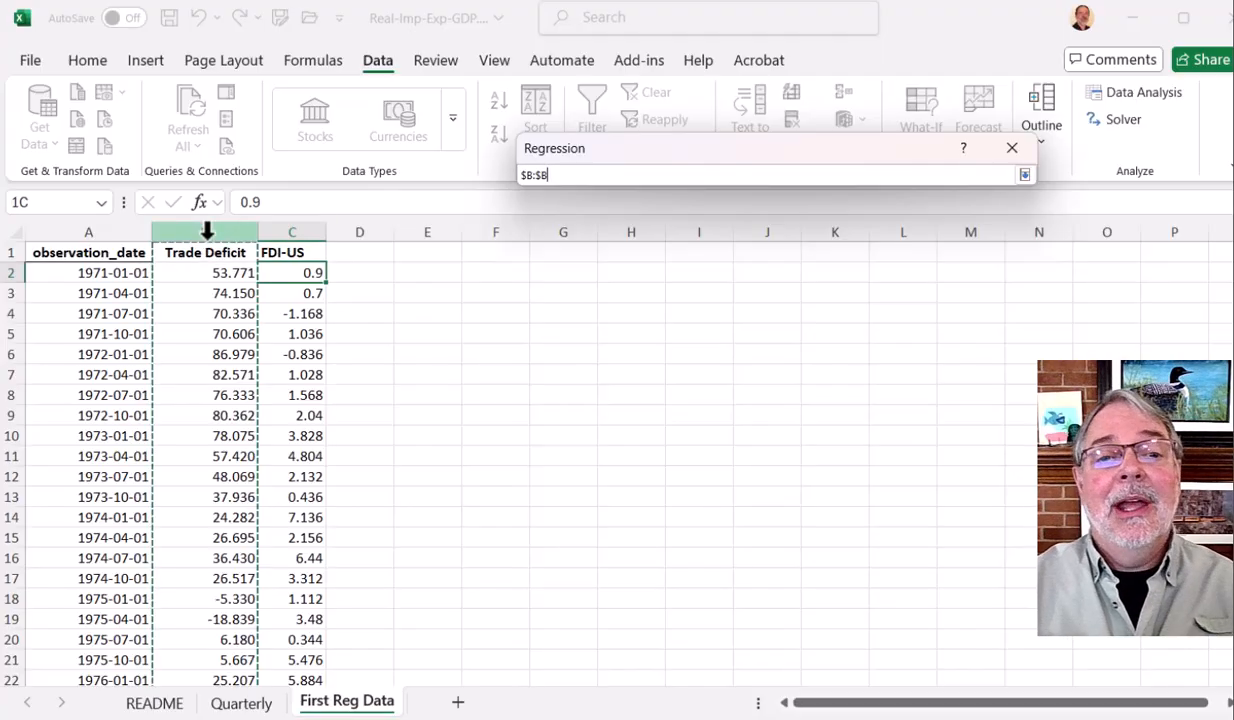
left_click_drag(182, 252, 206, 633)
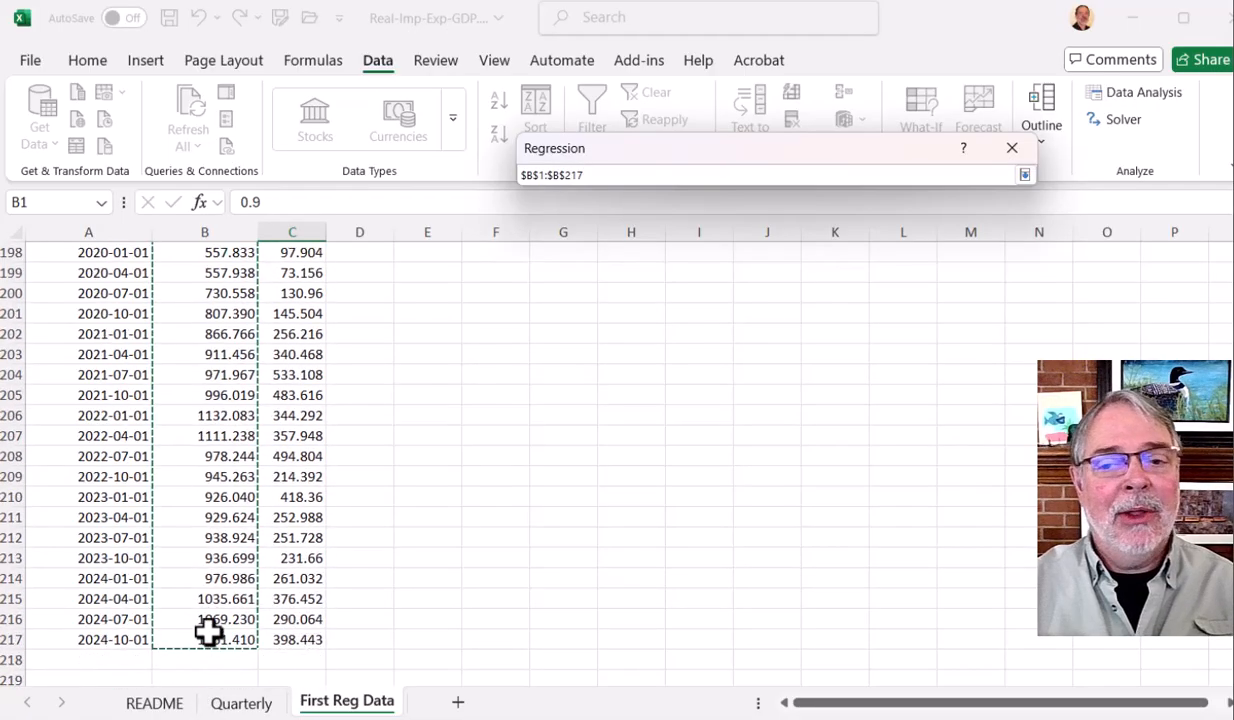
scroll(200, 460, "up", 20)
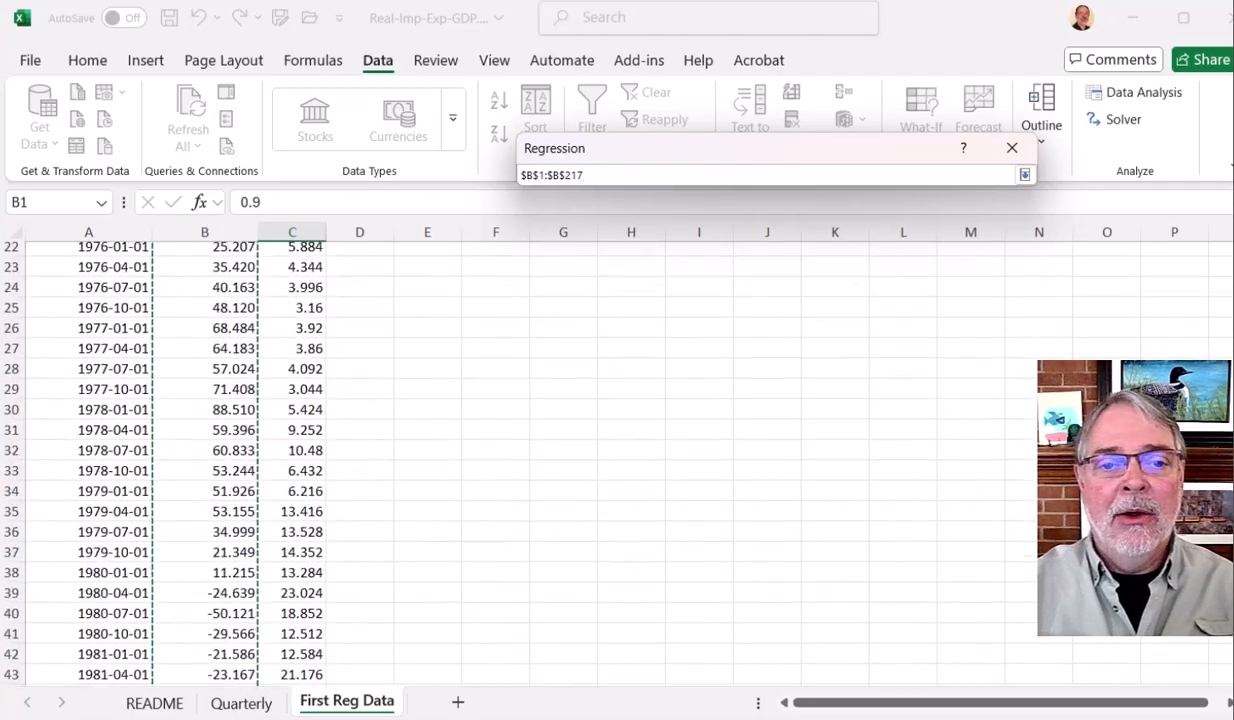
left_click(1024, 175)
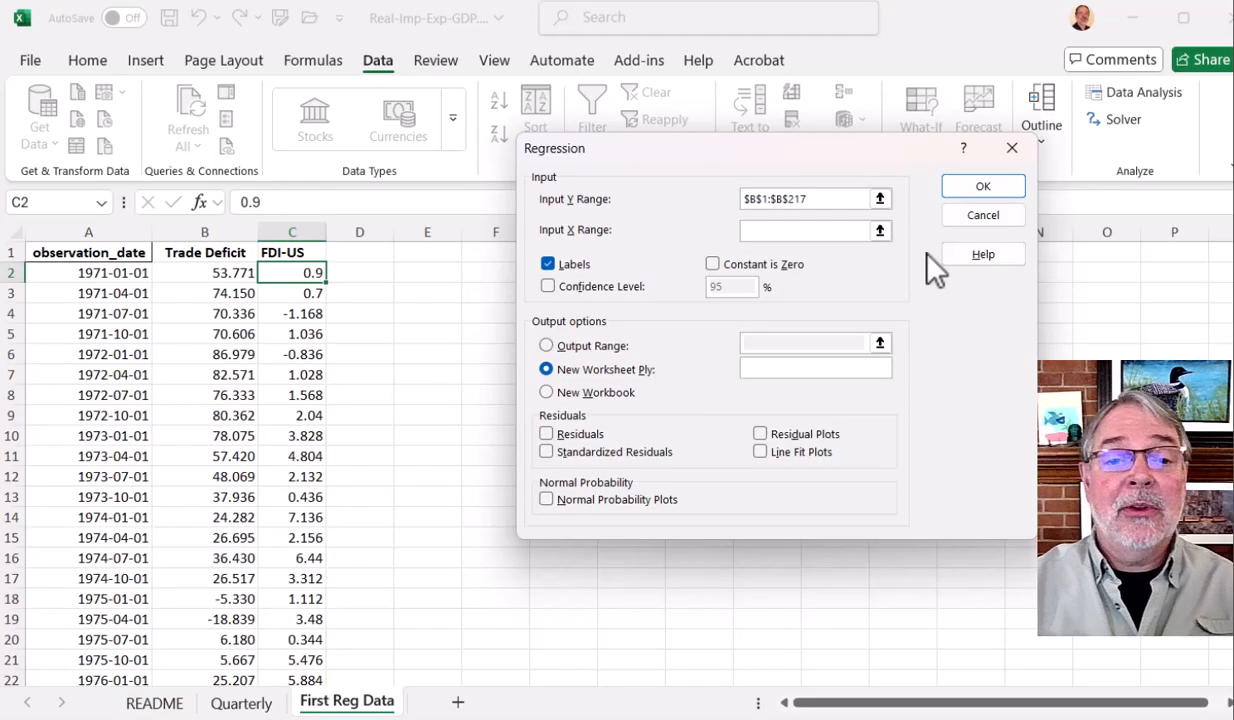
Set the regression's Input X Range to the FDI-US data with its header, $C$1:$C$217, with Labels enabled
left_click(880, 231)
left_click_drag(293, 251, 292, 608)
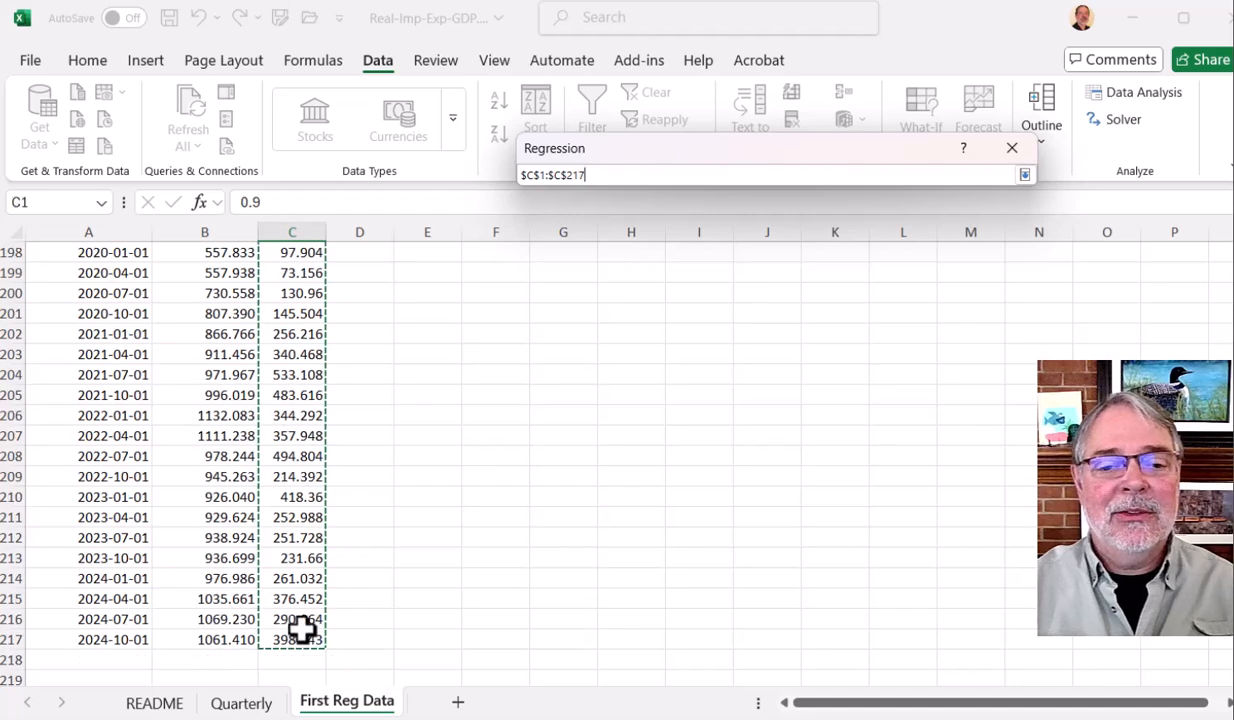
left_click(1024, 175)
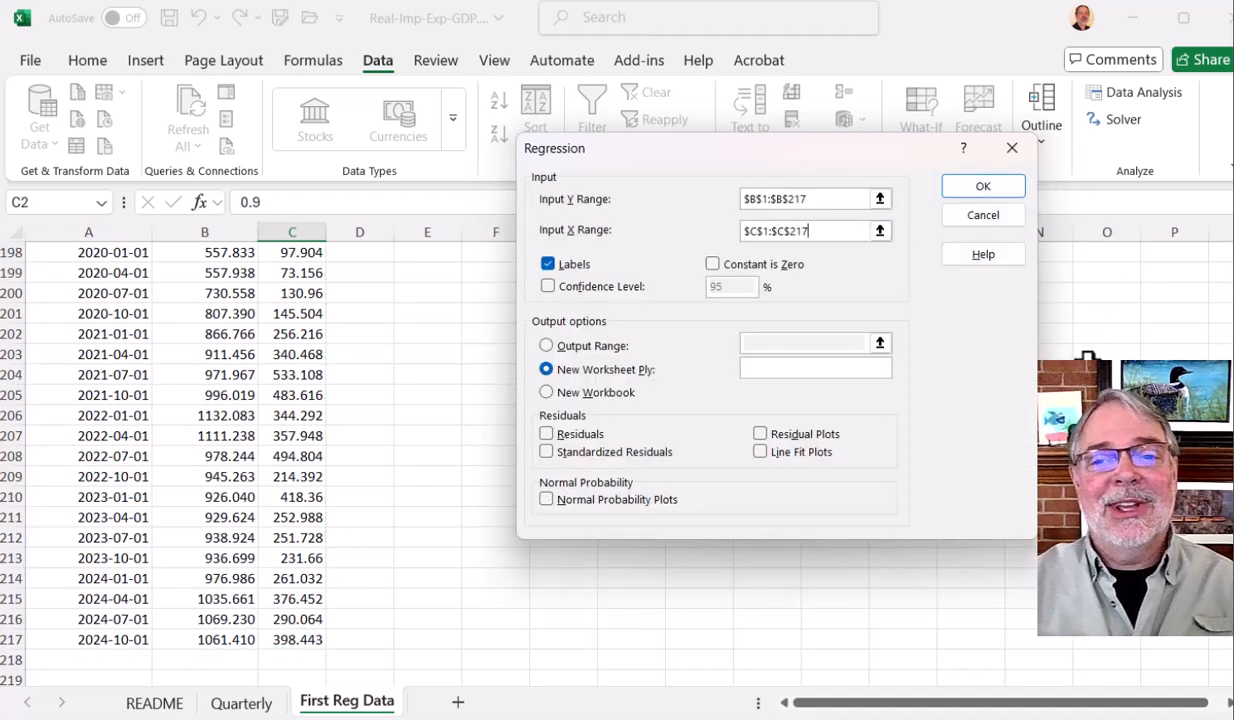
left_click(547, 264)
left_click(547, 264)
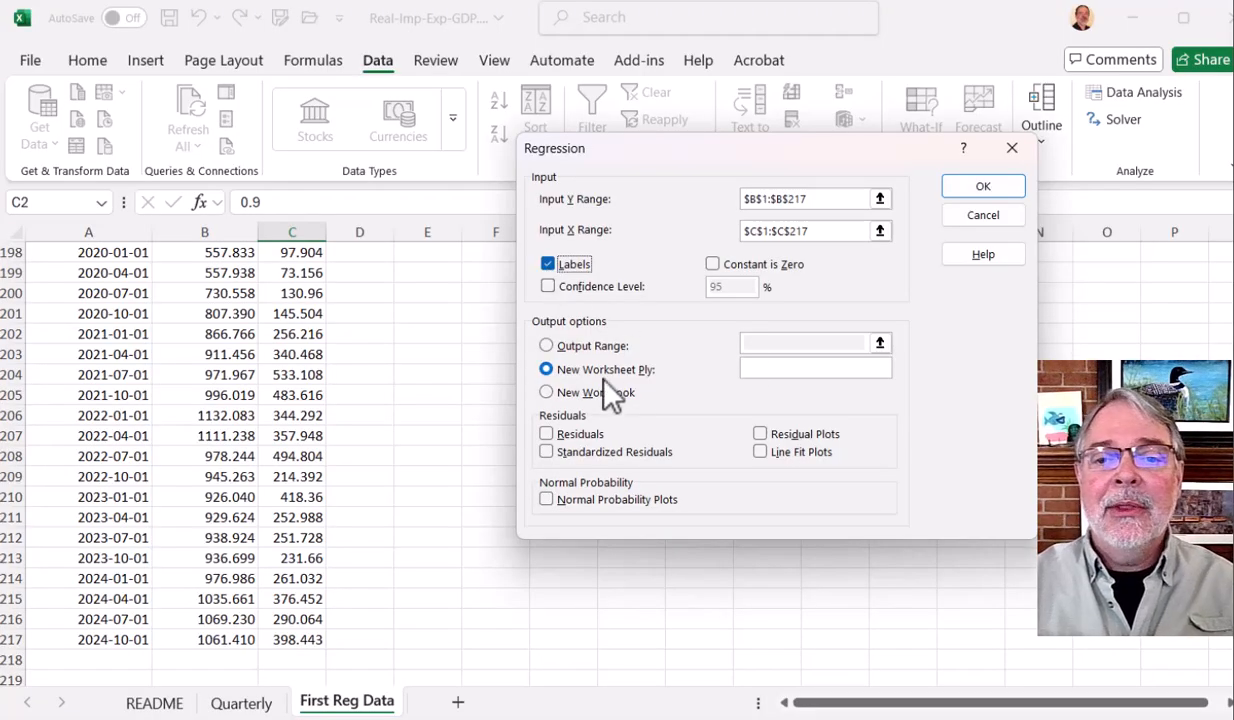
Name the new output worksheet "First Reg FDI" and run the regression
left_click(767, 370)
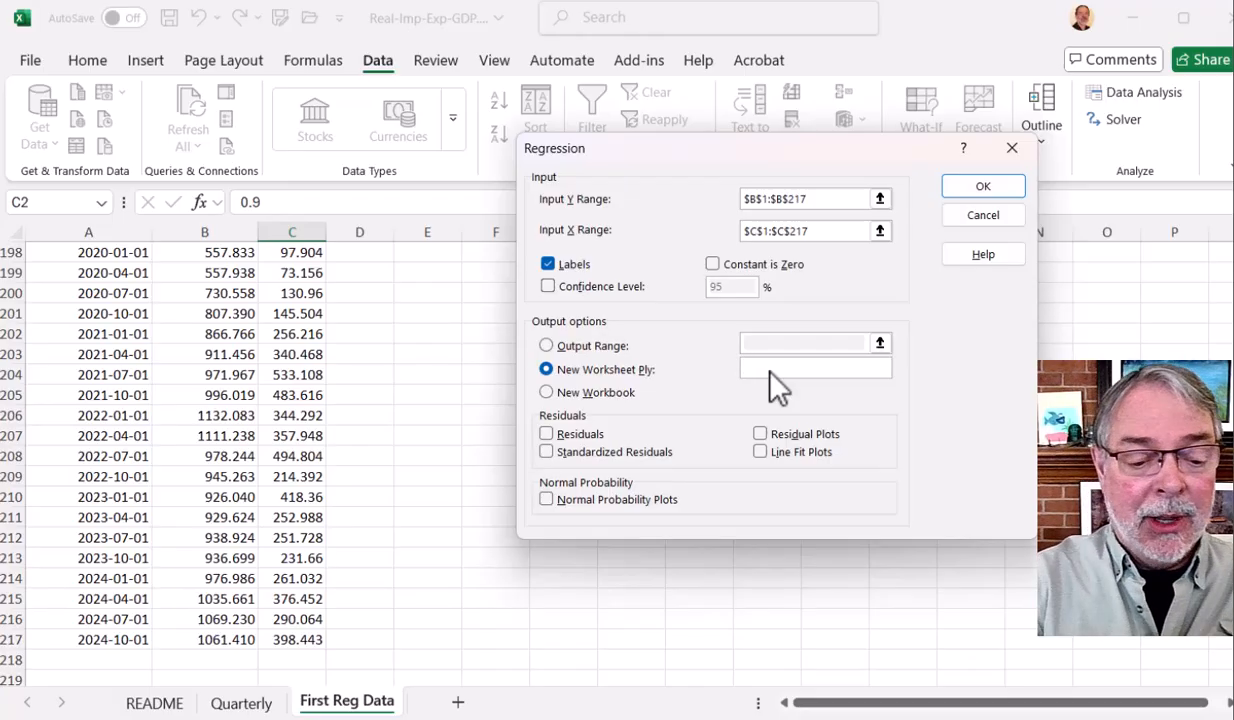
type("First Reg")
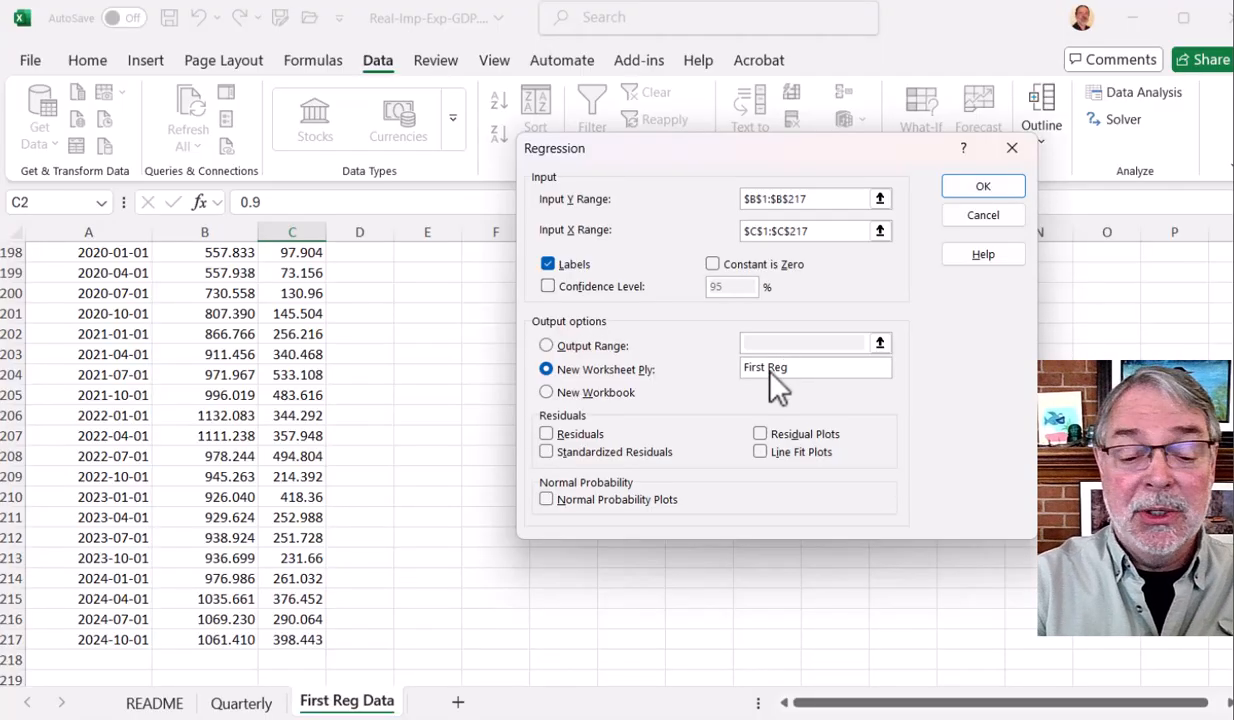
type("FD")
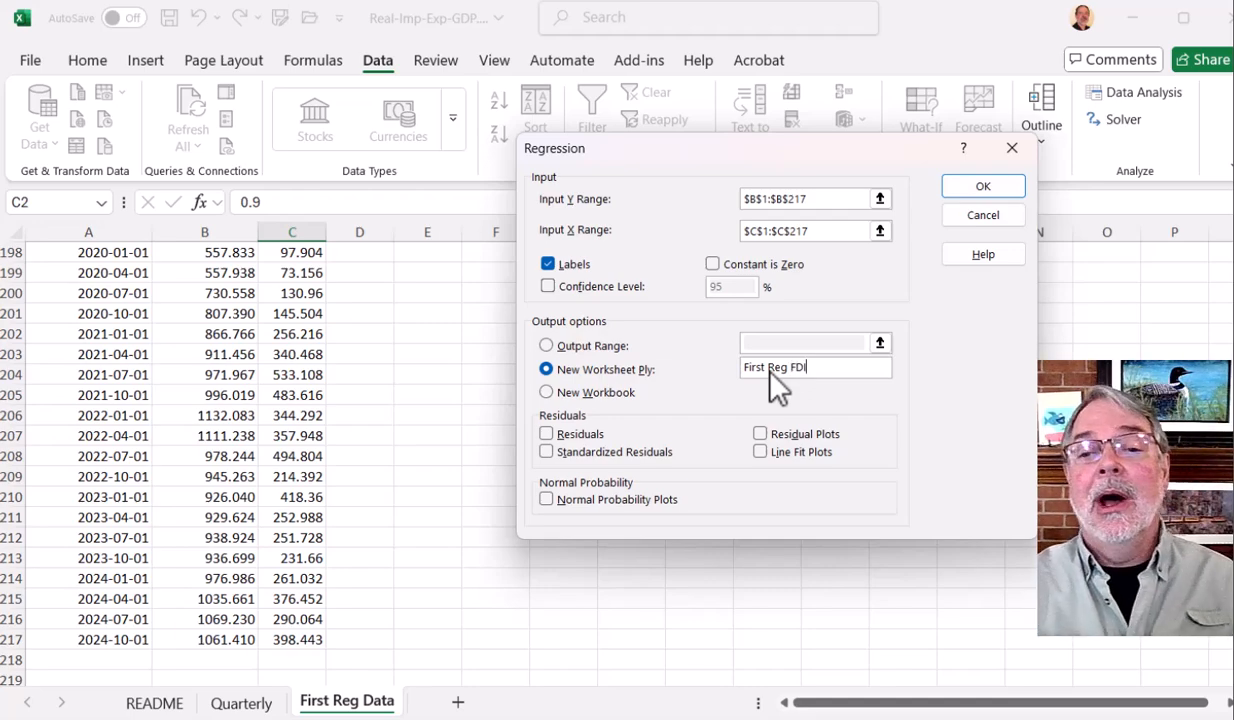
type("I")
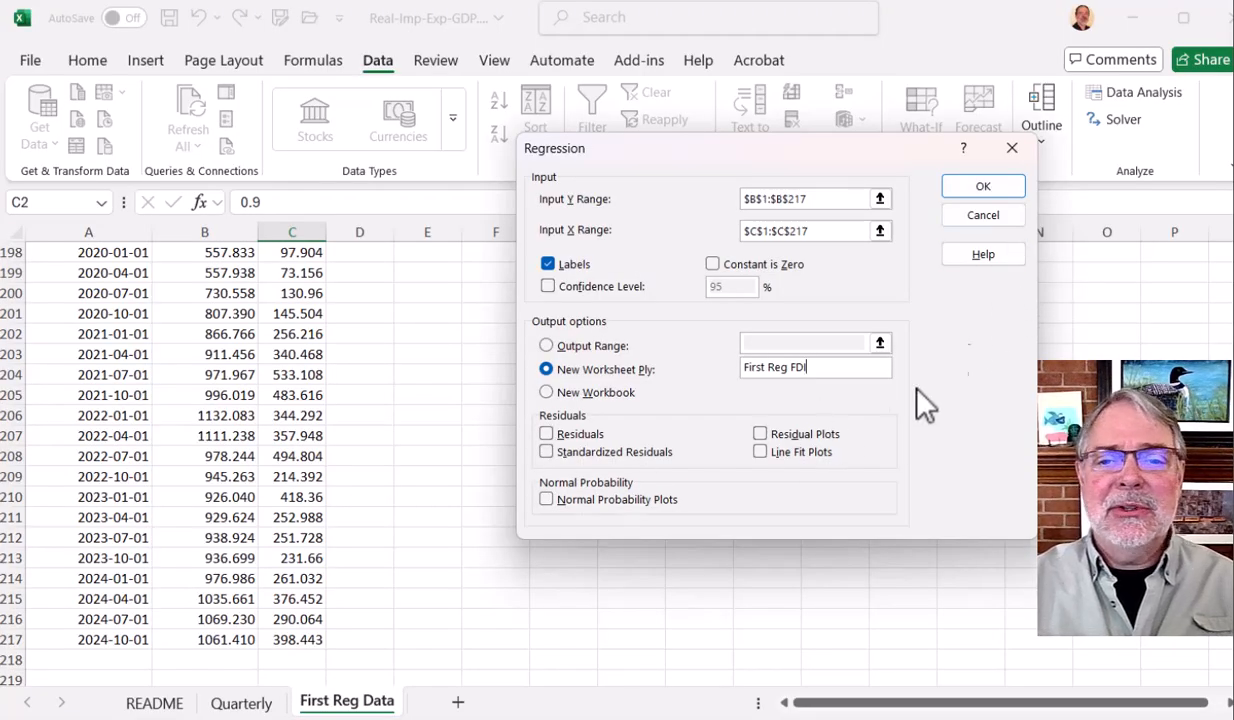
left_click(983, 190)
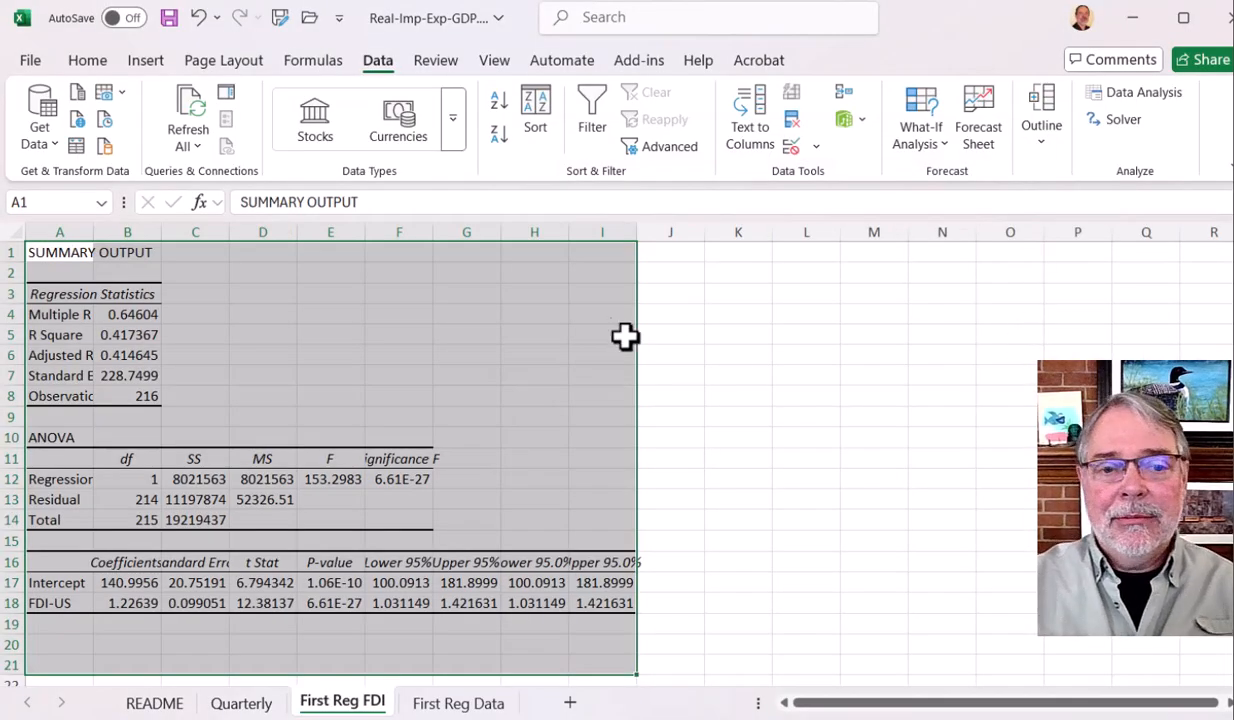
AutoFit columns A through G of the regression summary output to their contents and clear the range selection
double_click(92, 231)
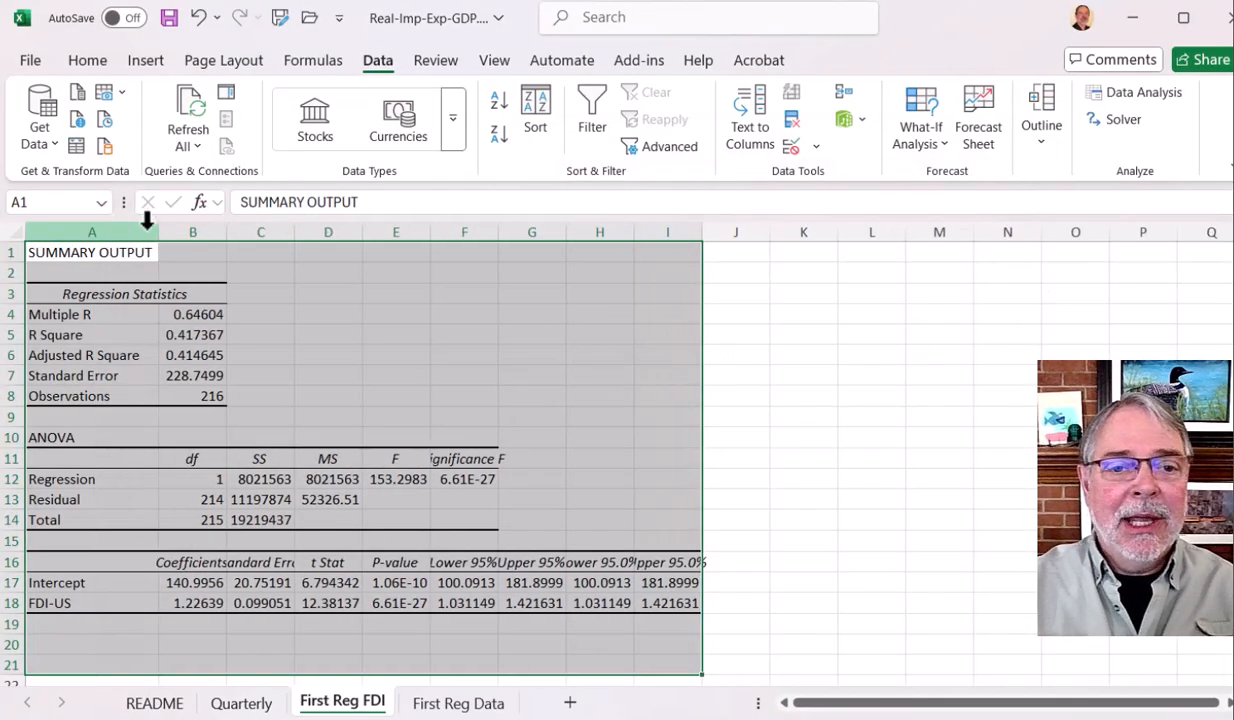
double_click(227, 232)
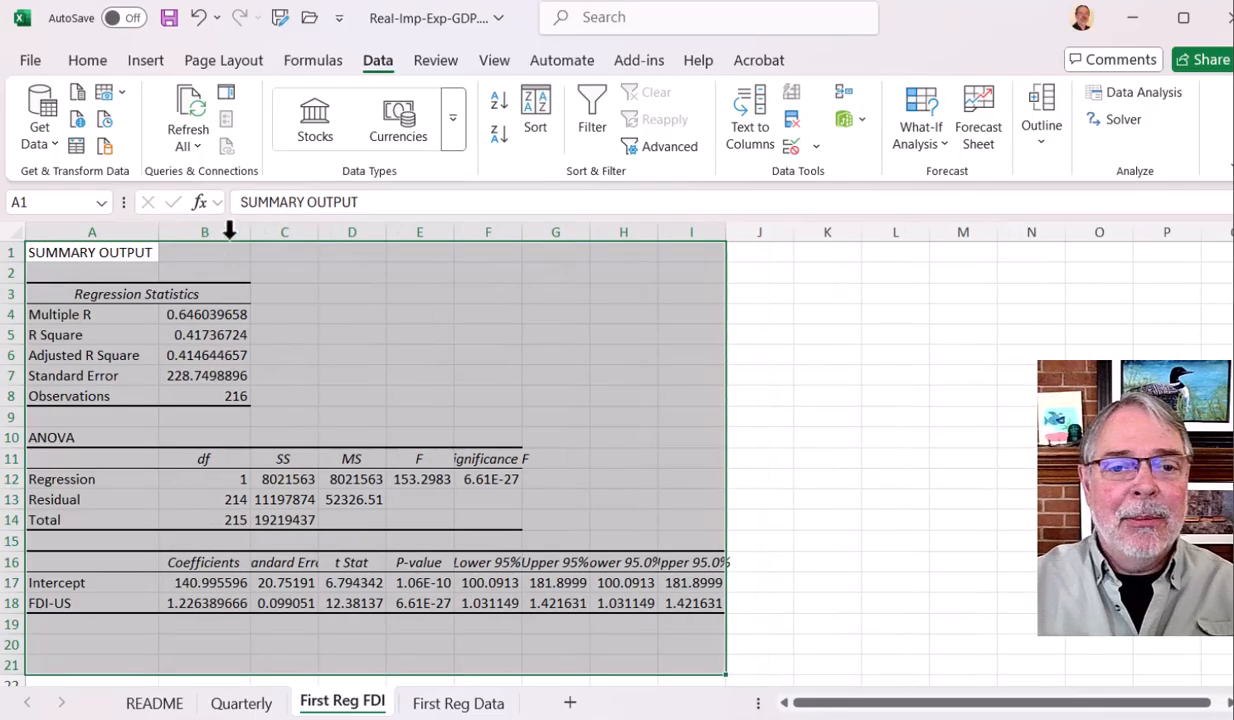
double_click(317, 232)
double_click(420, 232)
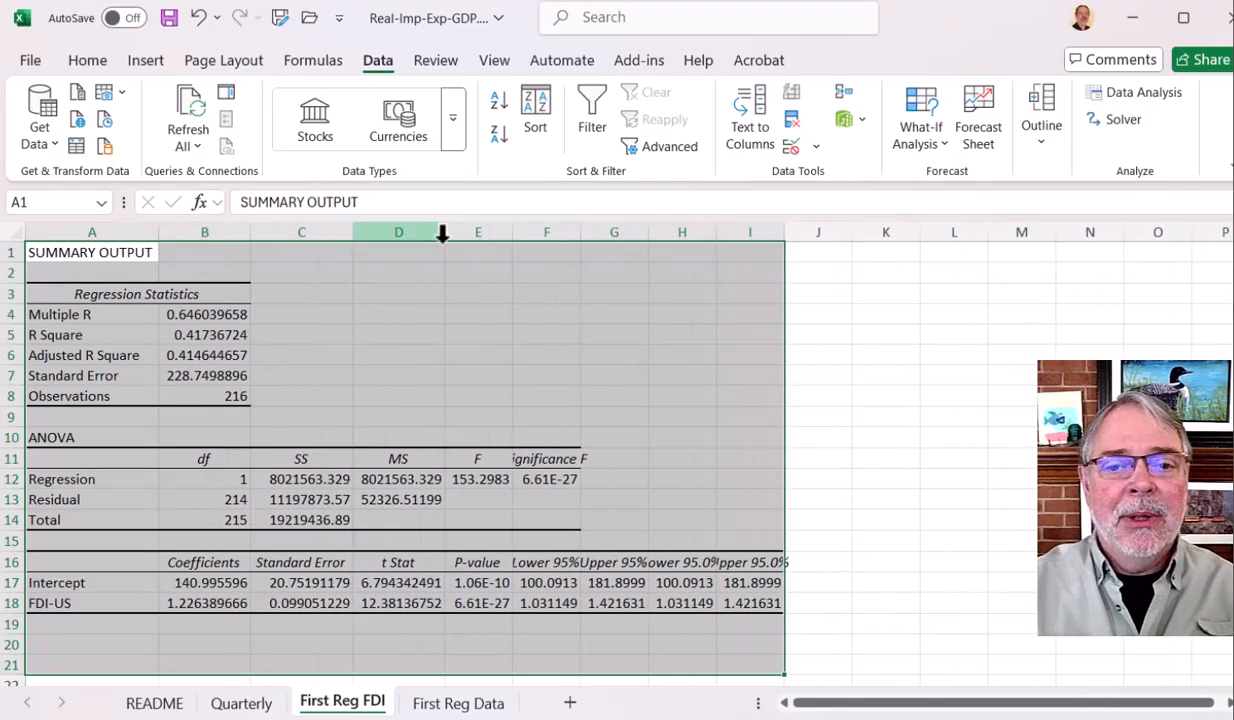
double_click(513, 232)
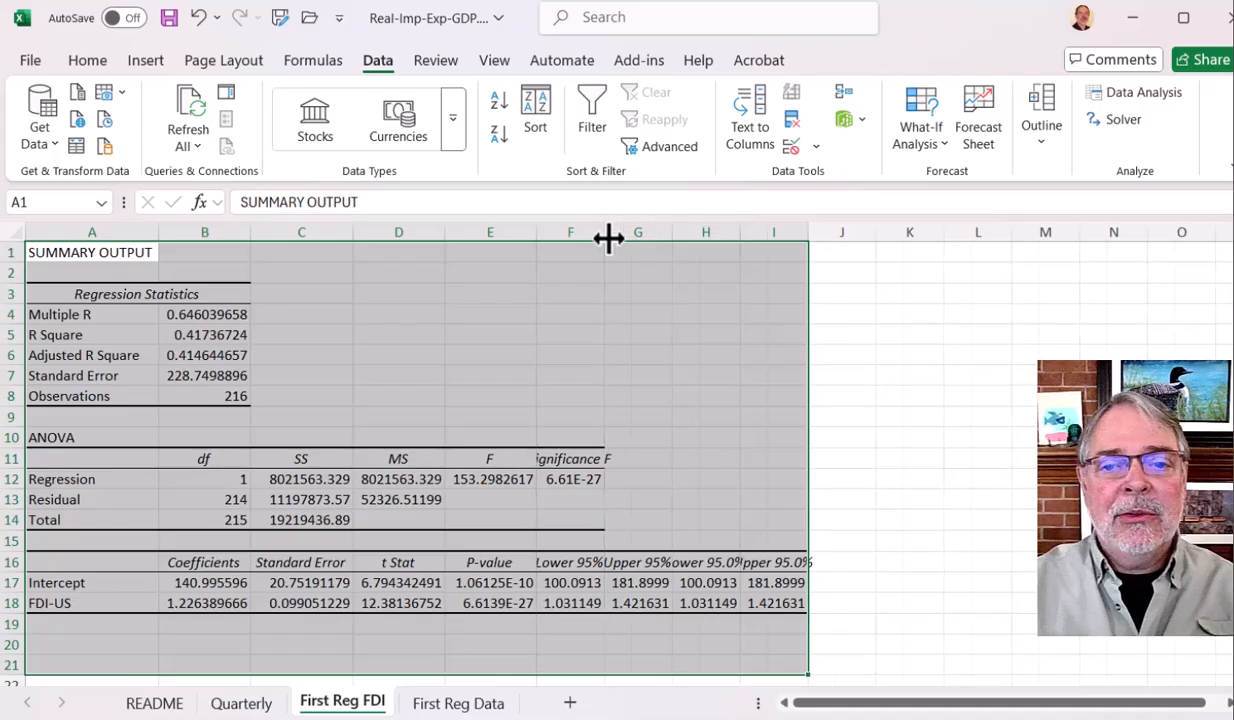
double_click(607, 235)
double_click(702, 236)
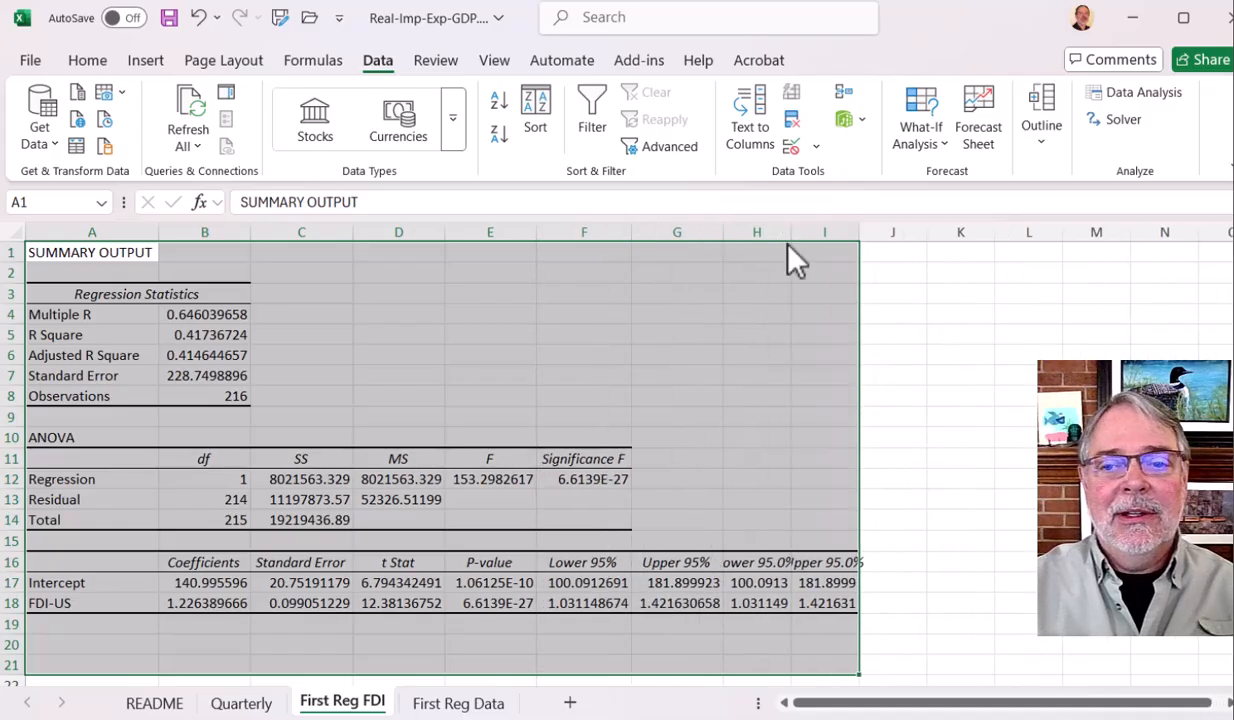
left_click(960, 314)
Examine the Regression Statistics block, the R Square row and the ANOVA table in the summary output
scroll(983, 421, "down", 1)
scroll(983, 421, "up", 1)
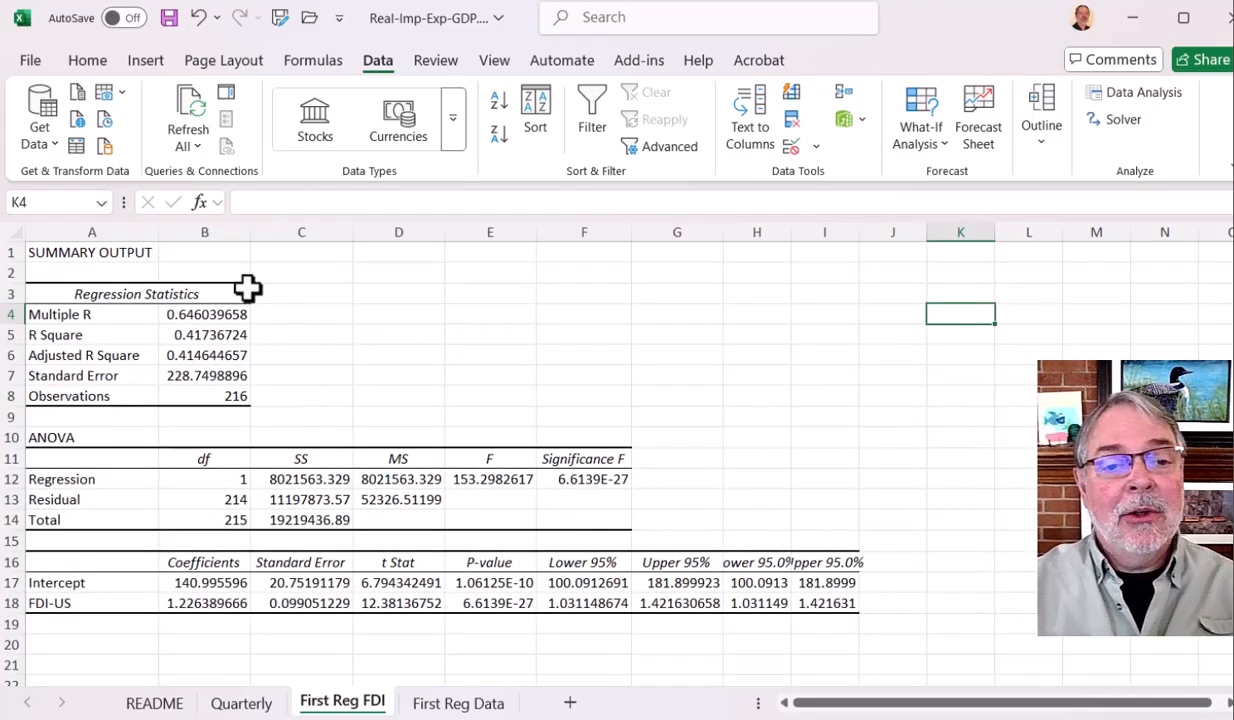
left_click_drag(18, 293, 8, 400)
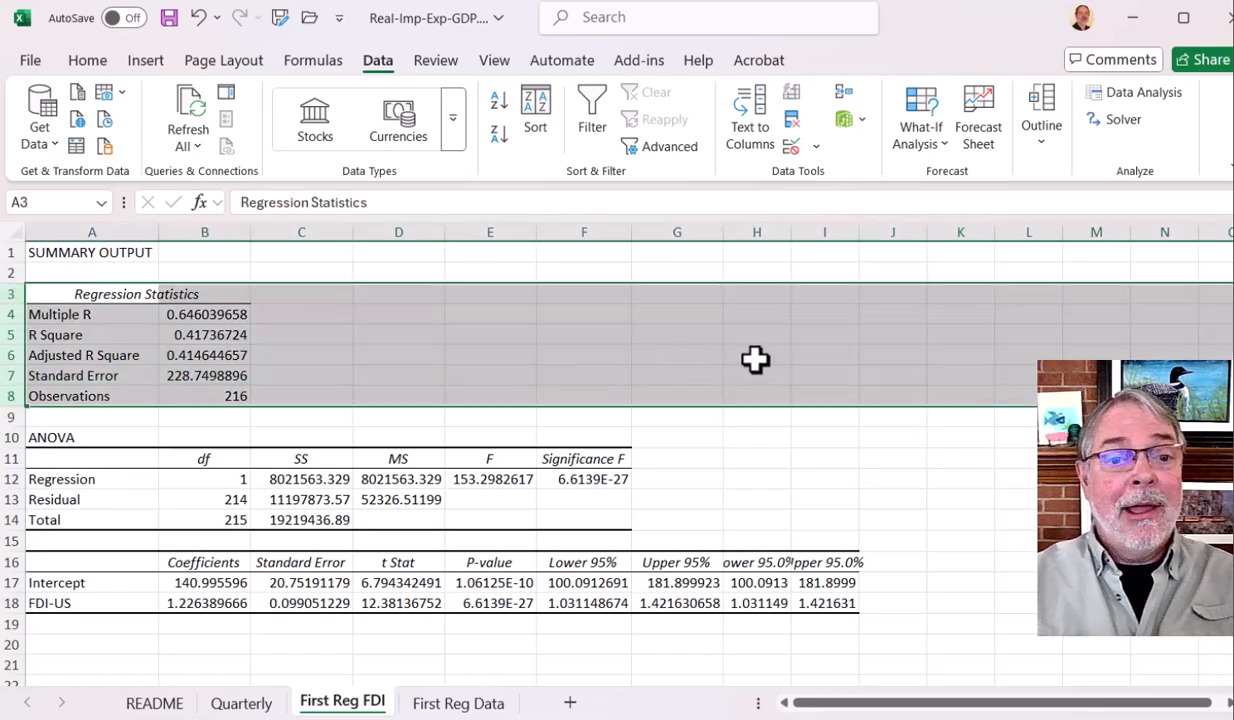
left_click(521, 351)
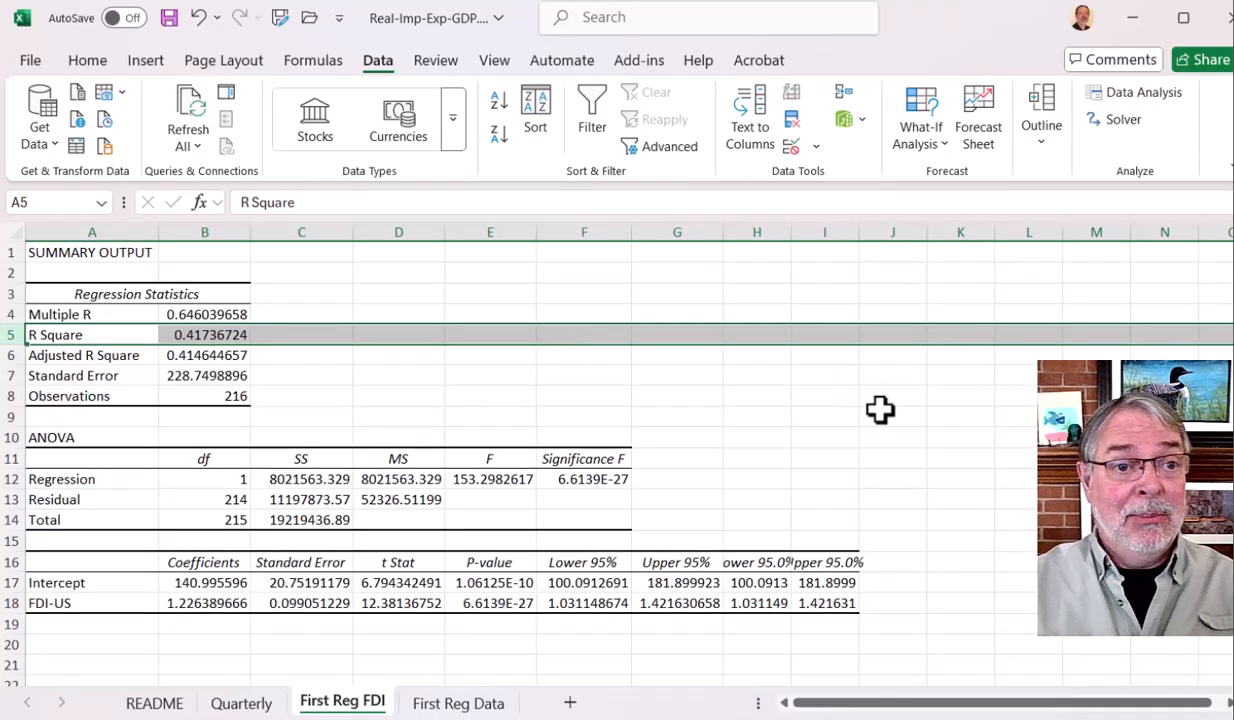
left_click(522, 379)
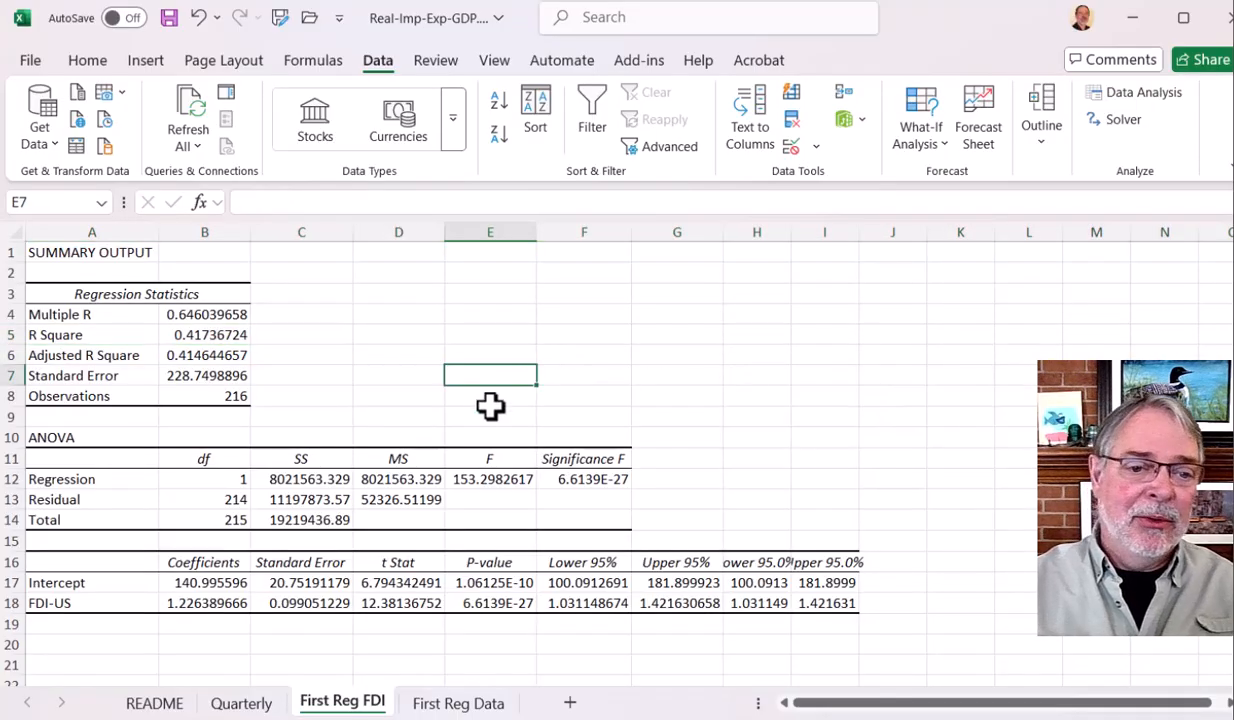
scroll(110, 445, "down", 1)
left_click_drag(25, 375, 608, 458)
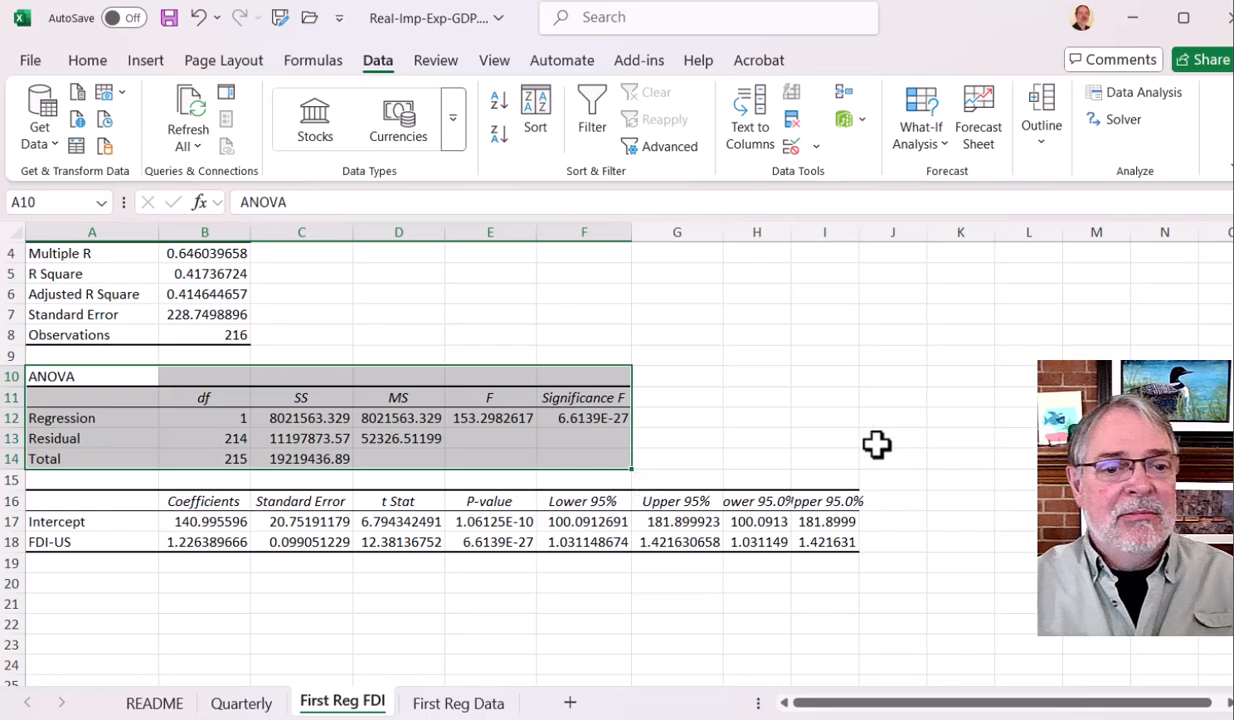
left_click(942, 458)
Examine the FDI-US row of the coefficients table, checking its coefficient, standard error and P-value
scroll(947, 584, "down", 1)
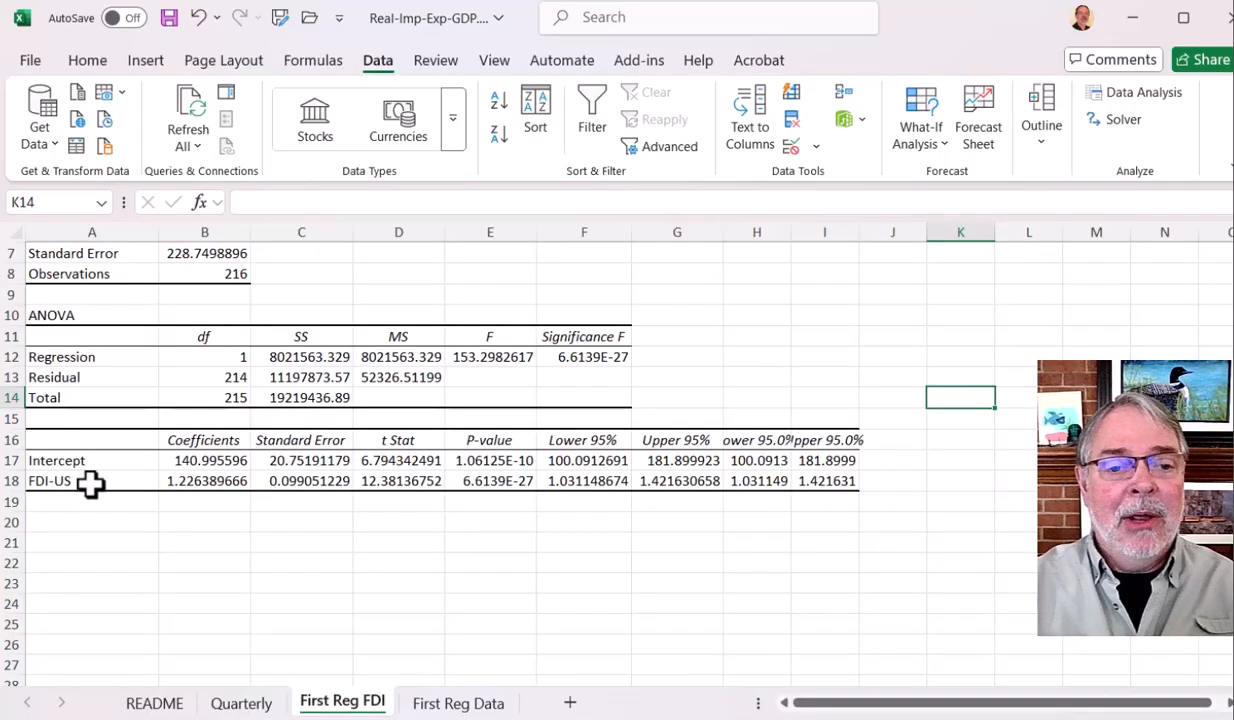
left_click(12, 482)
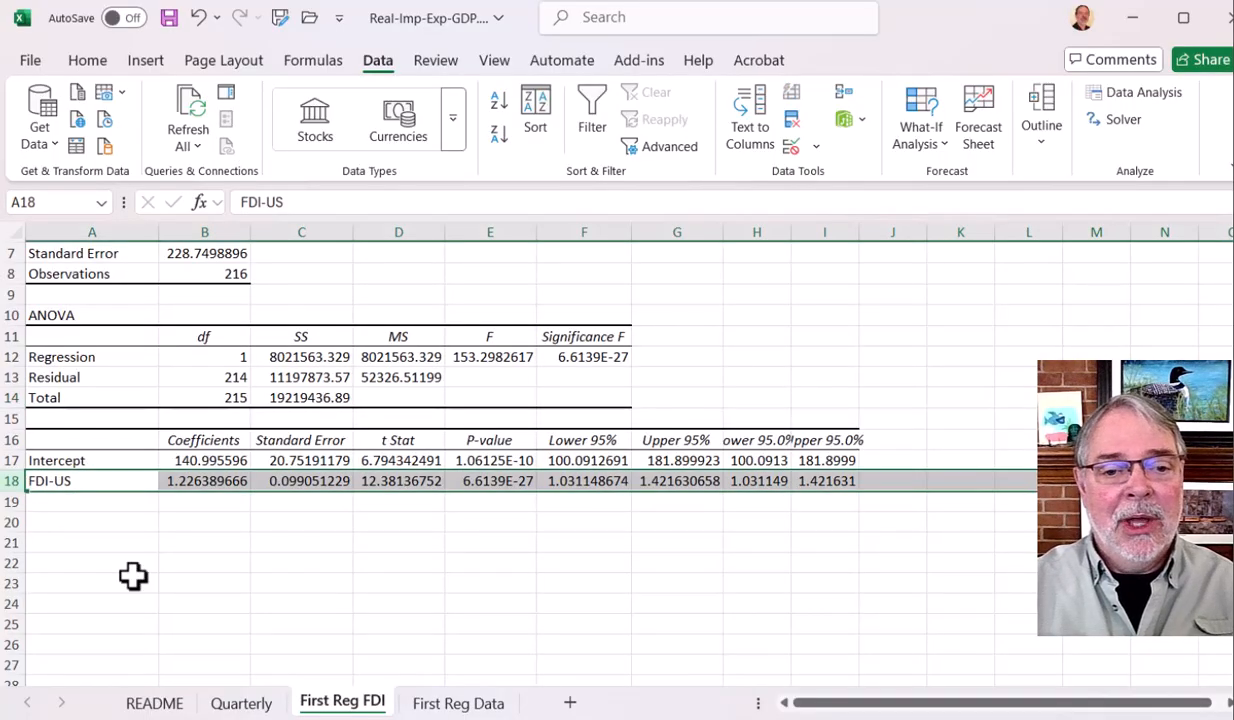
left_click(202, 500)
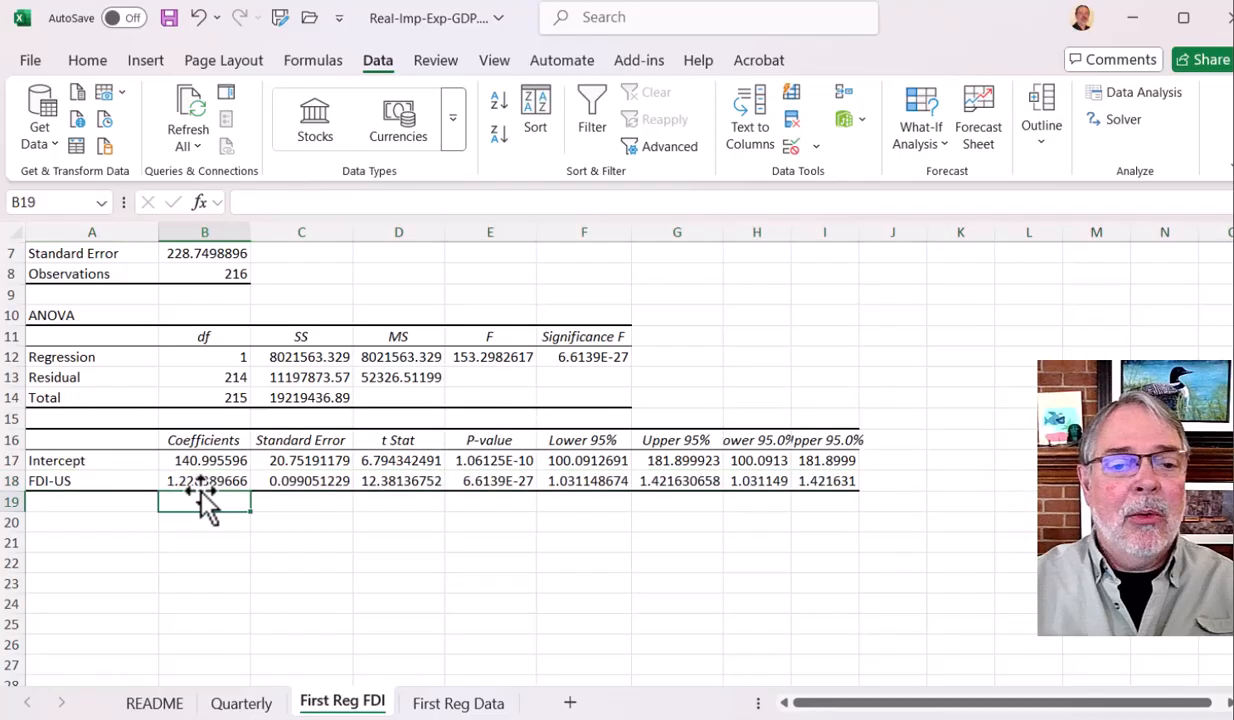
left_click(197, 478)
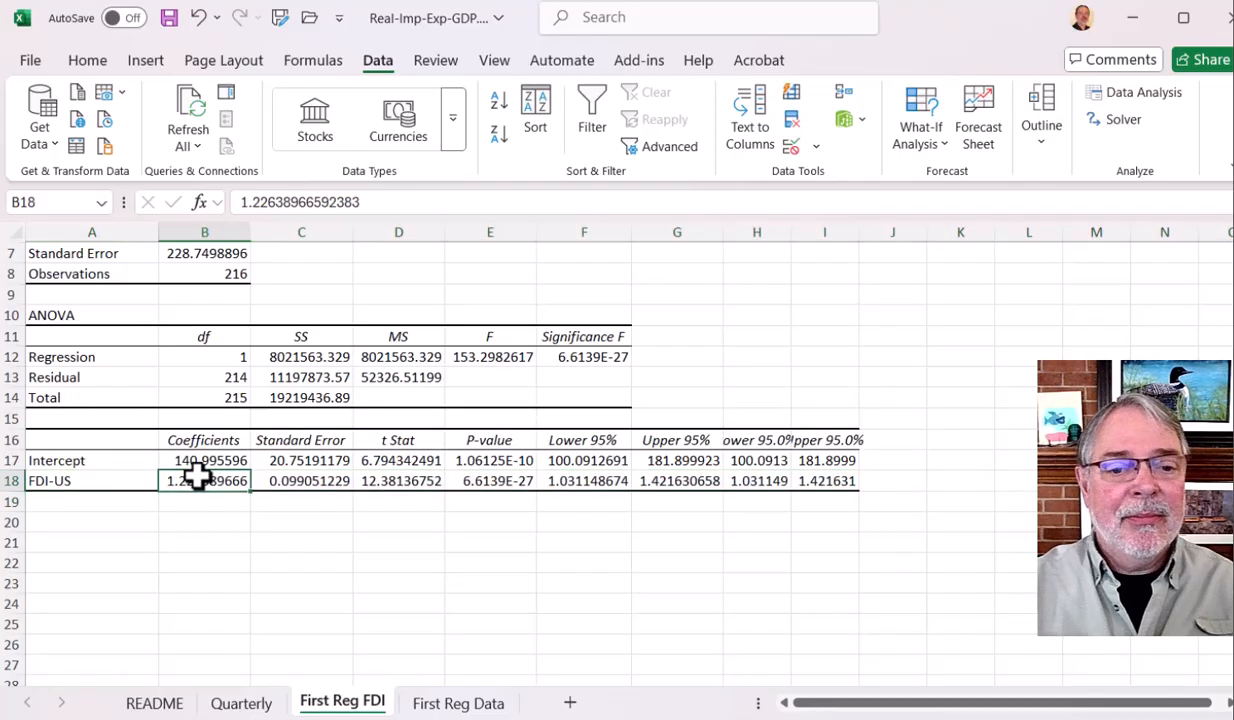
left_click(305, 486)
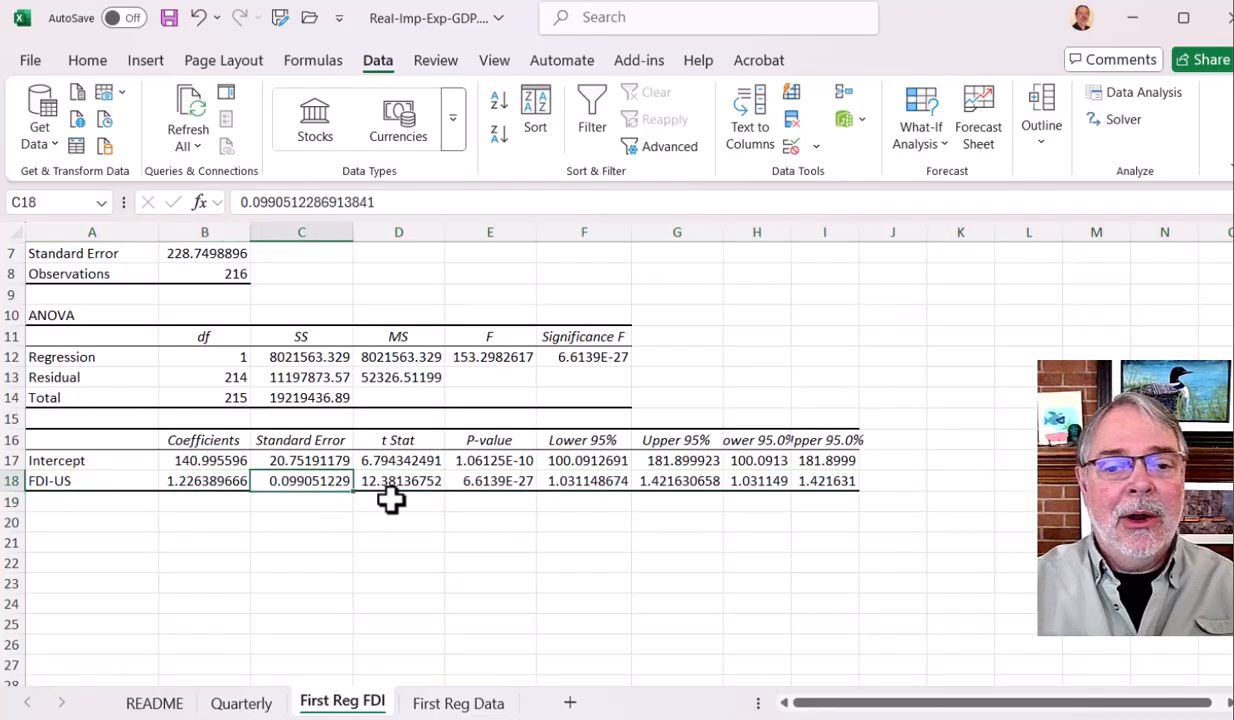
left_click(515, 484)
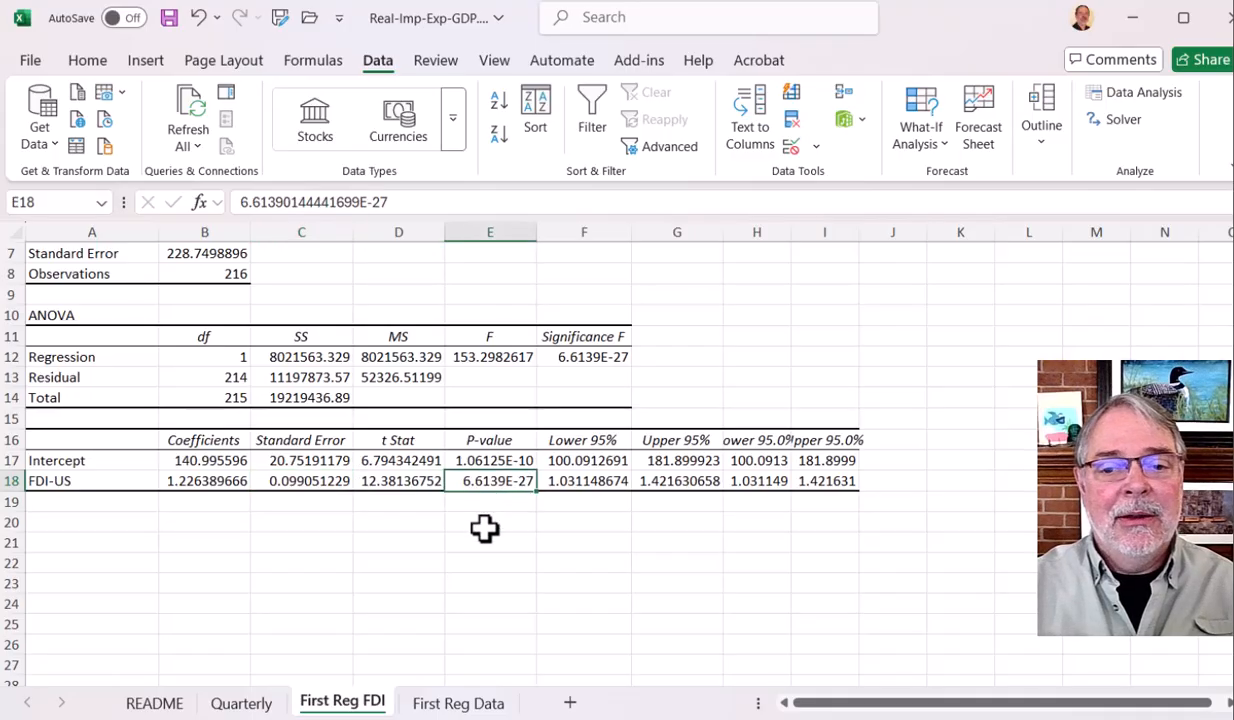
left_click(195, 486)
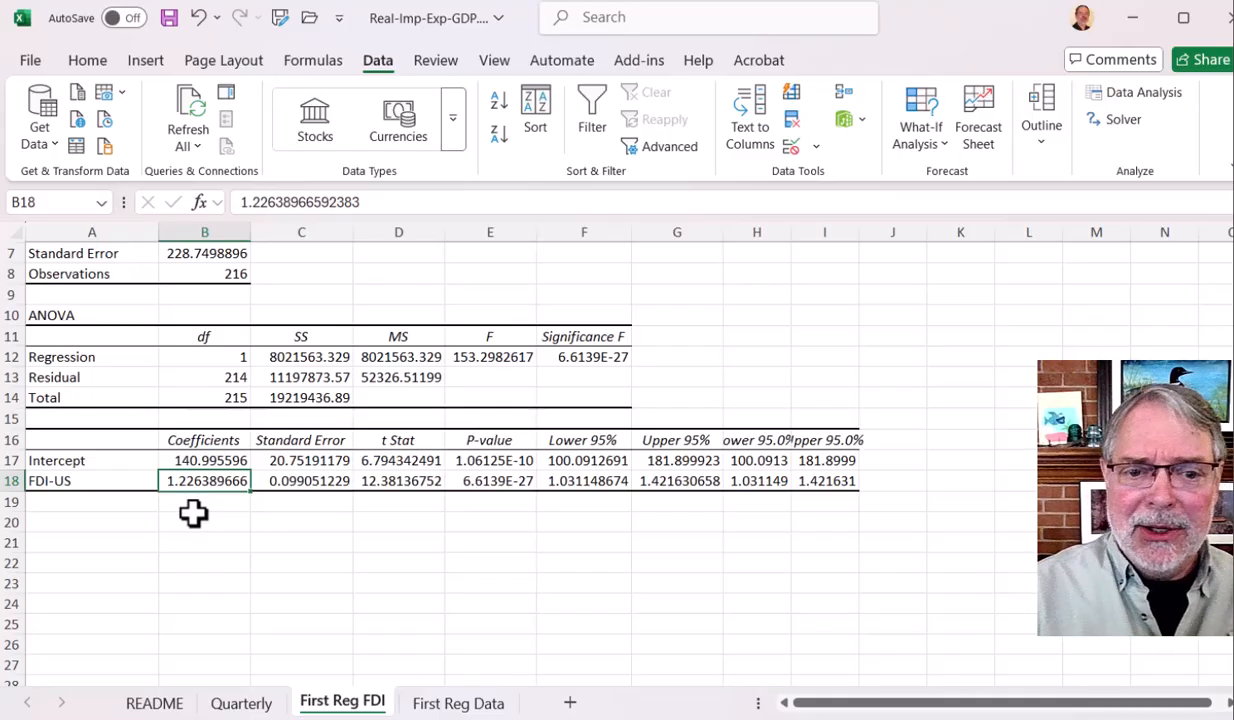
left_click(294, 484)
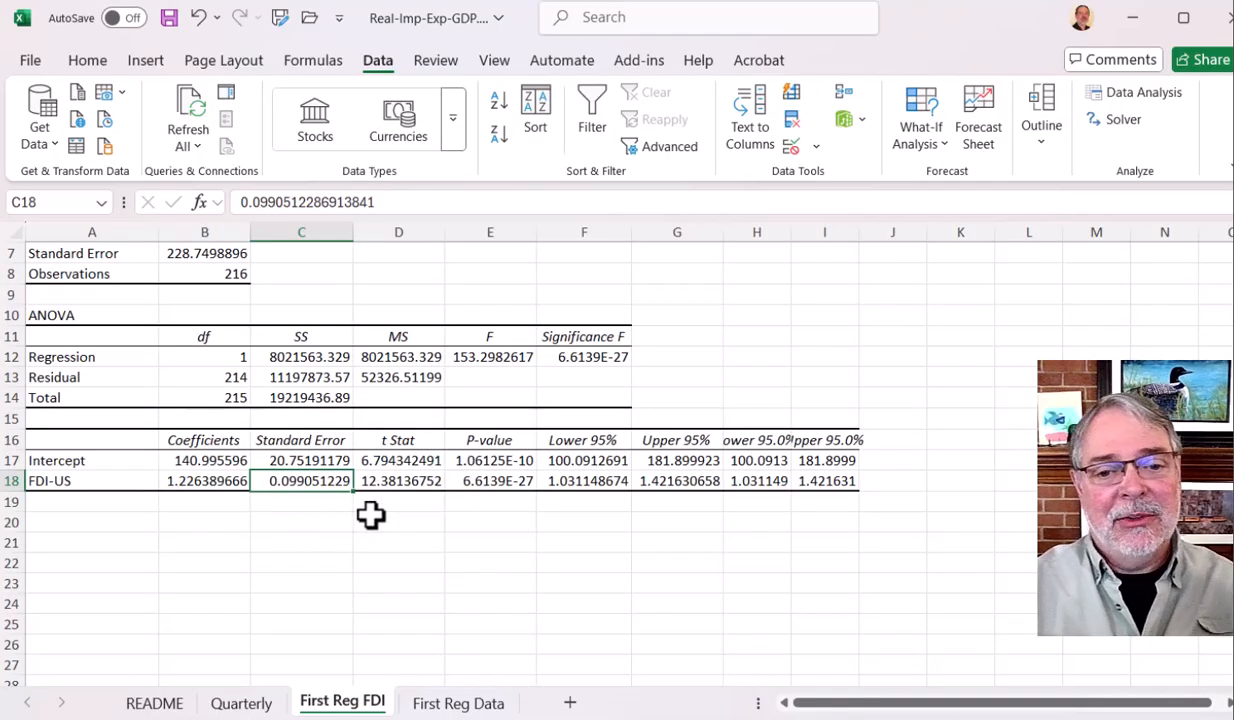
left_click(492, 482)
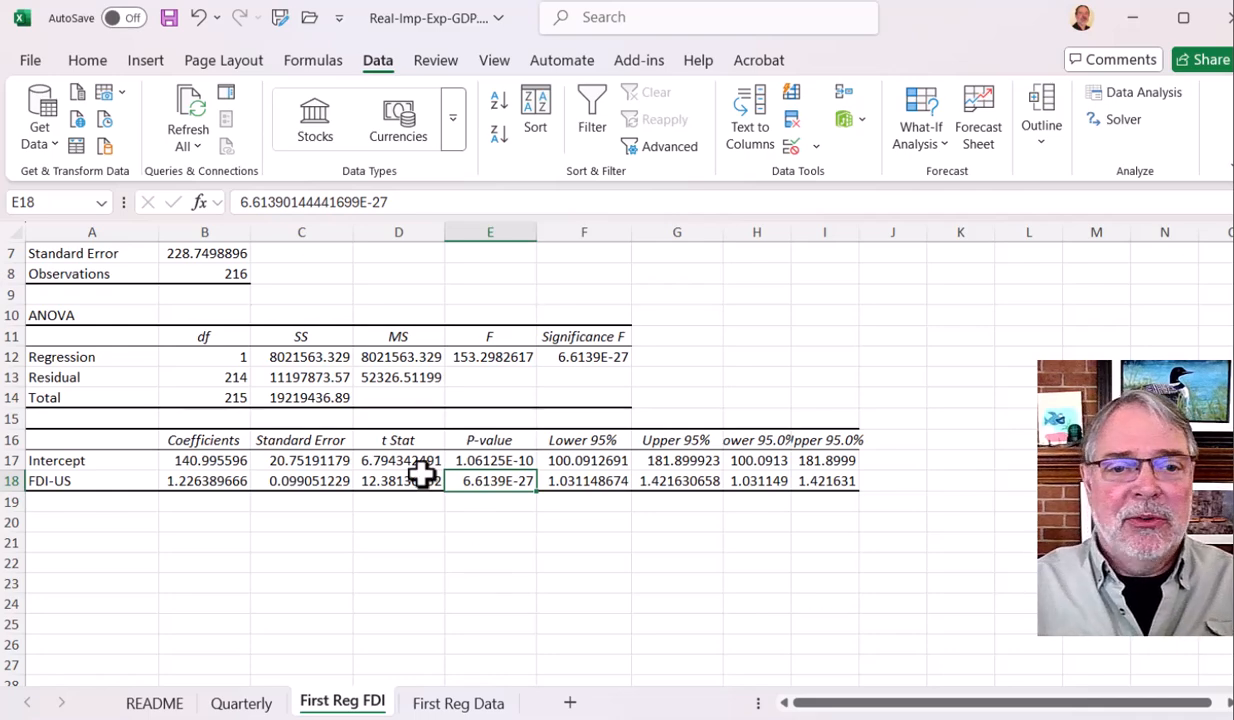
Review the R Square row together with the FDI-US coefficient and t Stat
scroll(551, 499, "up", 2)
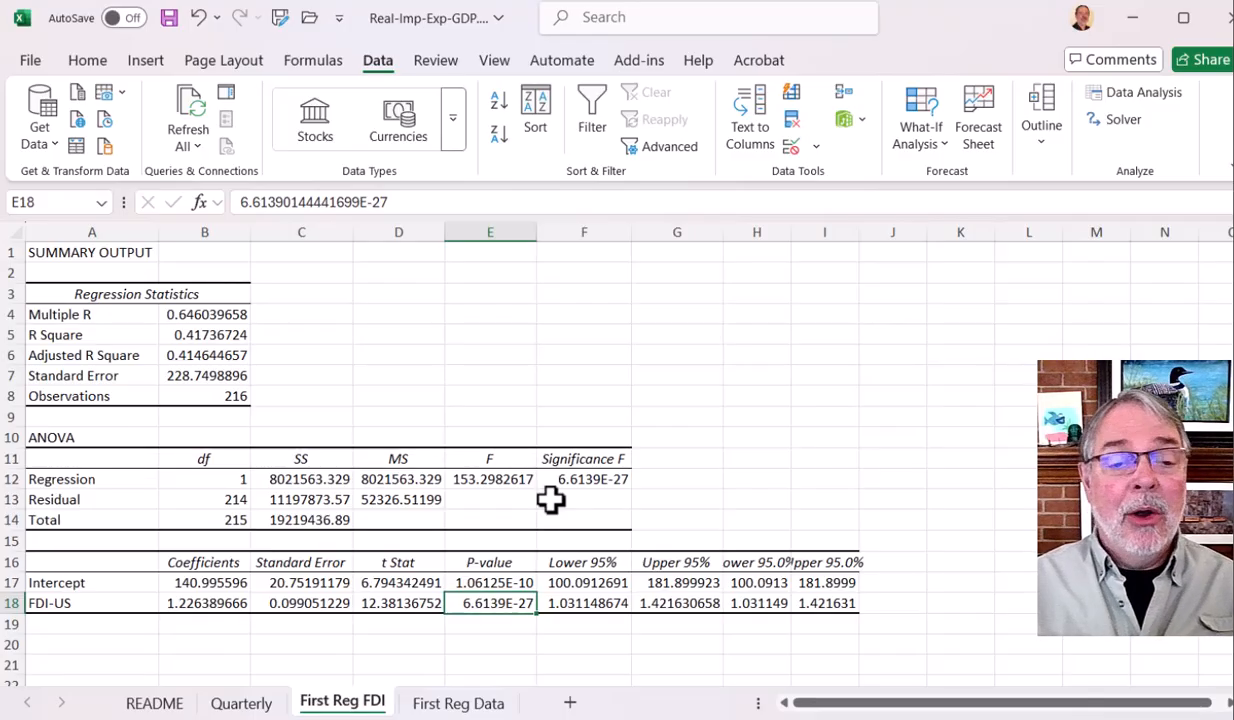
left_click(10, 335)
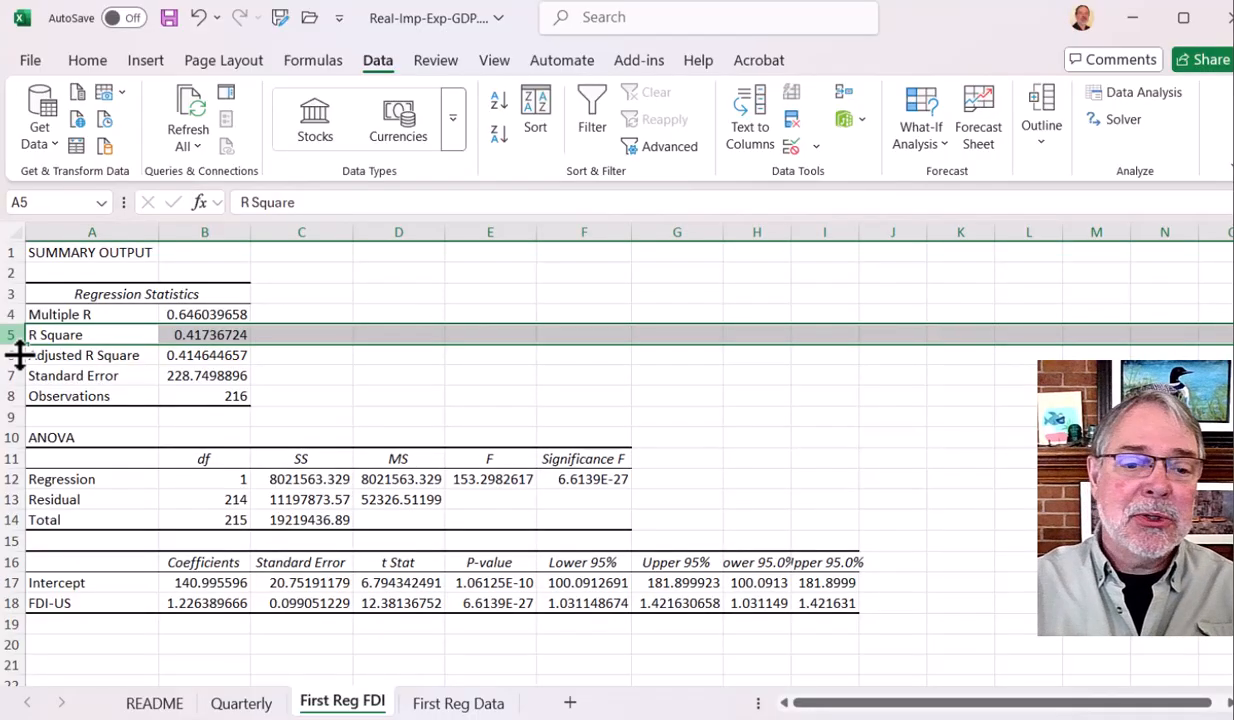
left_click(185, 605)
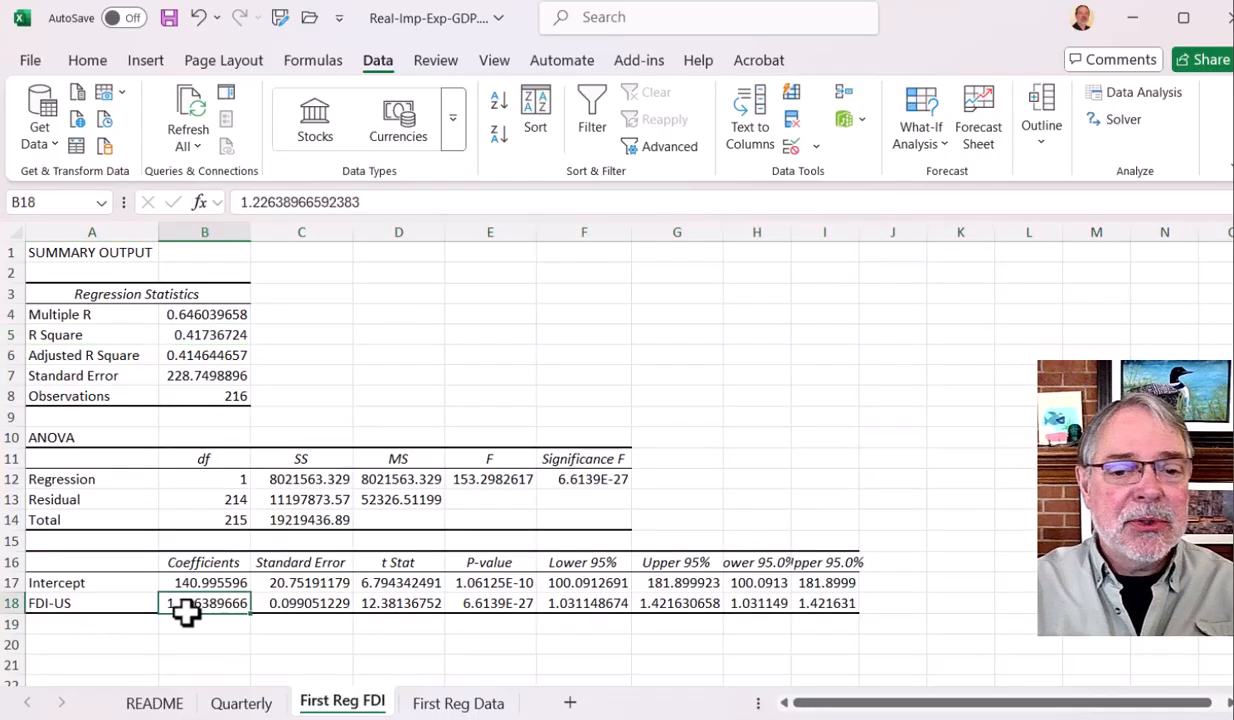
left_click(392, 606)
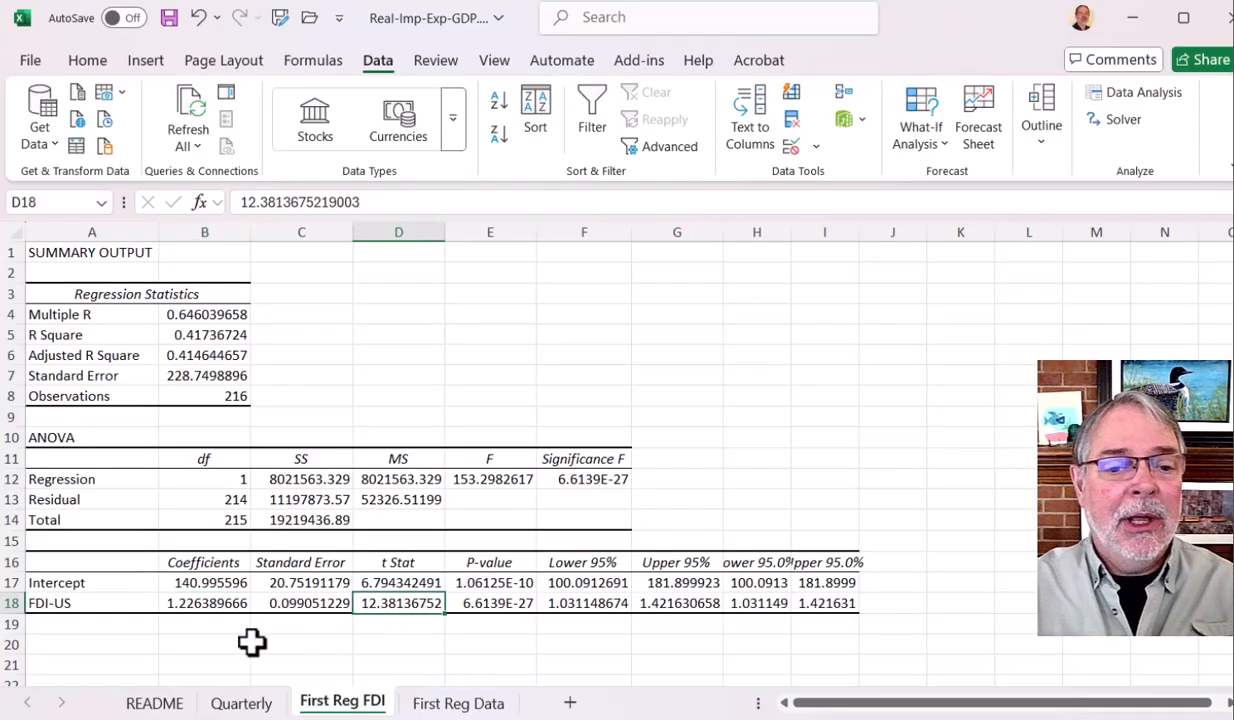